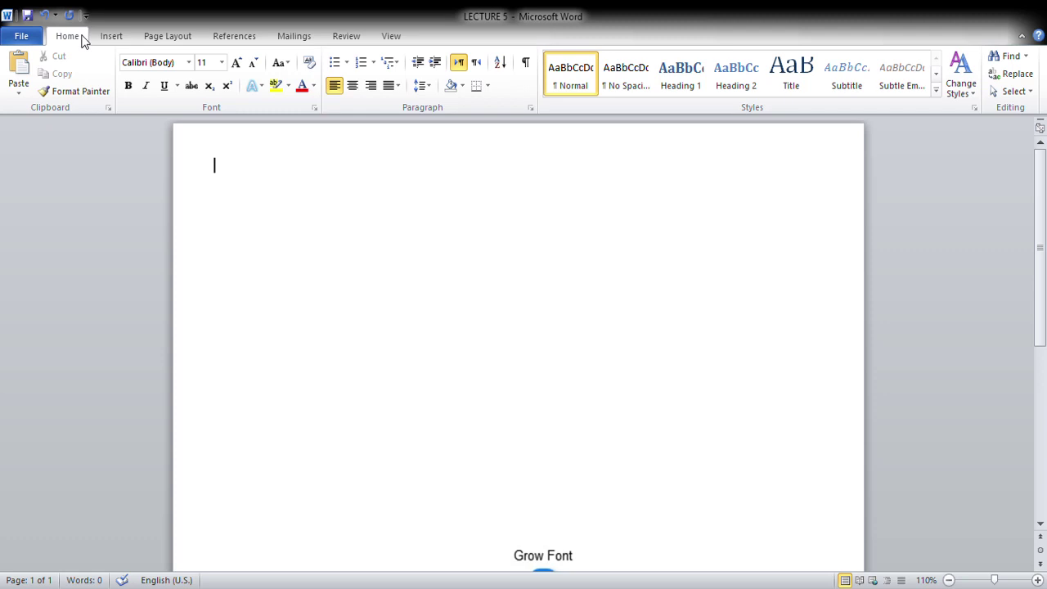
- Scroll down to the Font-group callout diagram near the bottom of the first page
scroll(790, 512, "down", 3)
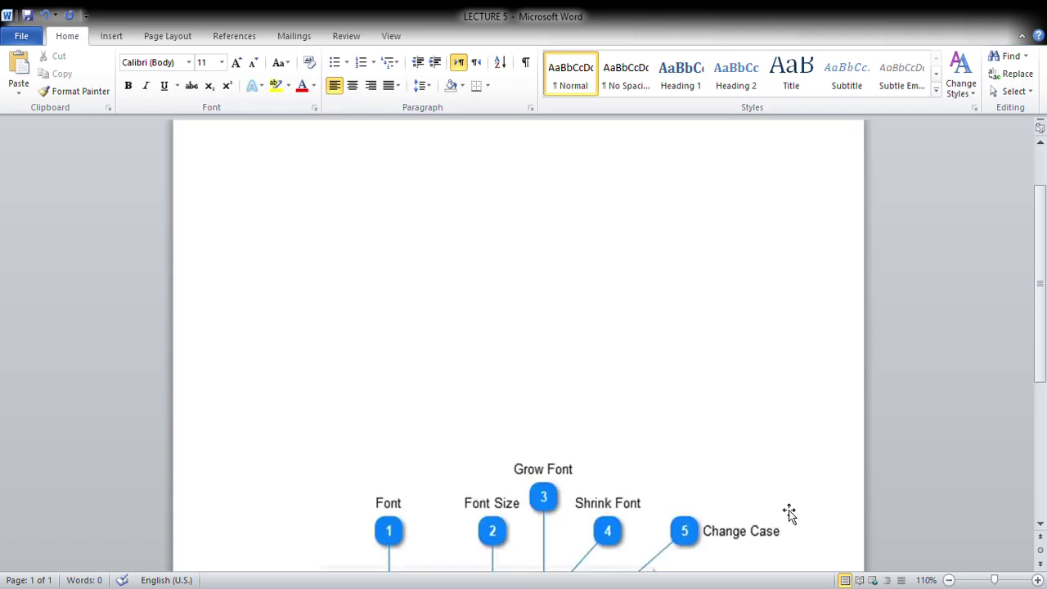
- Drag the Font-group callout diagram from the bottom of the page up to the top
scroll(760, 421, "down", 2)
scroll(761, 421, "down", 2)
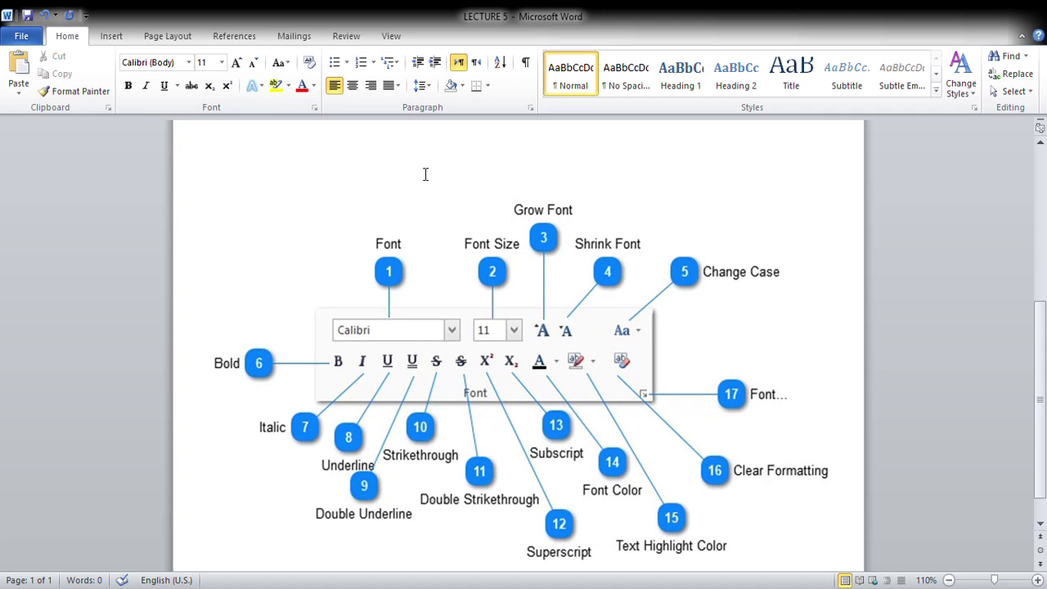
scroll(441, 177, "up", 2)
scroll(761, 304, "down", 3)
scroll(754, 245, "up", 3)
scroll(609, 199, "down", 3)
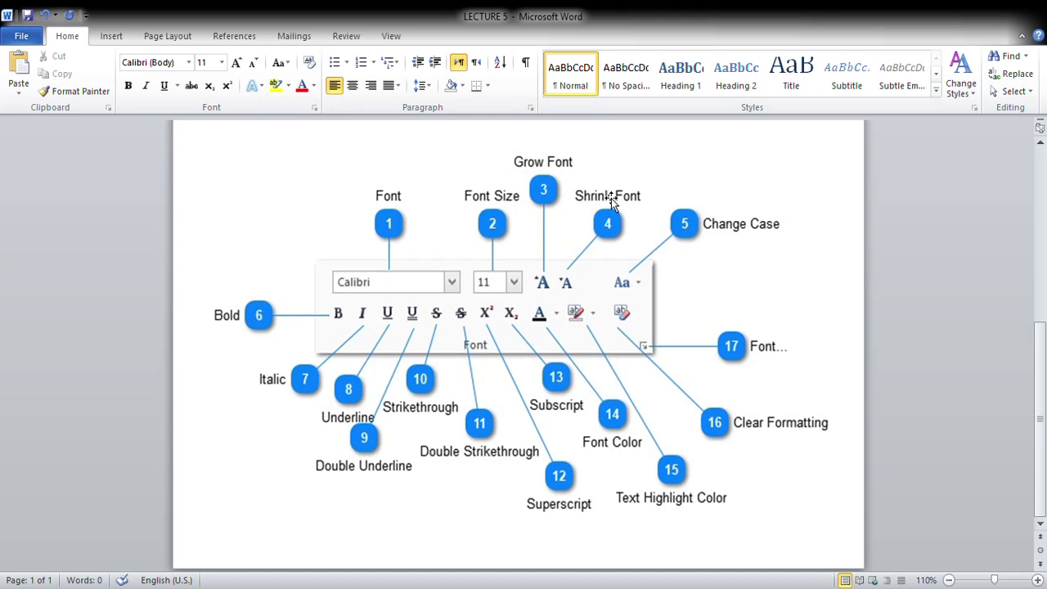
scroll(562, 389, "up", 5)
scroll(518, 308, "up", 4)
left_click(522, 178)
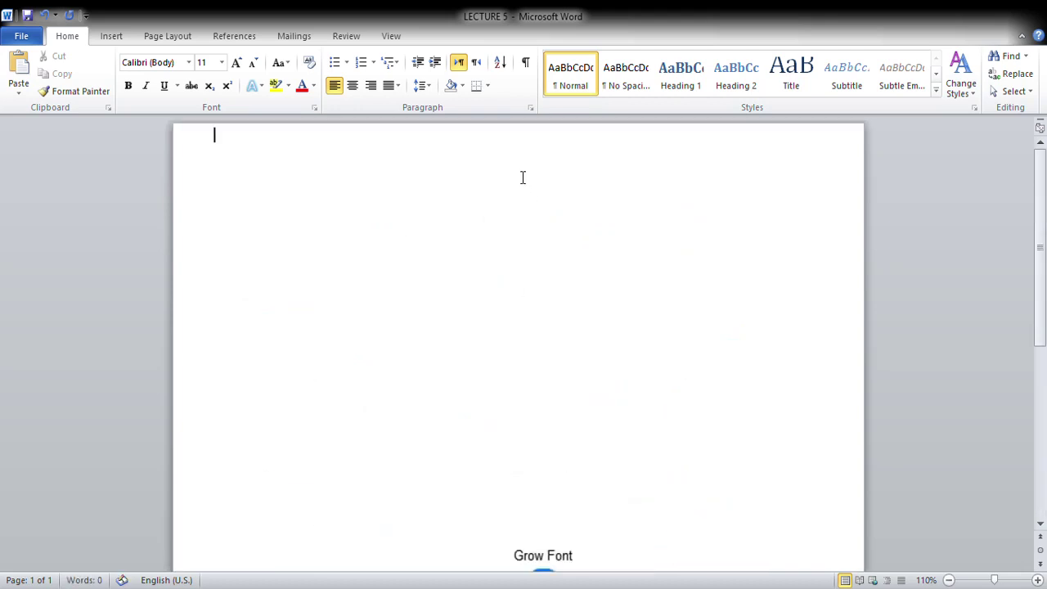
left_click(548, 562)
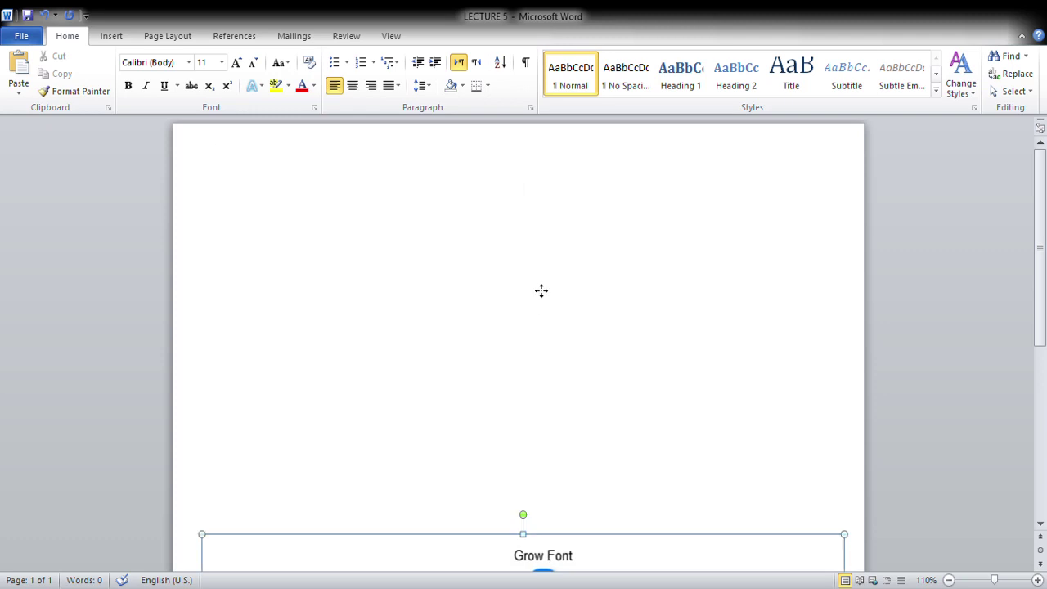
left_click_drag(551, 249, 549, 231)
left_click(676, 179)
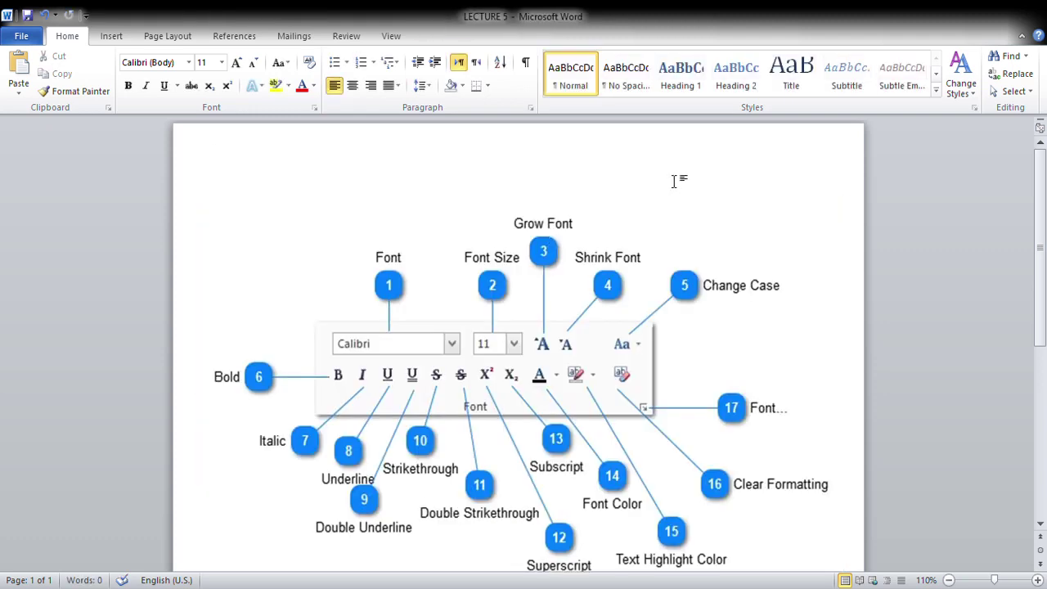
scroll(842, 369, "down", 2)
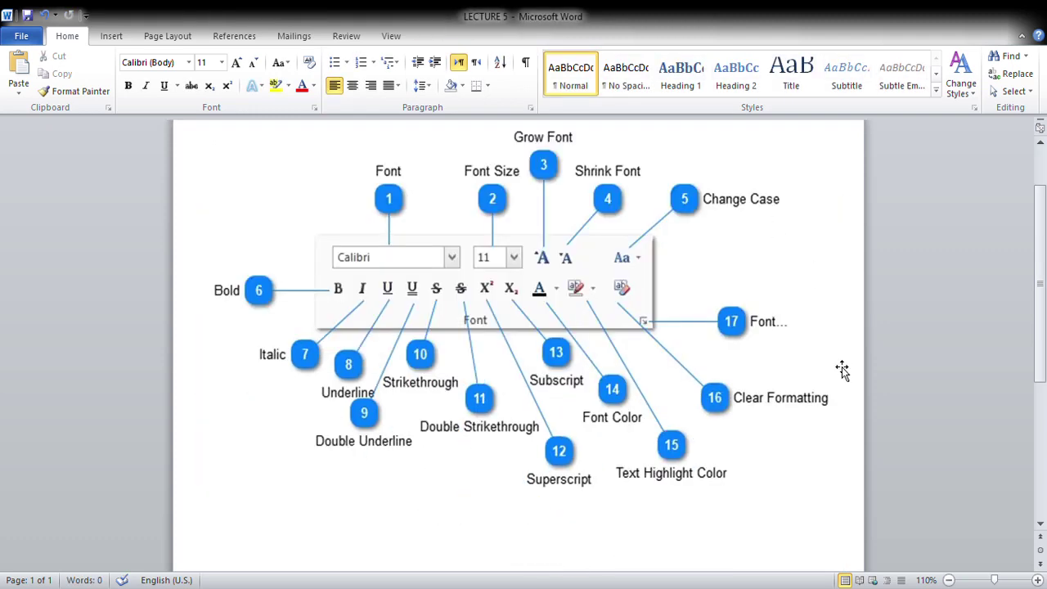
scroll(842, 370, "up", 1)
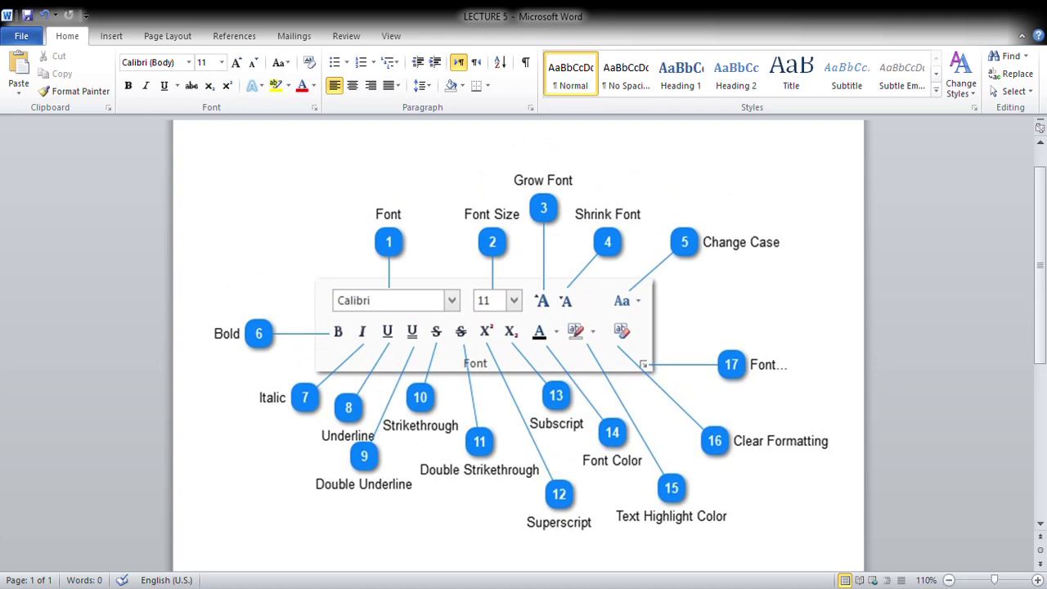
scroll(946, 426, "up", 1, "ctrl")
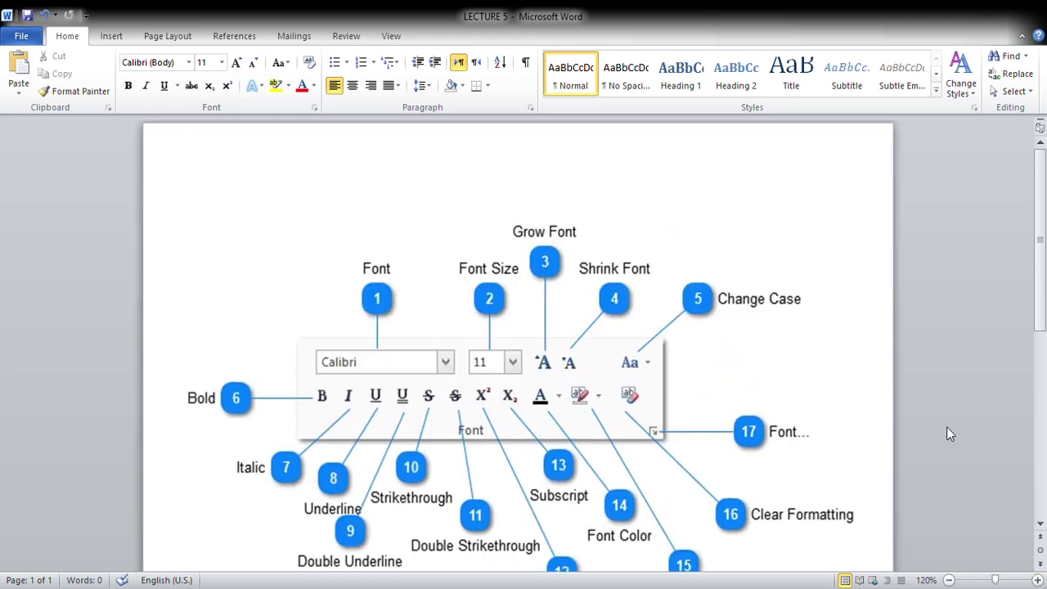
scroll(946, 426, "down", 2)
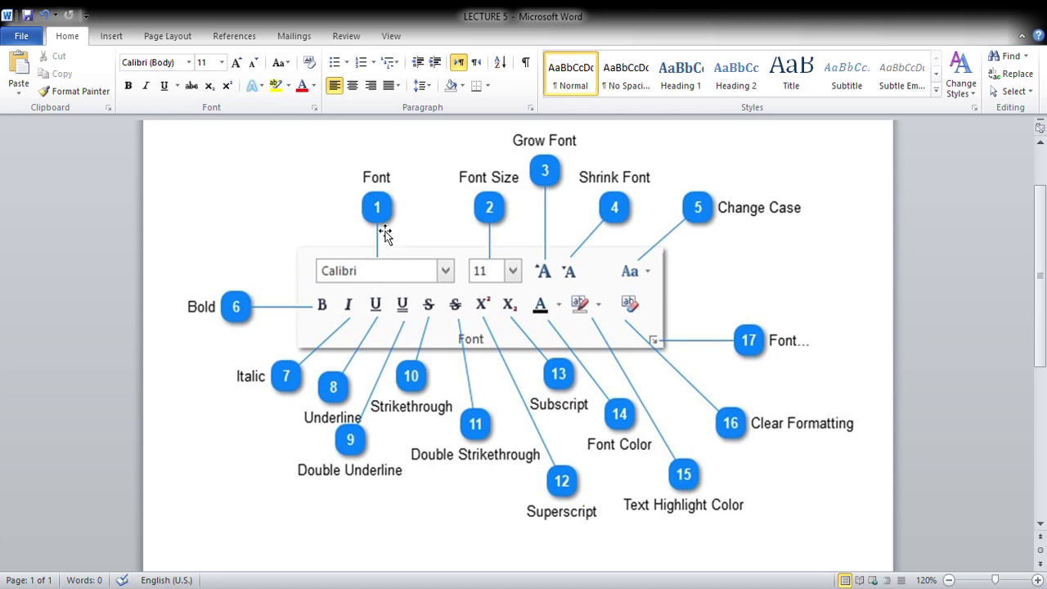
scroll(639, 286, "down", 2)
scroll(532, 428, "down", 6)
scroll(264, 280, "up", 5)
scroll(345, 431, "down", 5)
- Type 'THE CONCEPT' on a blank line below the diagram
left_click(346, 353)
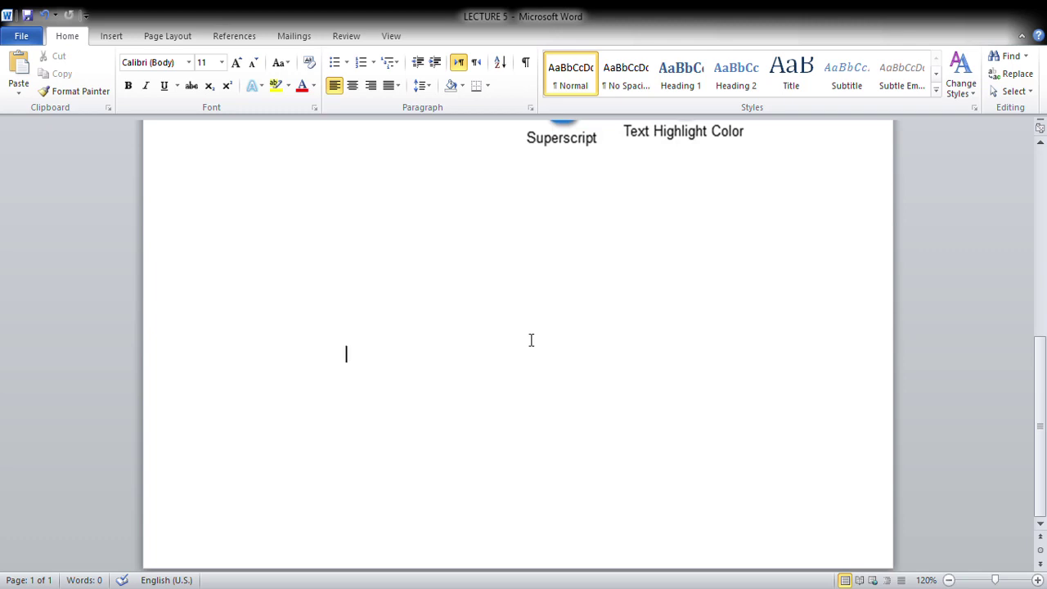
type("THE CO")
type("N")
type("CEPT")
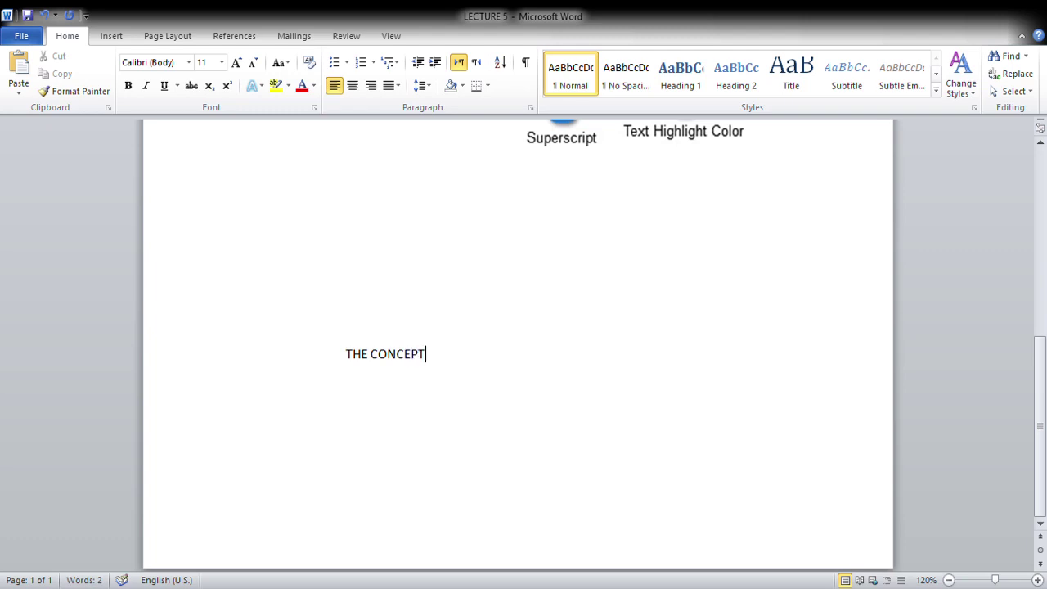
scroll(531, 338, "up", 3)
scroll(491, 392, "down", 2)
- Select the words THE CONCEPT
key("Up")
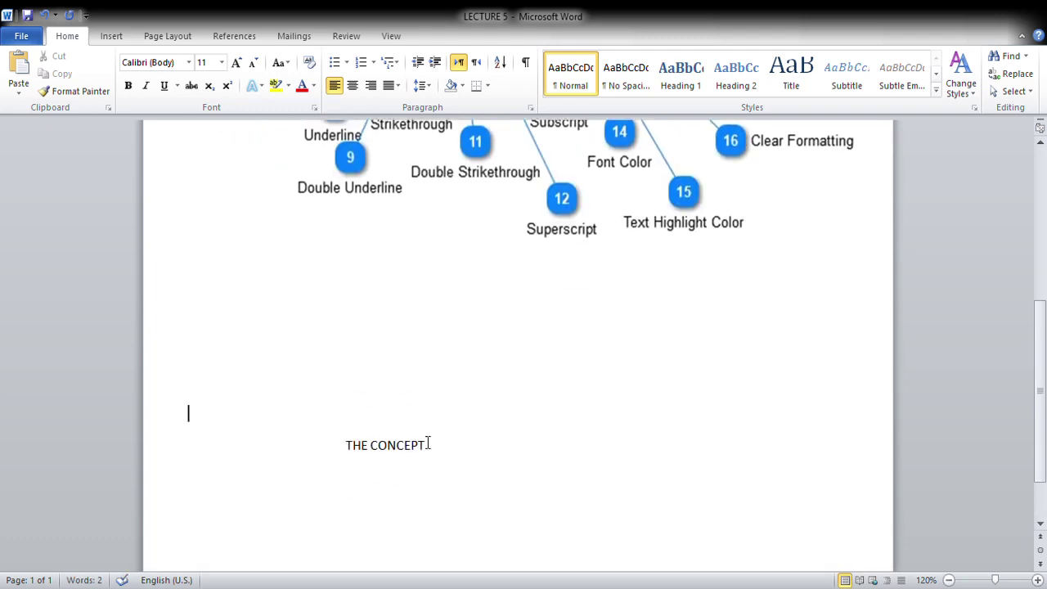
left_click(367, 442, "shift")
left_click(357, 444)
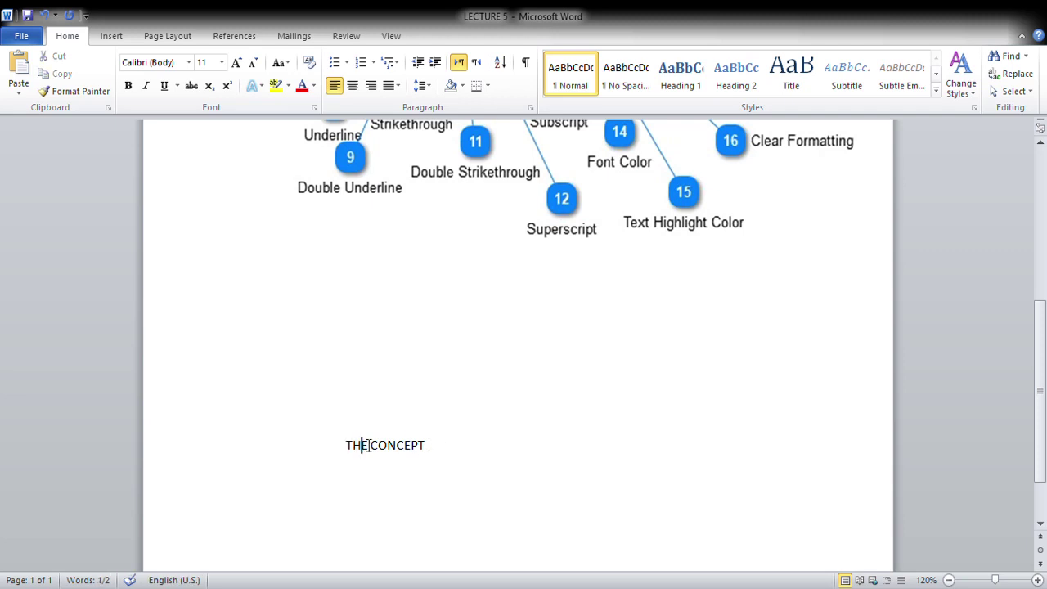
left_click_drag(346, 446, 429, 460)
- Enlarge THE CONCEPT with Grow Font to about 24 pt
left_click(236, 64)
double_click(236, 66)
double_click(236, 66)
double_click(235, 66)
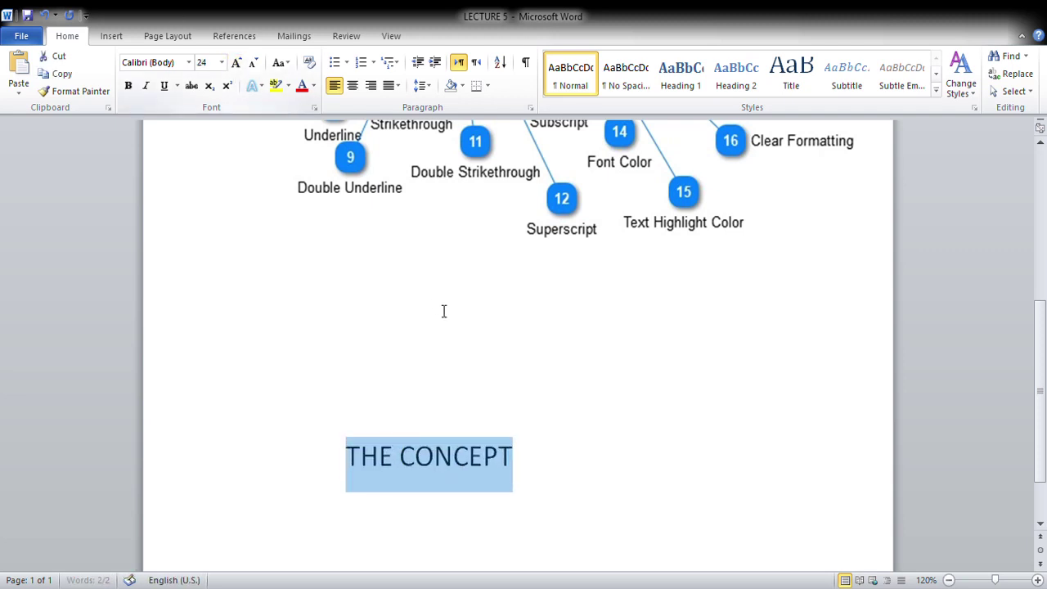
- Delete two empty lines above THE CONCEPT
left_click(442, 317)
key("Delete")
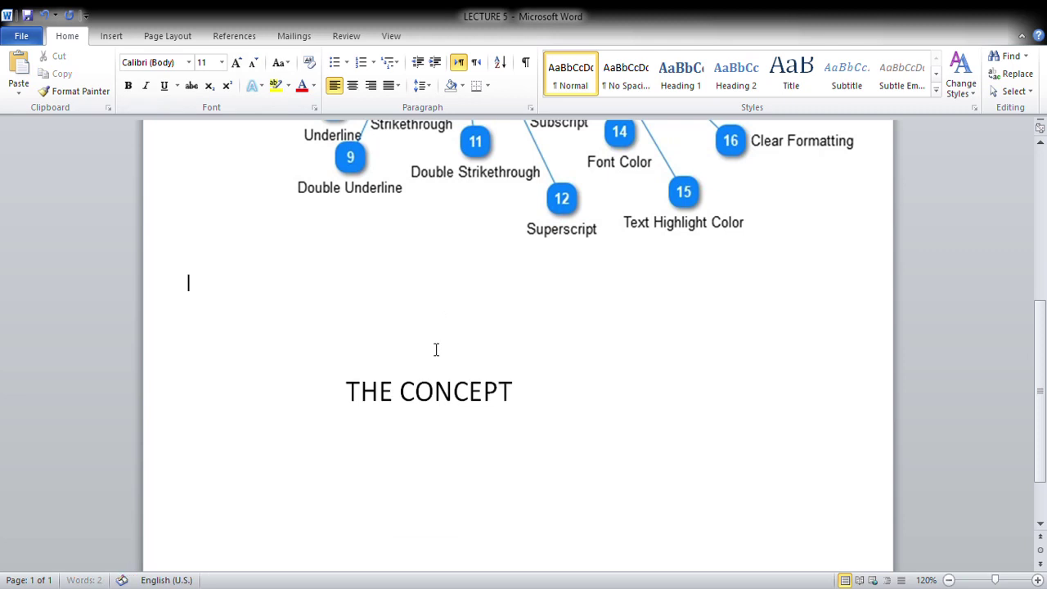
key("Delete")
- Grow THE CONCEPT up to 72 pt, then shrink it back to 36 pt
left_click_drag(551, 325, 327, 318)
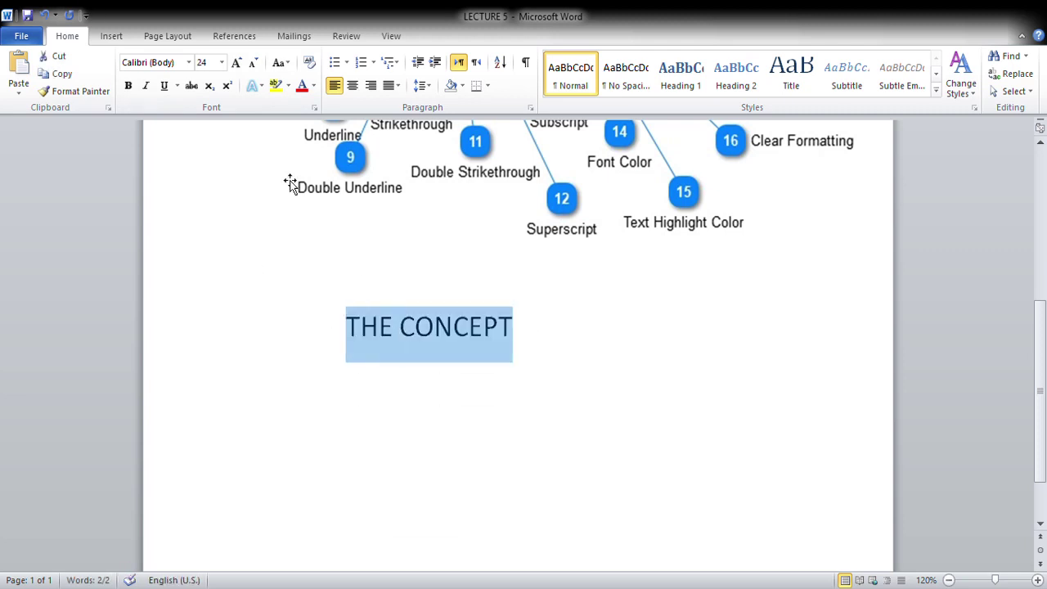
left_click(236, 65)
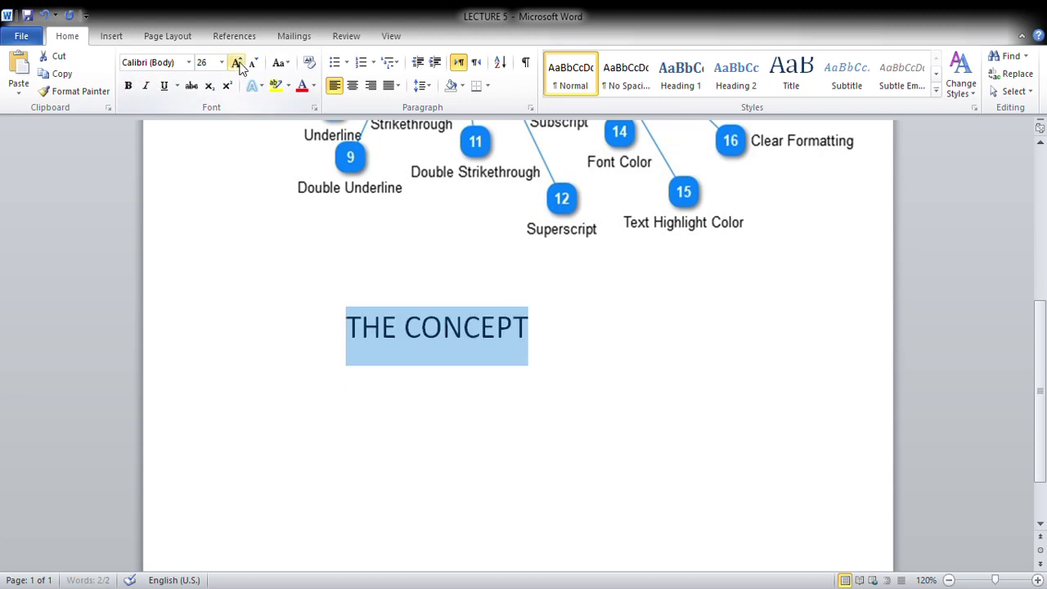
left_click(235, 64)
left_click(235, 65)
left_click(235, 64)
left_click(236, 65)
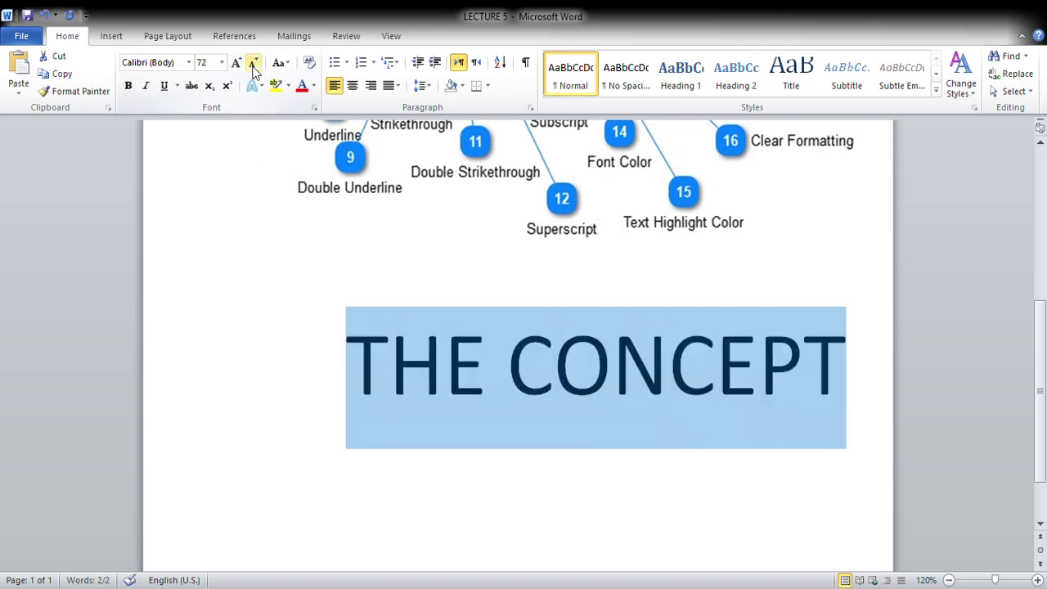
left_click(253, 63)
left_click(253, 63)
- Indent THE CONCEPT to the right with two tabs
left_click(361, 347)
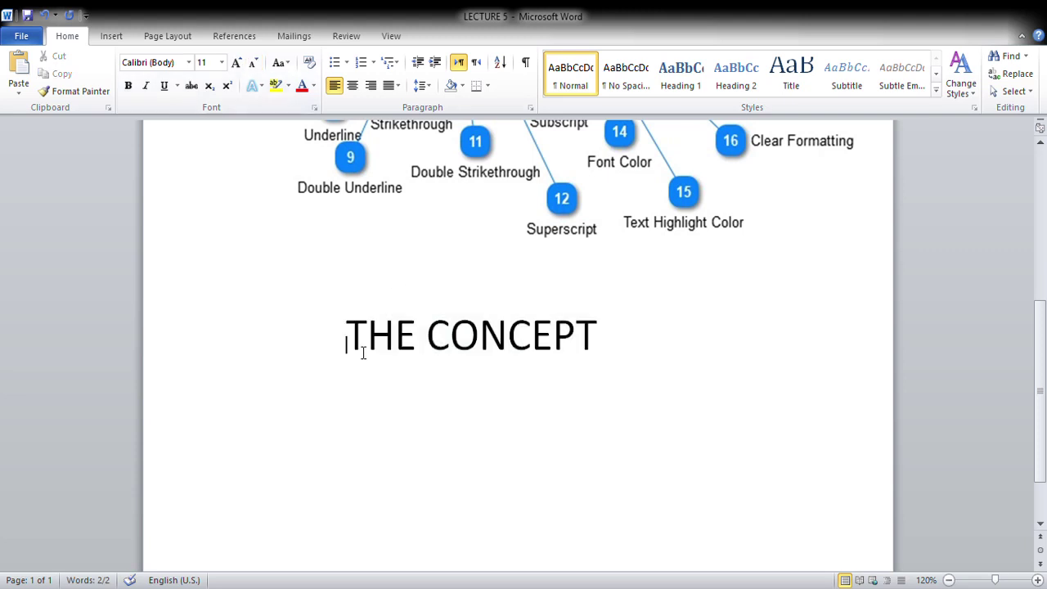
key("Tab")
key("Tab")
key("Tab")
key("Tab")
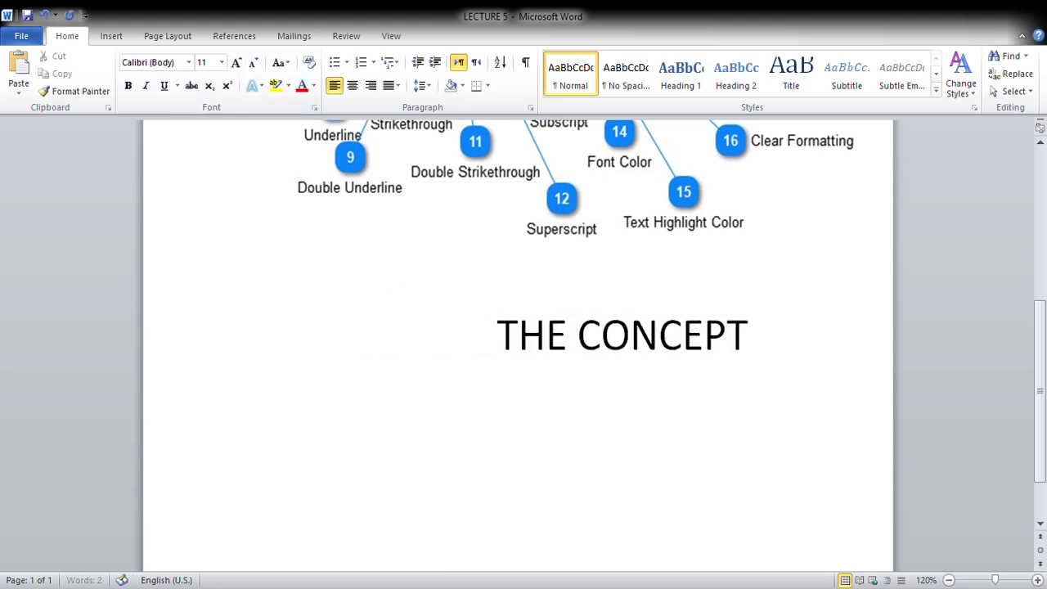
key("Tab")
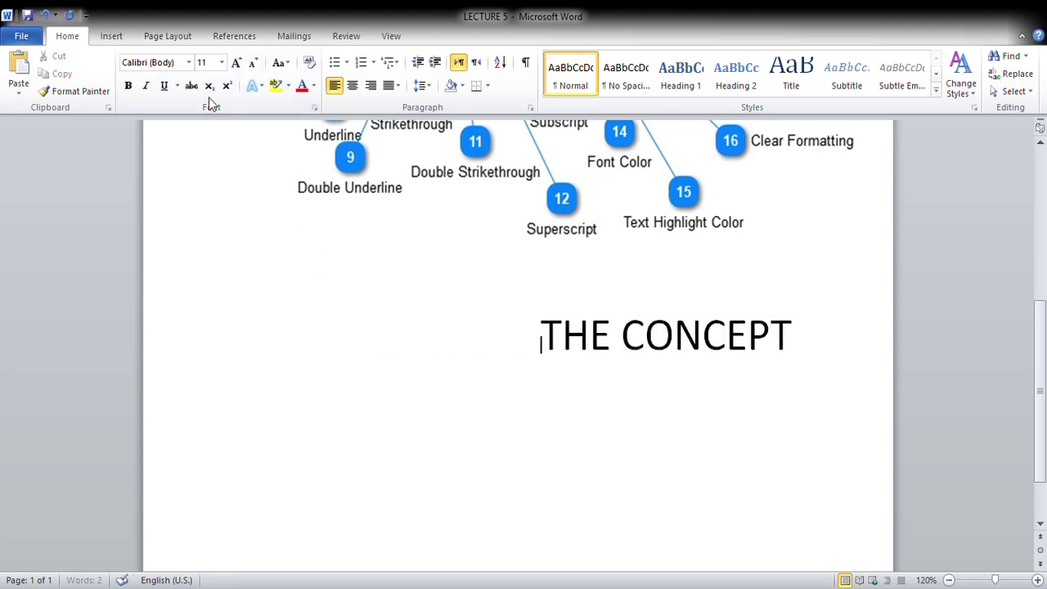
scroll(491, 315, "up", 3)
scroll(491, 315, "up", 1)
left_click(550, 512)
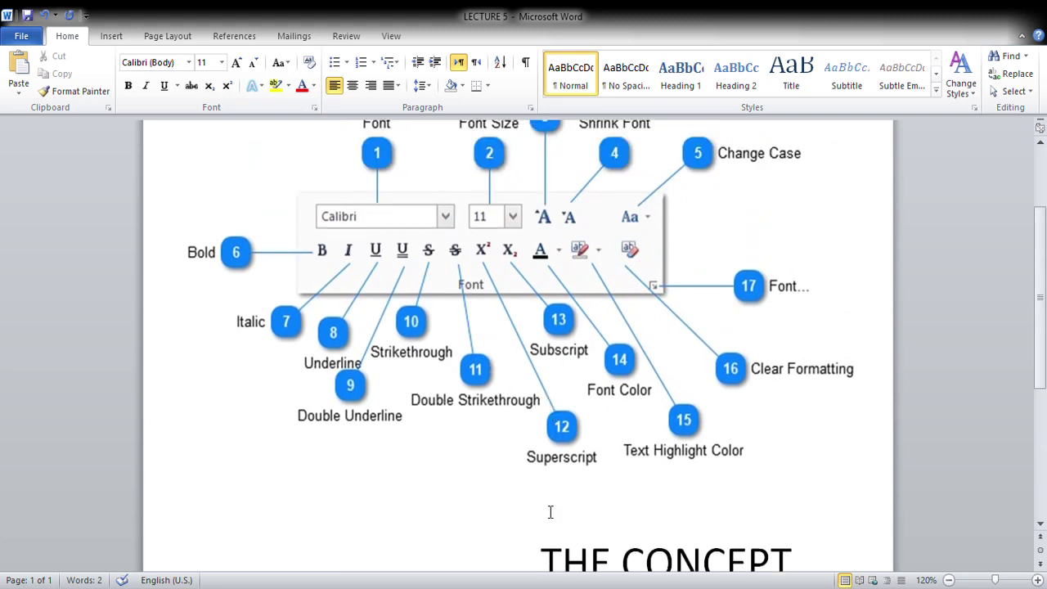
- Remove two blank lines above the heading, then restore one empty line
key("Delete")
key("Up")
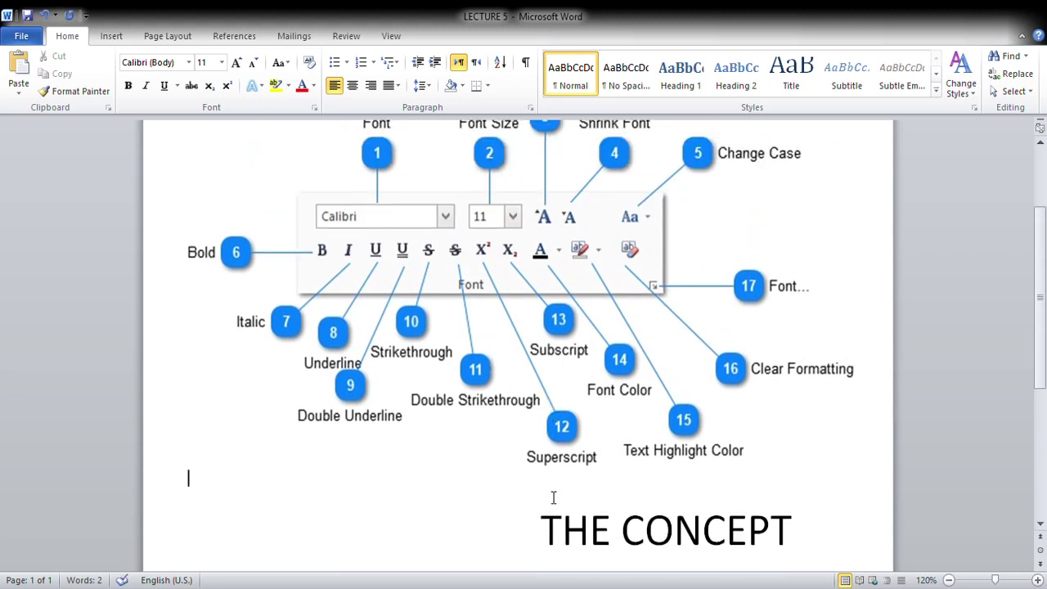
key("Delete")
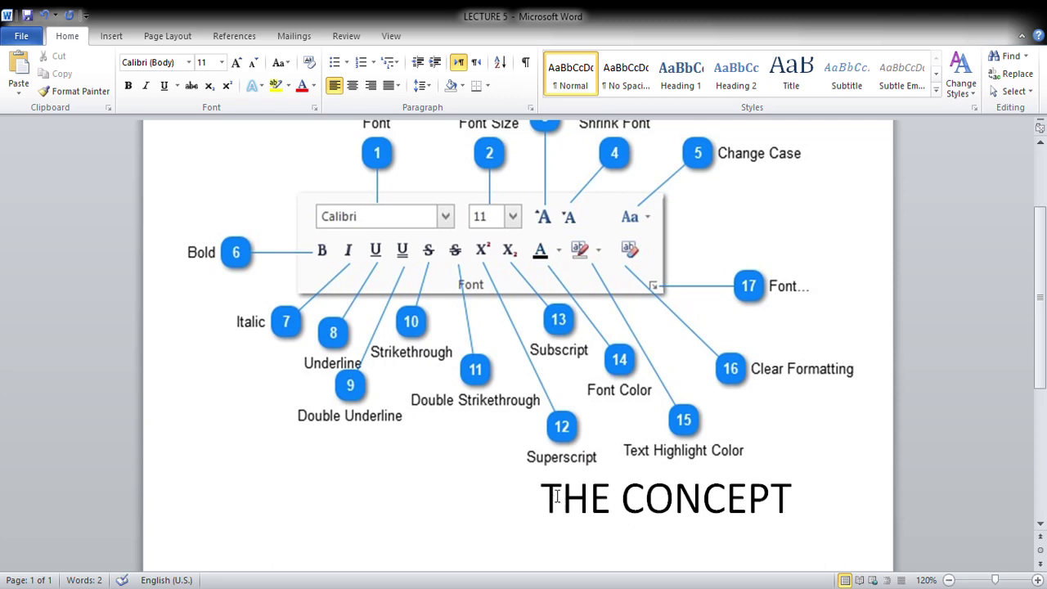
key("Return")
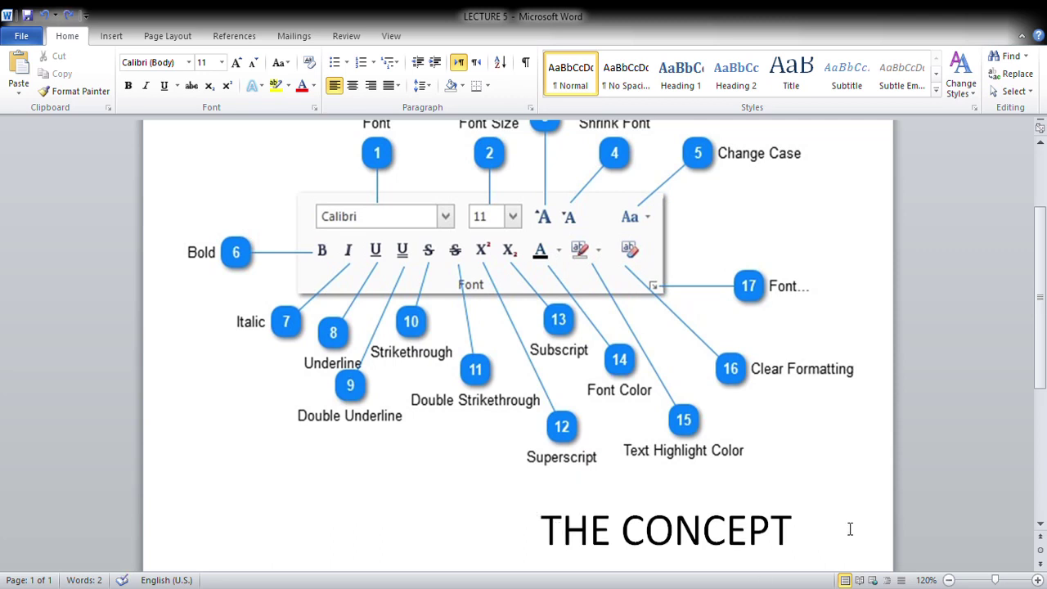
key("Up")
- Select the blank line together with THE CONCEPT heading
scroll(847, 529, "up", 3)
scroll(847, 529, "down", 3)
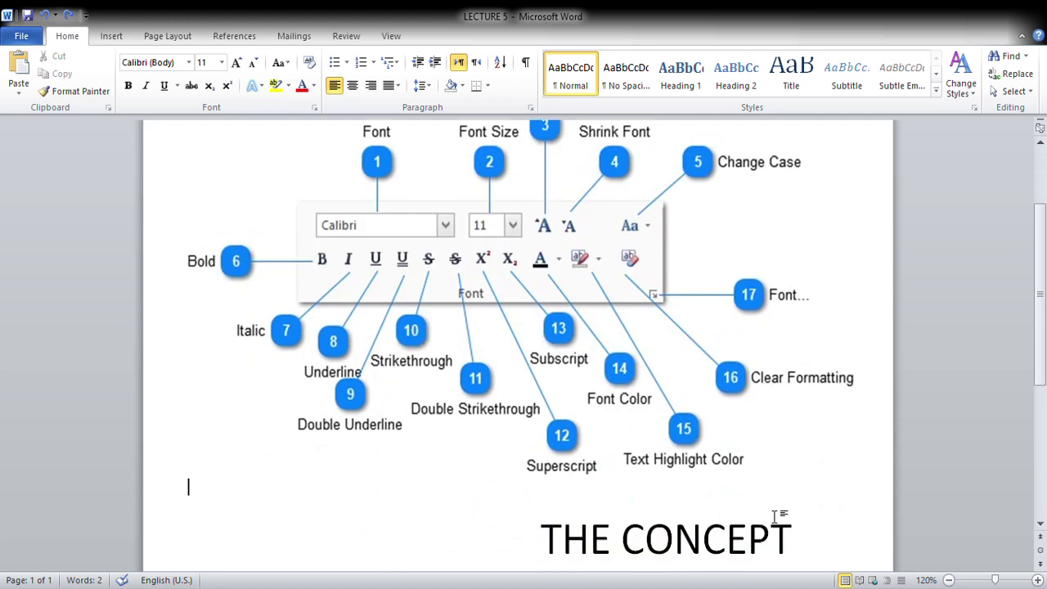
mouse_move(802, 544)
left_mouse_down()
mouse_move(500, 535)
mouse_move(773, 544)
left_mouse_up()
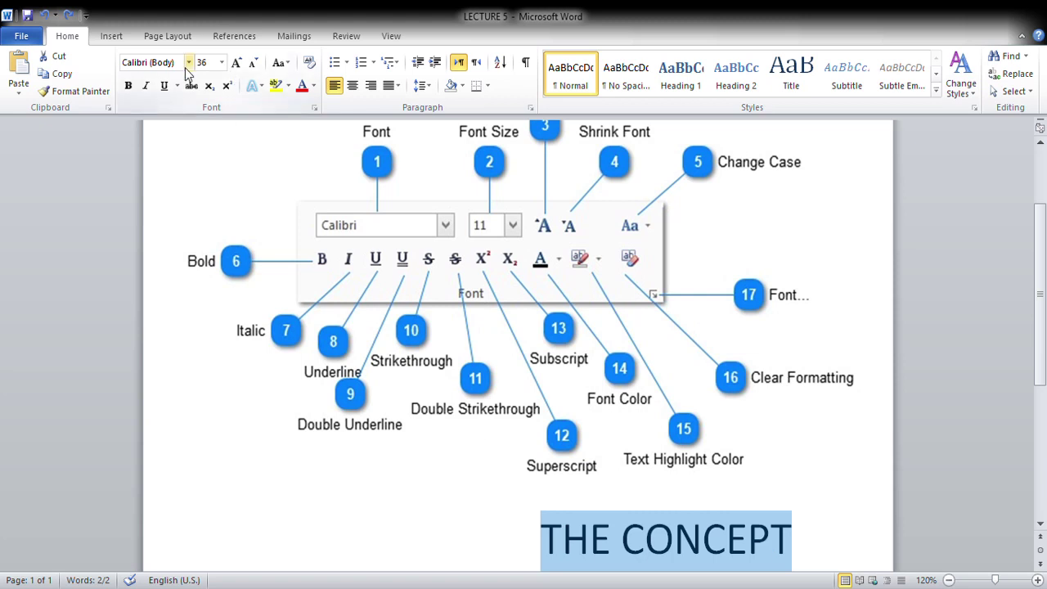
left_click(853, 551)
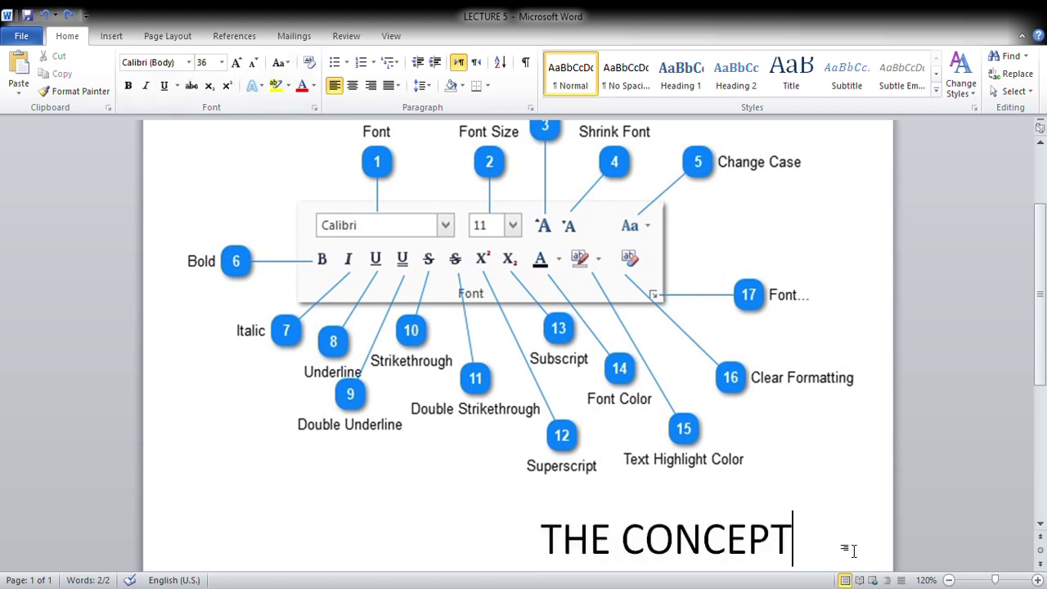
mouse_move(815, 542)
left_mouse_down()
mouse_move(592, 512)
mouse_move(541, 540)
left_mouse_up()
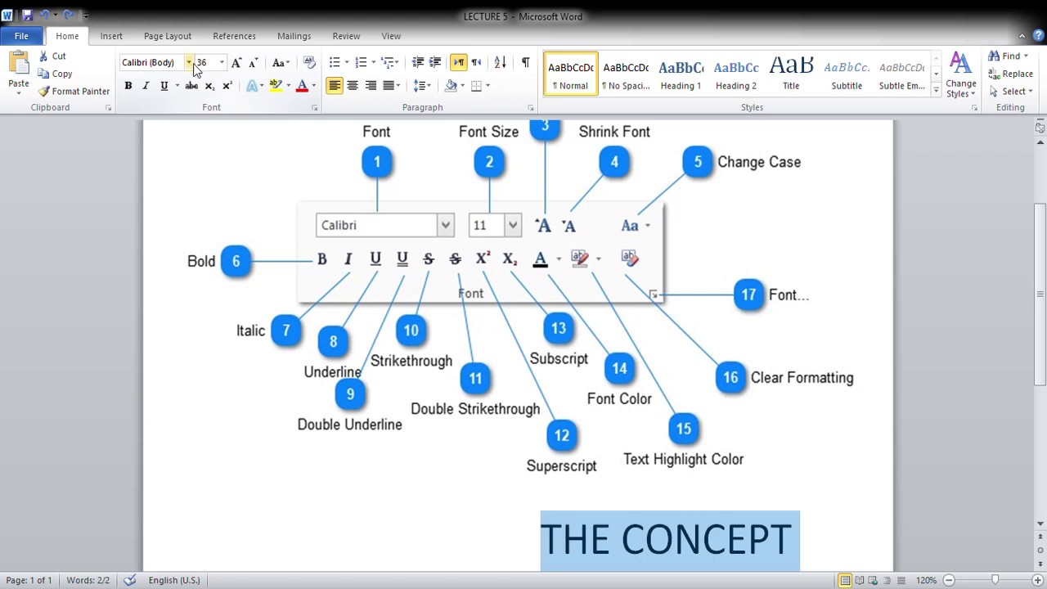
scroll(544, 299, "up", 1)
- Set THE CONCEPT heading's font to Britannic Bold via the Font box
scroll(545, 299, "down", 2)
scroll(545, 303, "up", 2)
scroll(545, 301, "down", 1)
left_click(193, 67)
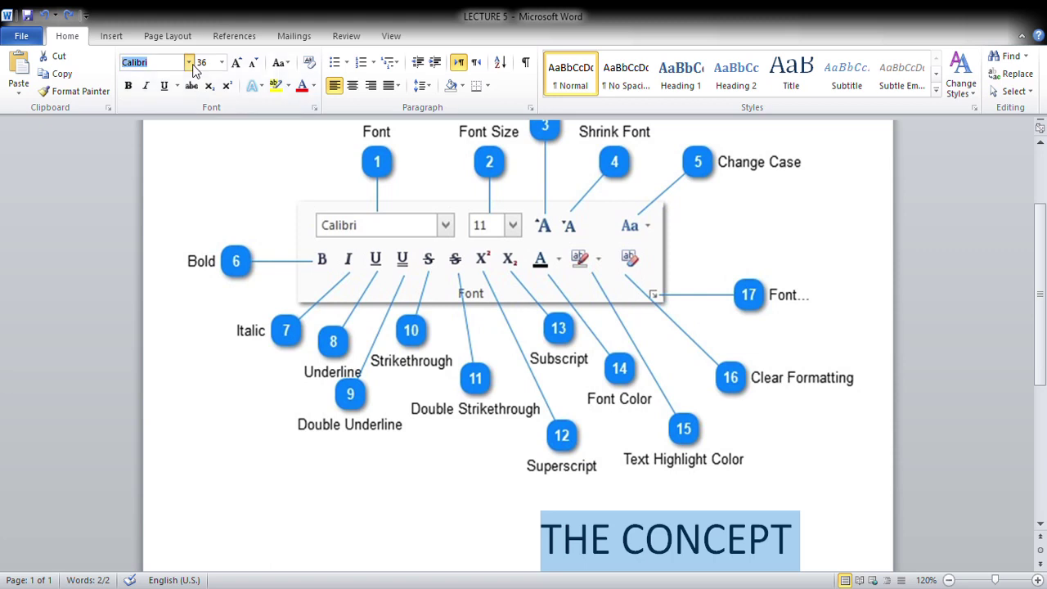
left_click(194, 119)
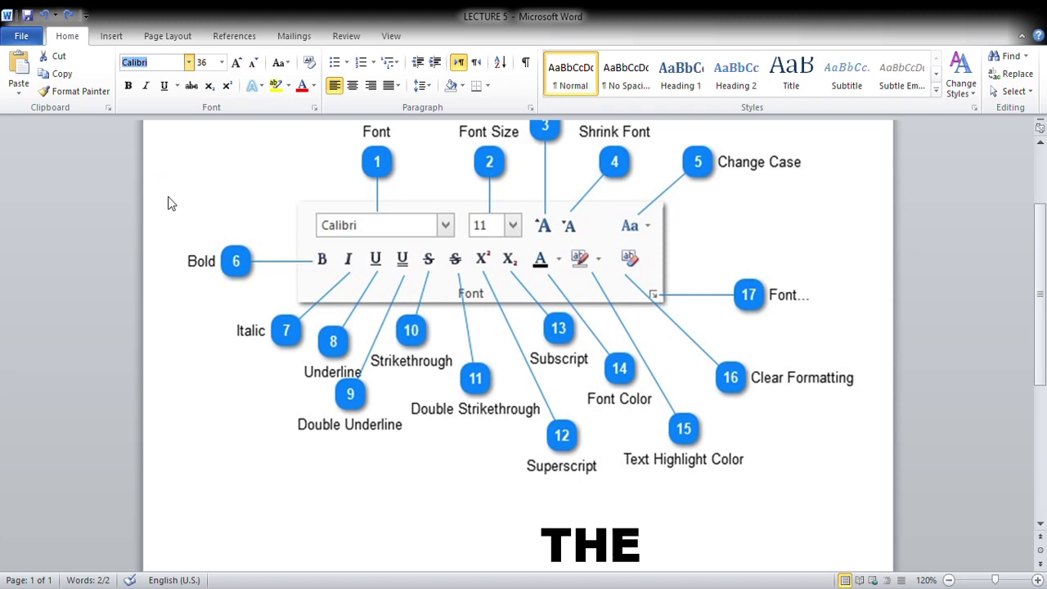
scroll(408, 345, "down", 1)
scroll(412, 344, "down", 1)
scroll(412, 344, "down", 2)
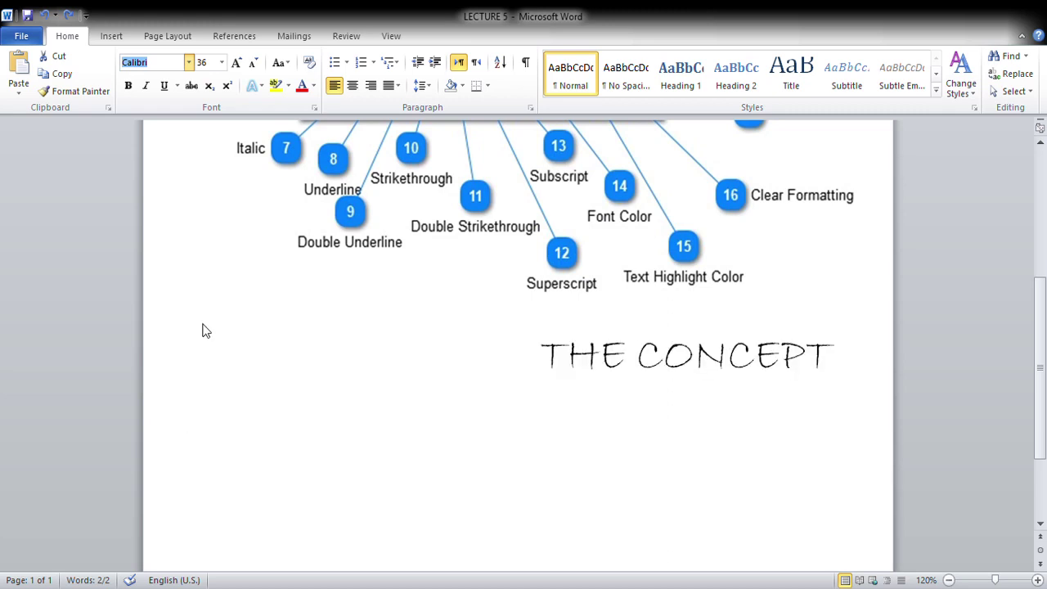
type("Britannic Bold")
key("Return")
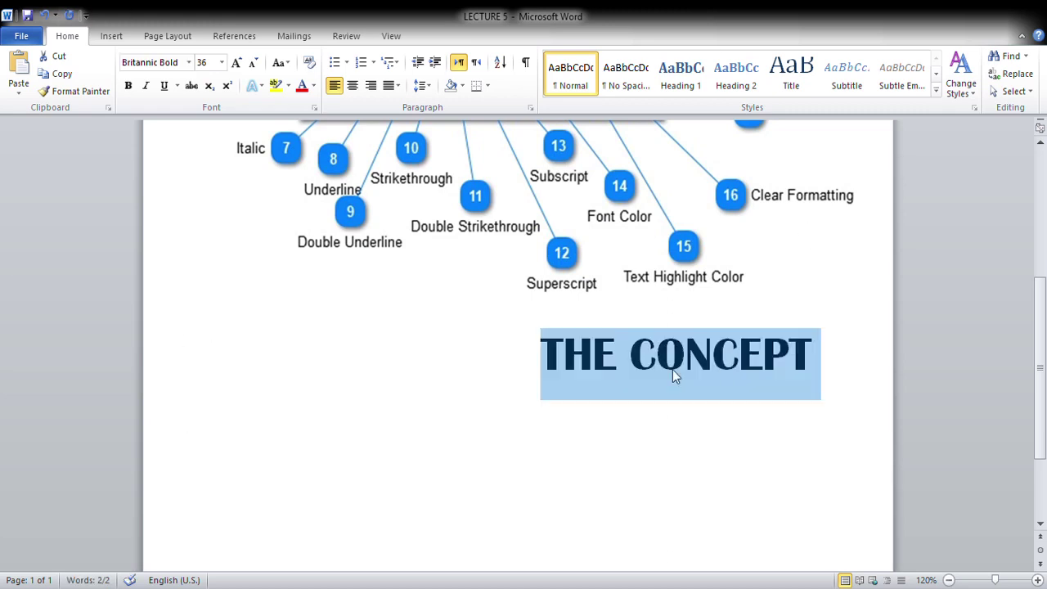
scroll(497, 262, "up", 5)
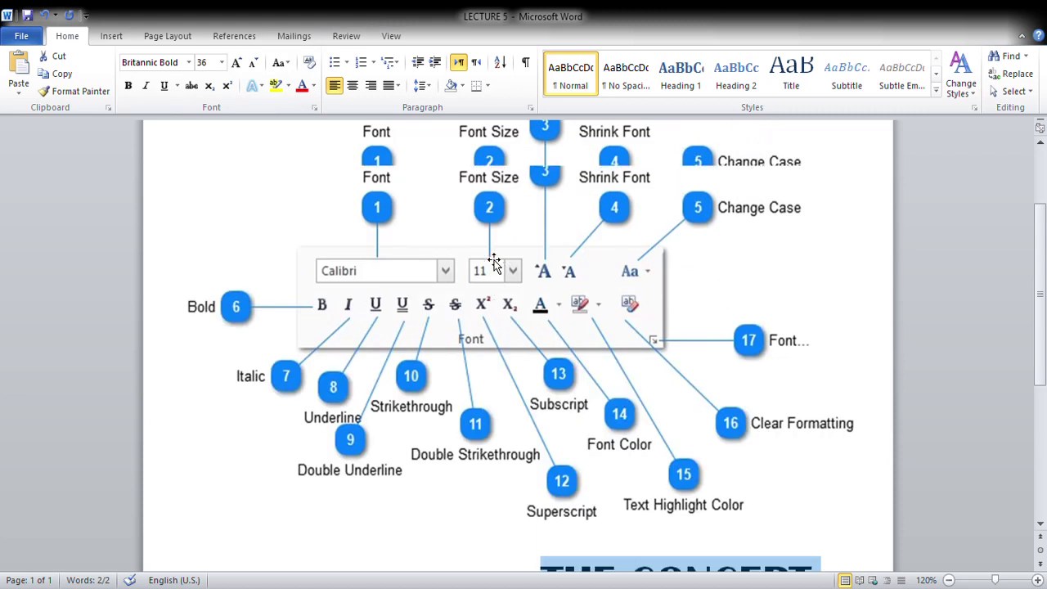
scroll(385, 262, "down", 3)
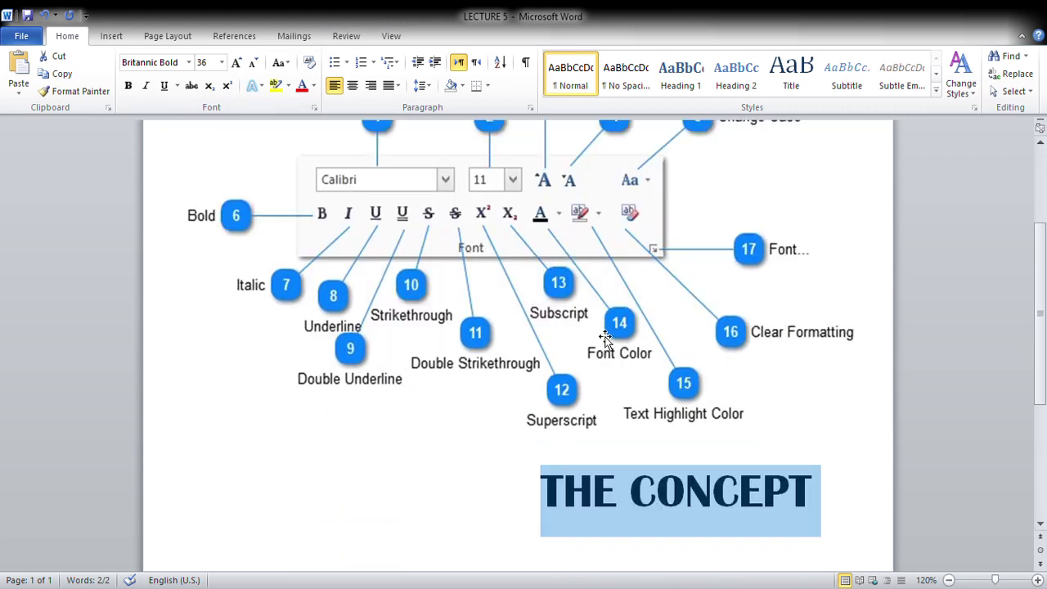
scroll(486, 417, "up", 4)
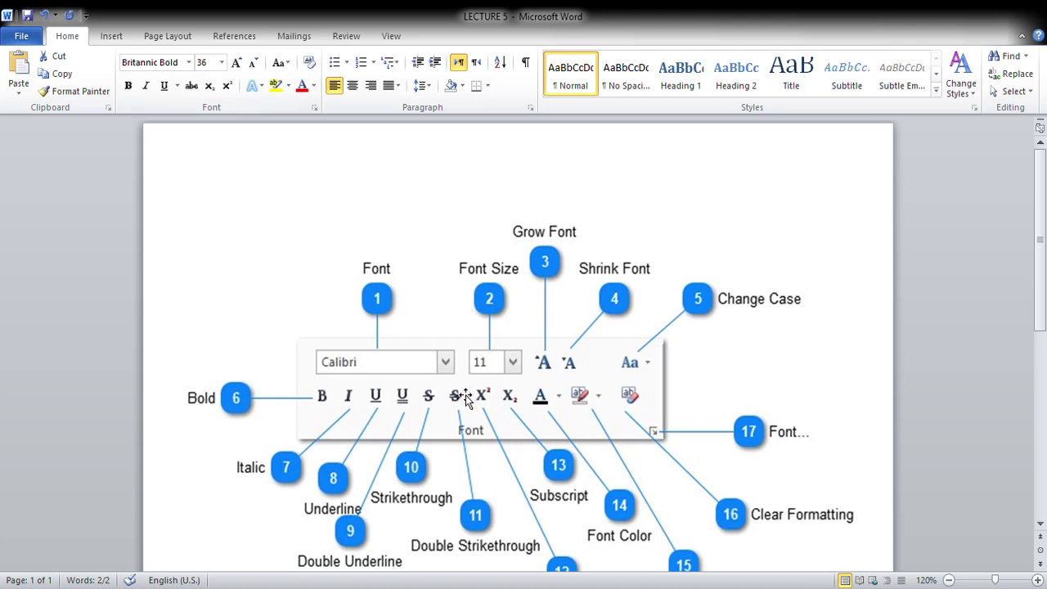
scroll(464, 397, "down", 1)
scroll(466, 393, "down", 1)
scroll(562, 321, "down", 3)
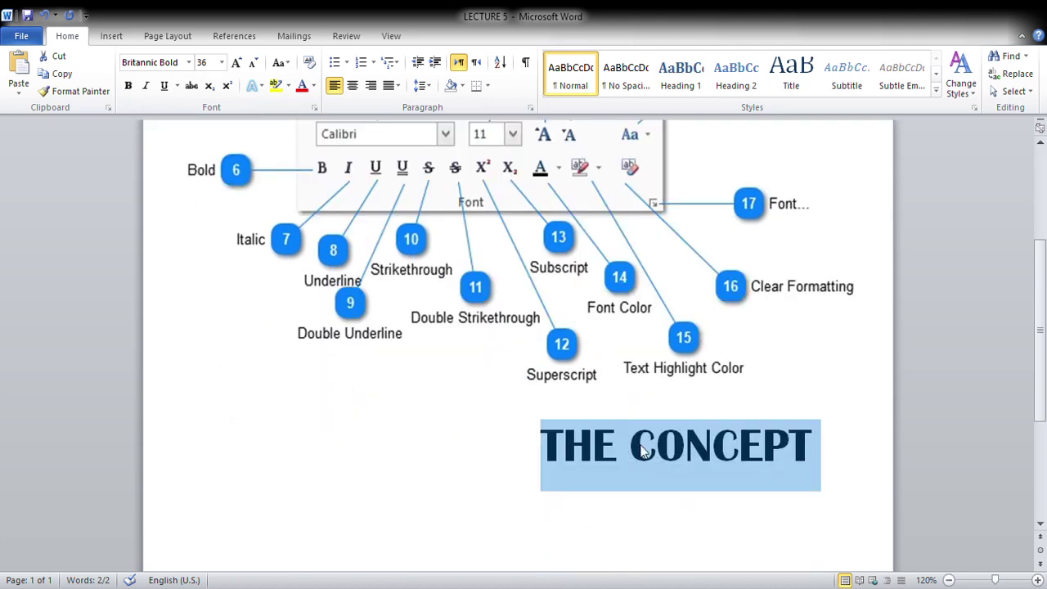
scroll(508, 315, "up", 5)
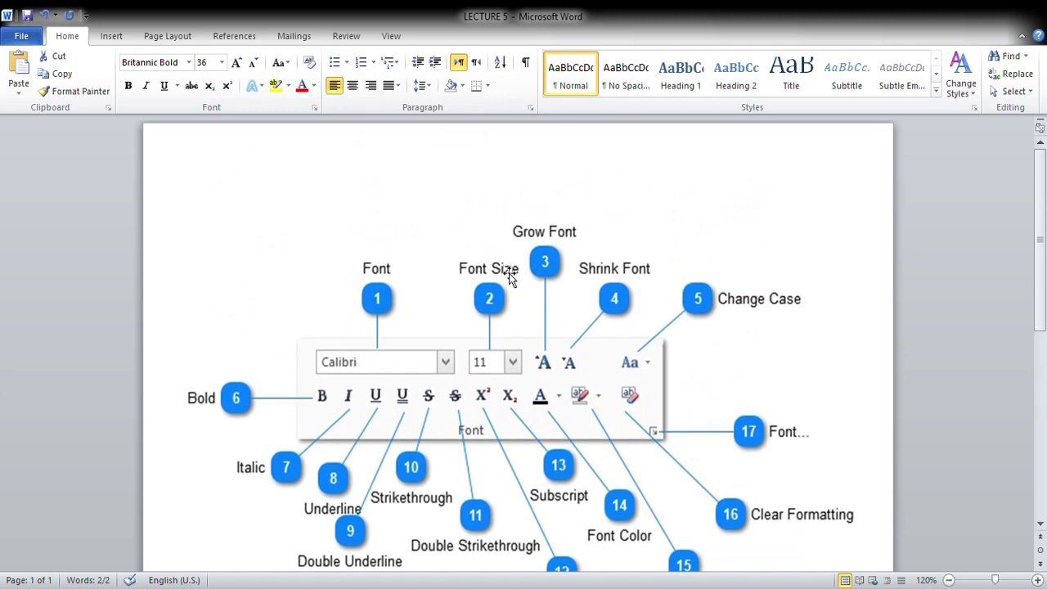
scroll(508, 315, "down", 2)
scroll(531, 319, "down", 1)
scroll(559, 326, "down", 2)
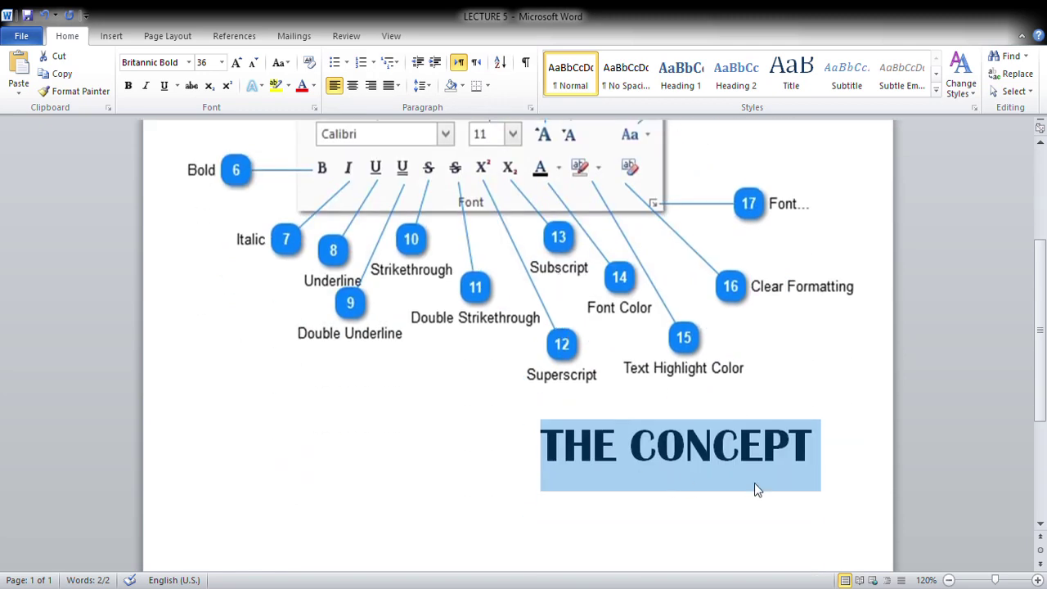
- Change the heading from 36 to 22 pt, comparing sizes with undo and redo
scroll(531, 368, "up", 4)
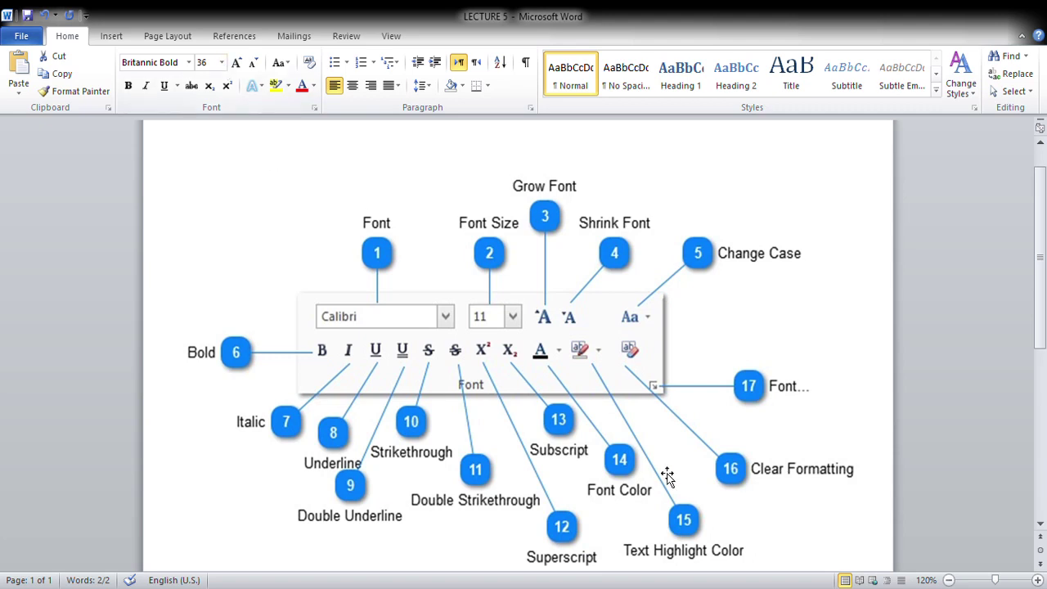
scroll(667, 476, "down", 1)
scroll(678, 421, "down", 6)
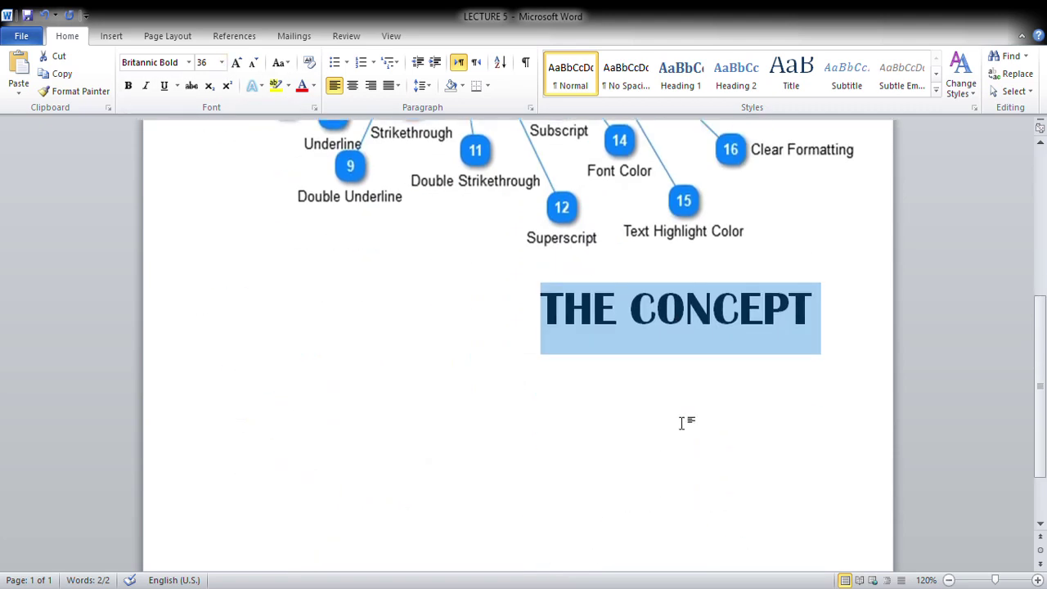
left_click(211, 69)
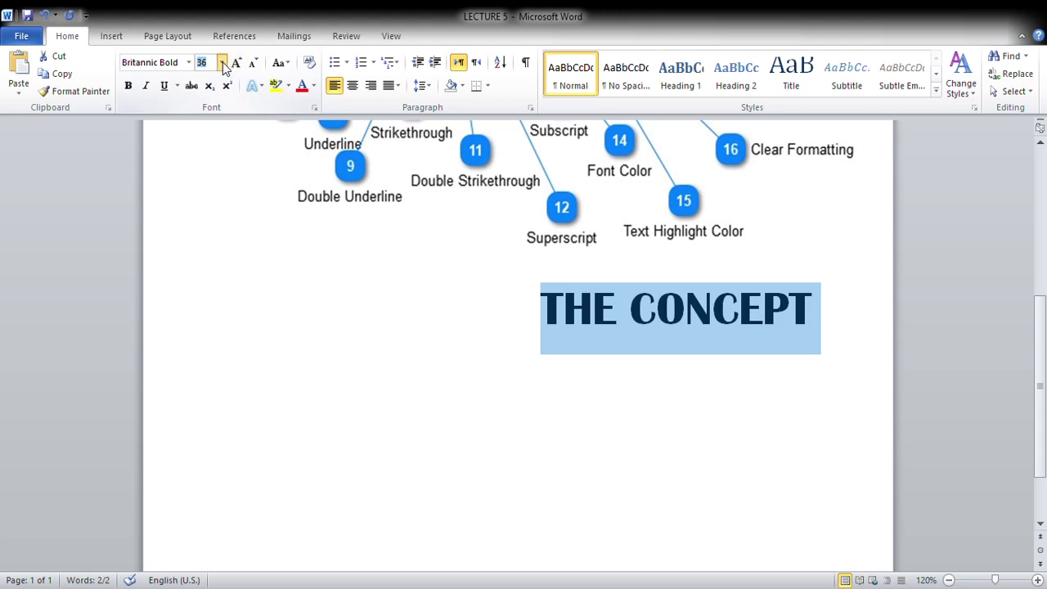
left_click(206, 249)
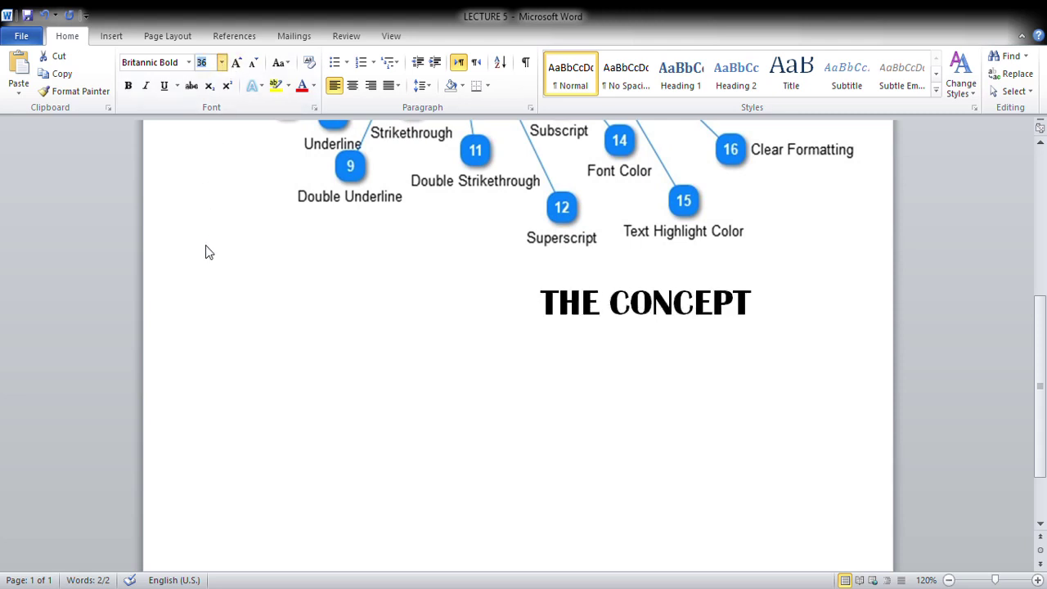
key("ctrl+z")
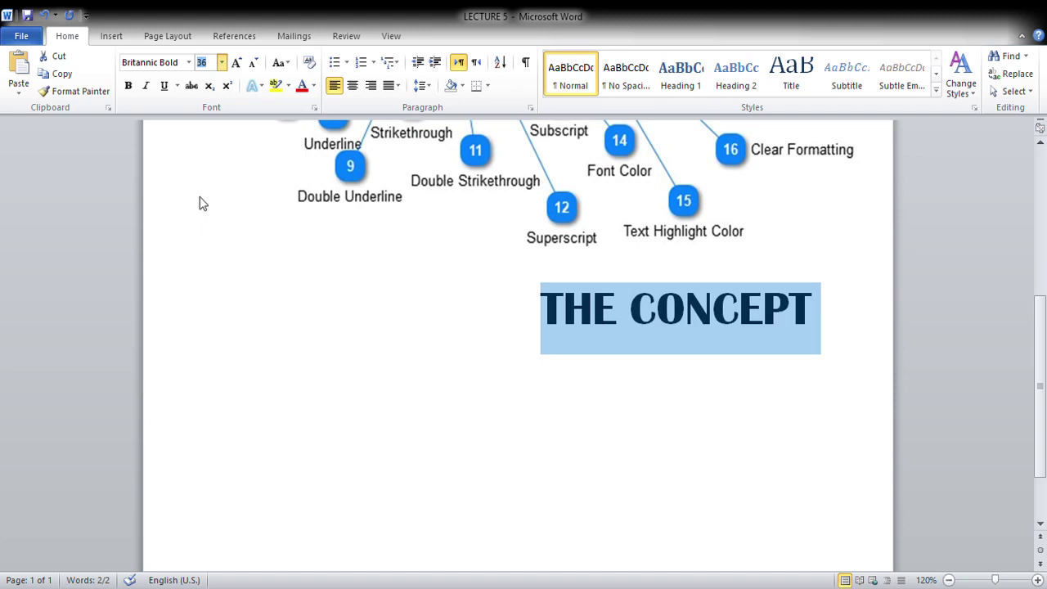
left_click(203, 200)
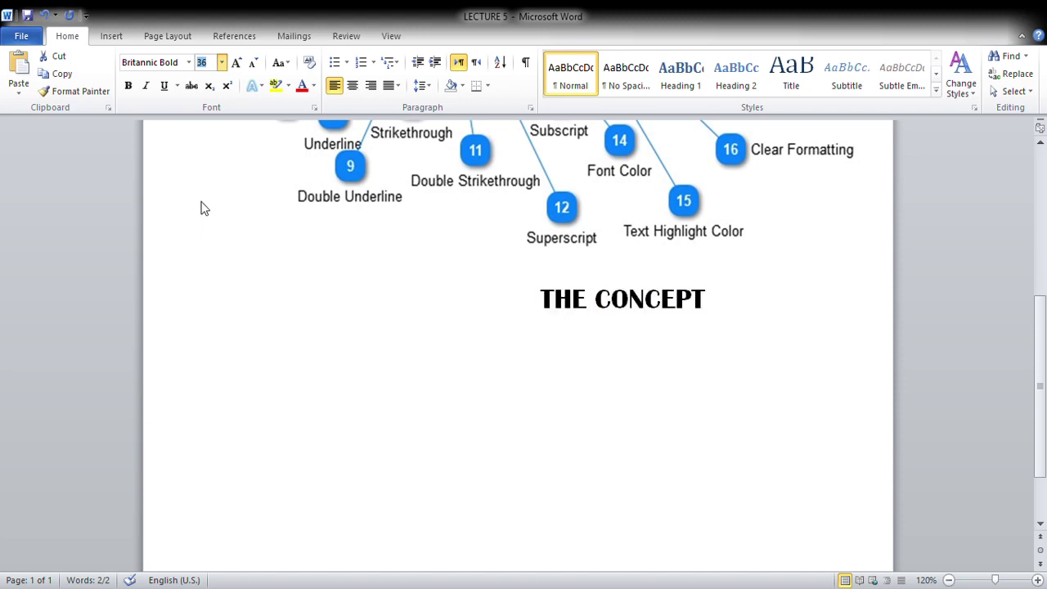
key("ctrl+z")
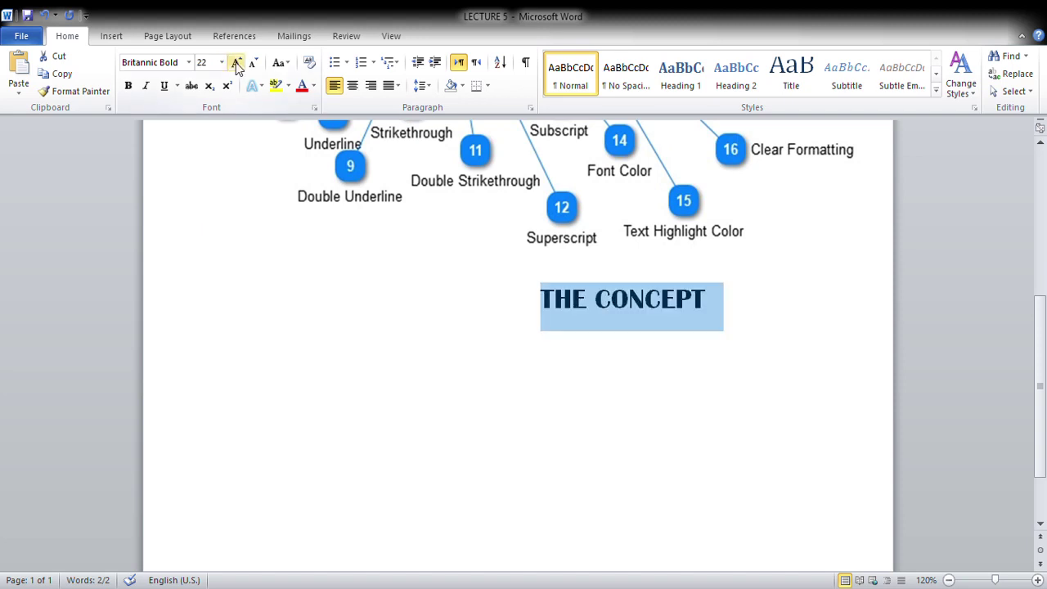
scroll(583, 258, "up", 5)
scroll(583, 258, "up", 1)
scroll(587, 262, "down", 2)
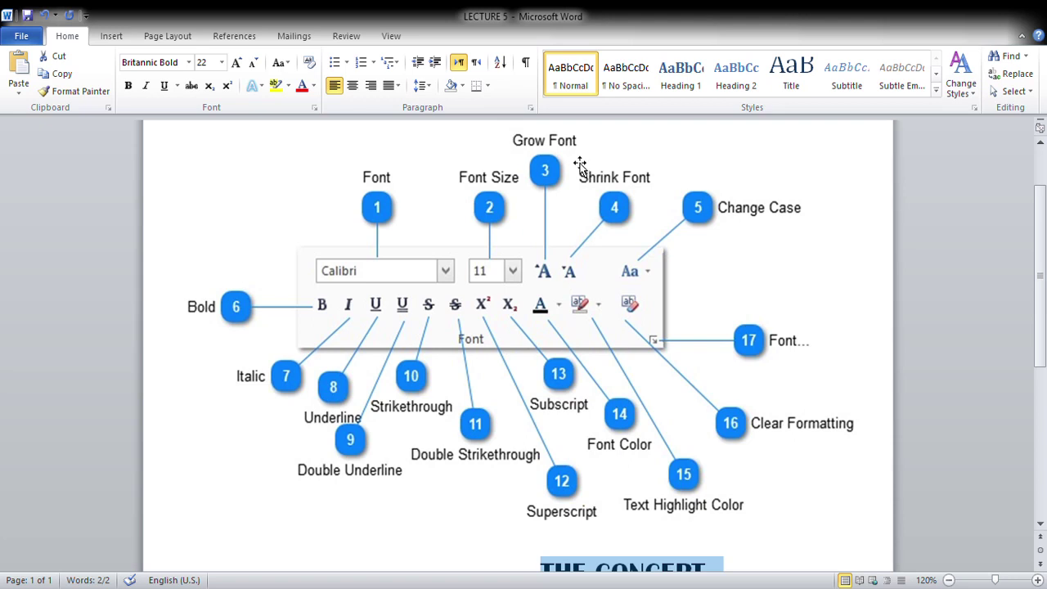
scroll(594, 316, "down", 5)
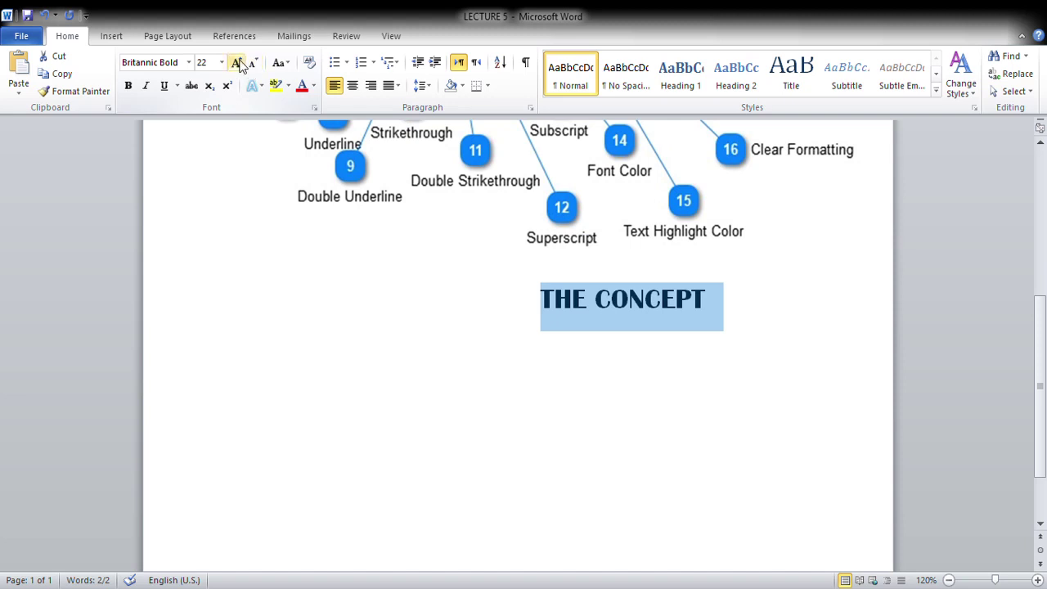
scroll(398, 240, "up", 3)
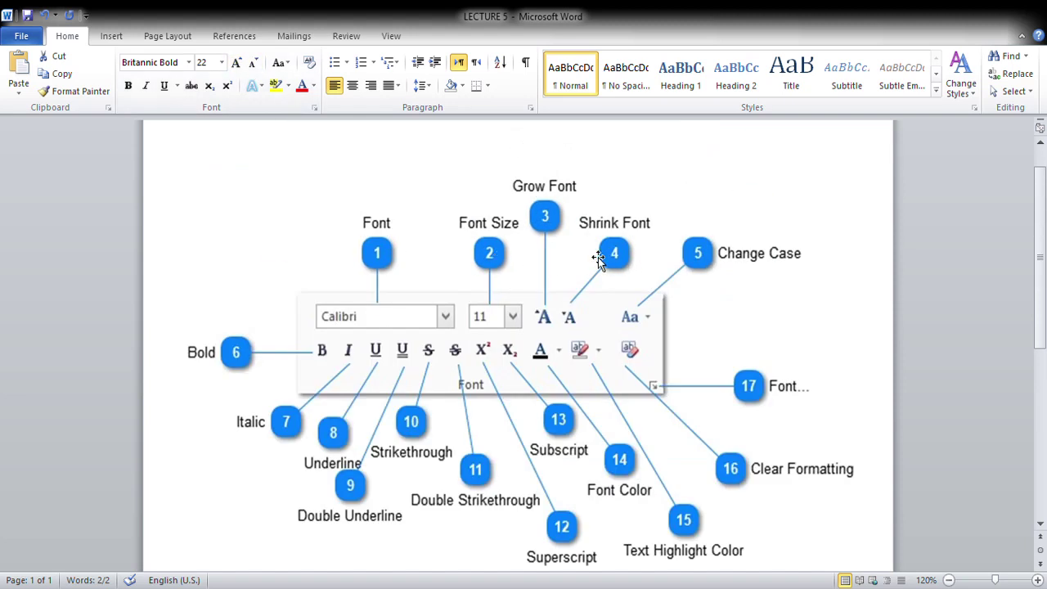
scroll(574, 266, "down", 3)
scroll(574, 266, "up", 2)
scroll(529, 233, "up", 2)
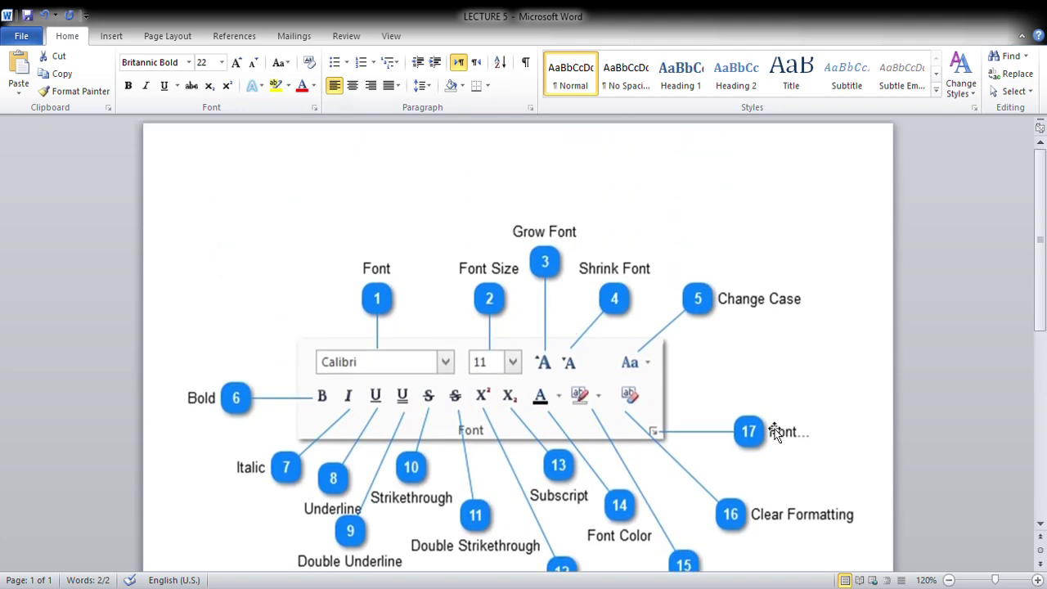
scroll(774, 433, "down", 3)
scroll(583, 366, "up", 3)
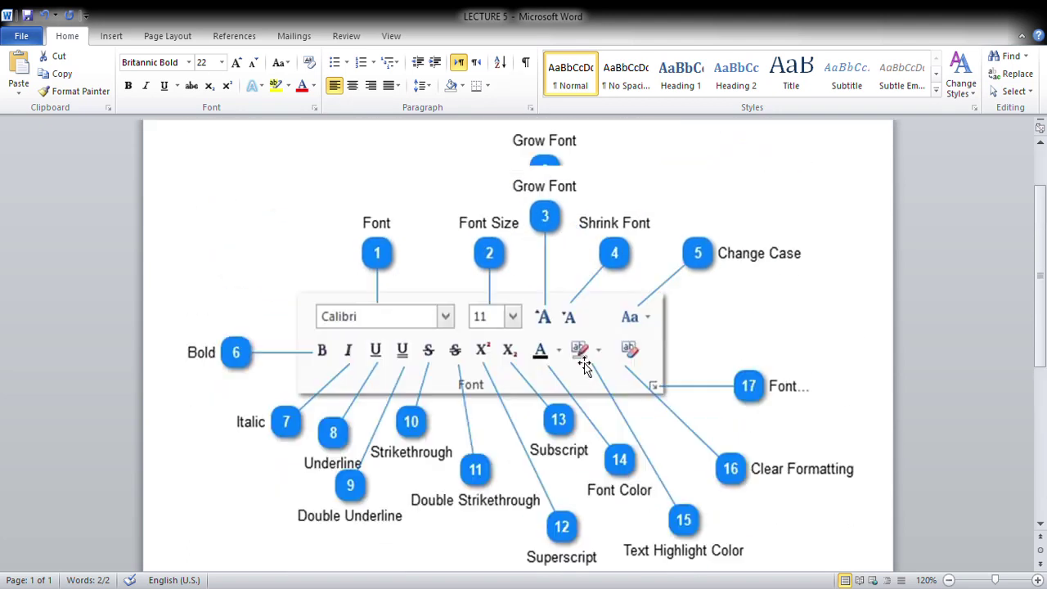
scroll(584, 366, "up", 1)
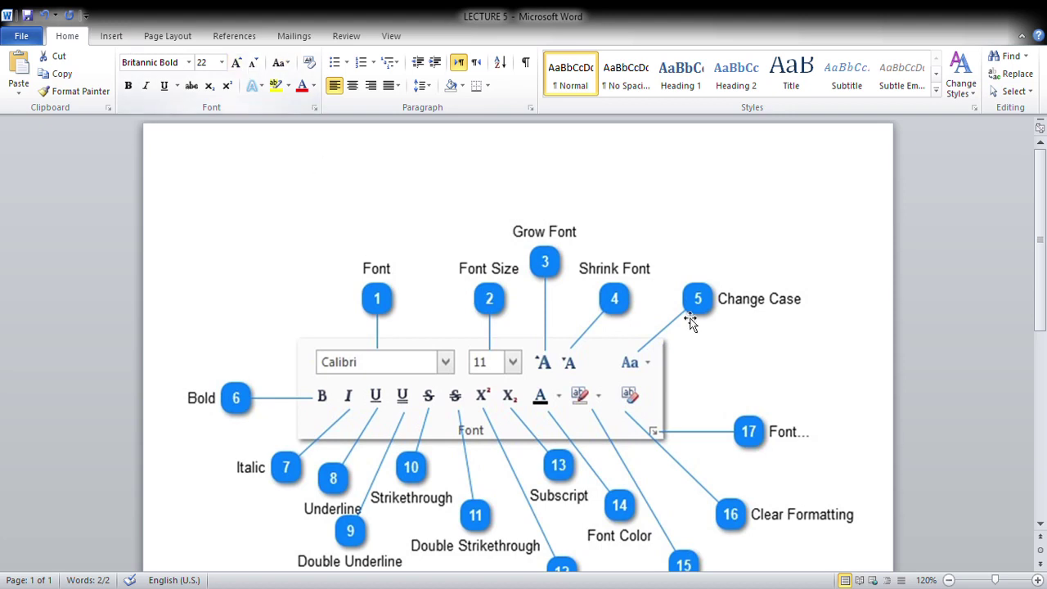
scroll(689, 322, "down", 4)
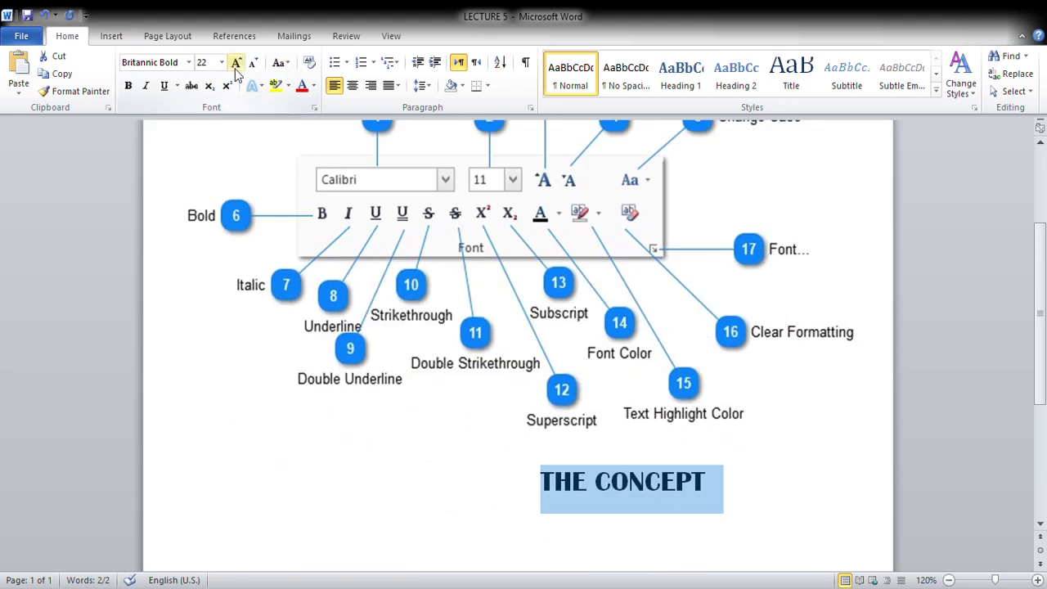
- Grow the heading step by step up to 36 pt
left_click(234, 65)
left_click(235, 65)
left_click(234, 65)
left_click(234, 65)
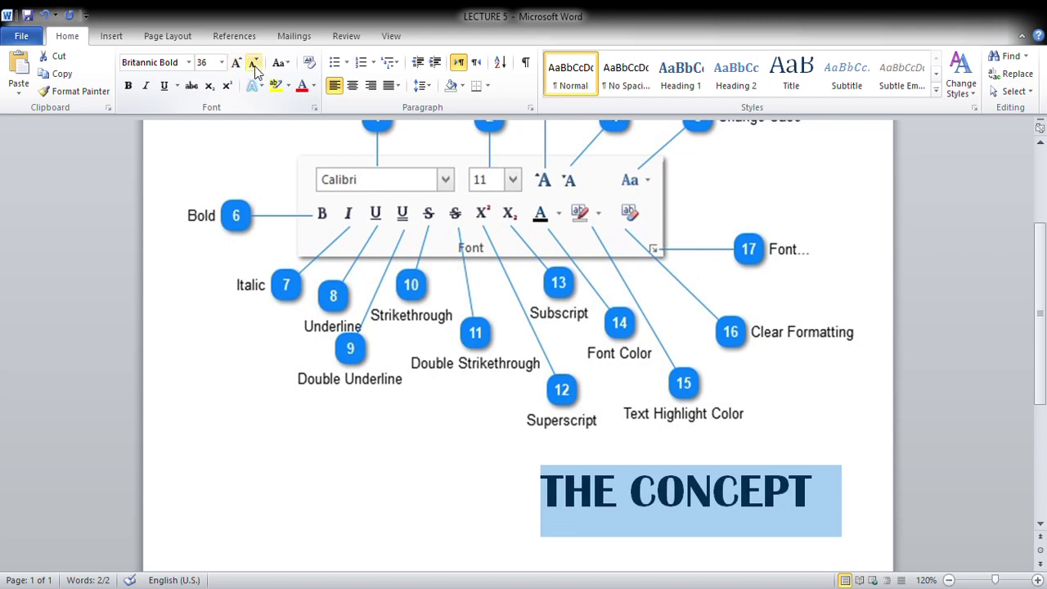
- Shrink the heading step by step from 36 down to 20 pt
left_click(256, 66)
left_click(255, 66)
left_click(255, 66)
left_click(255, 66)
left_click(255, 65)
left_click(738, 523)
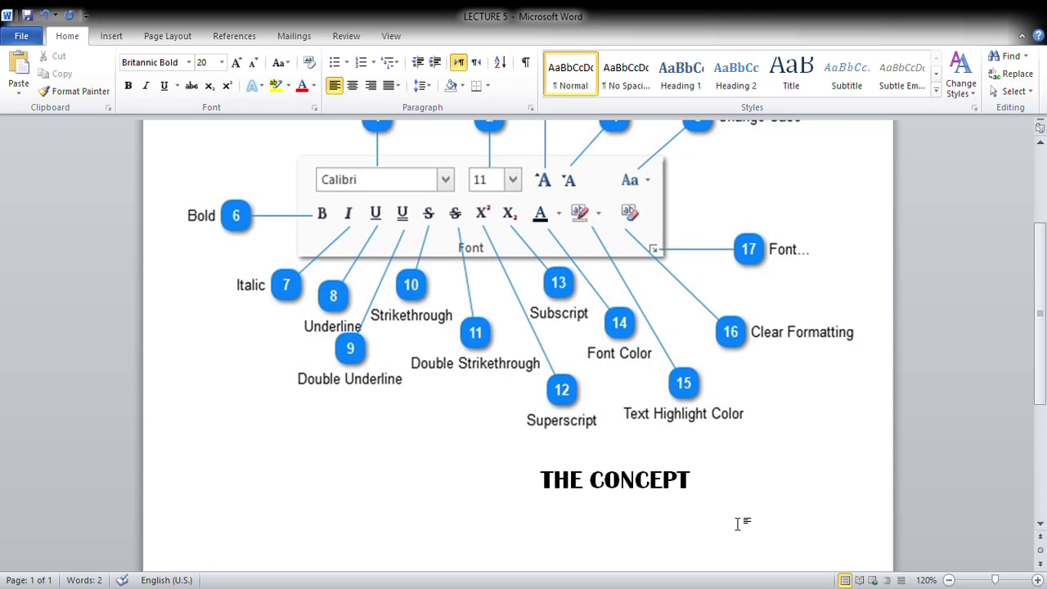
scroll(740, 524, "up", 2)
scroll(742, 524, "up", 2)
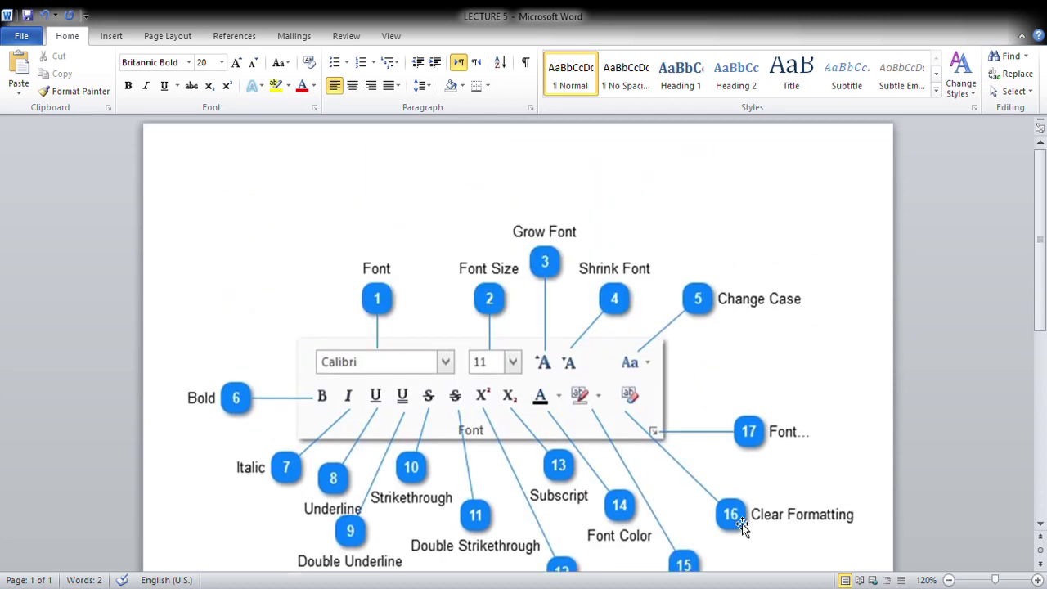
- Select THE CONCEPT heading, then clear it because it included the leading space
scroll(725, 369, "down", 6)
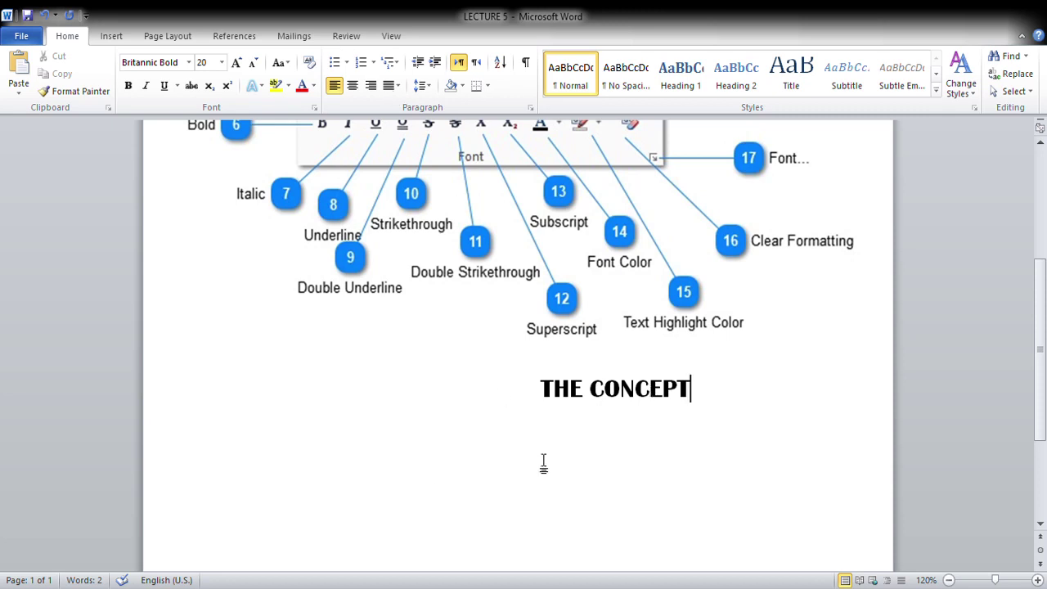
mouse_move(680, 441)
left_mouse_down()
mouse_move(505, 395)
mouse_move(677, 392)
left_mouse_up()
left_click(550, 394)
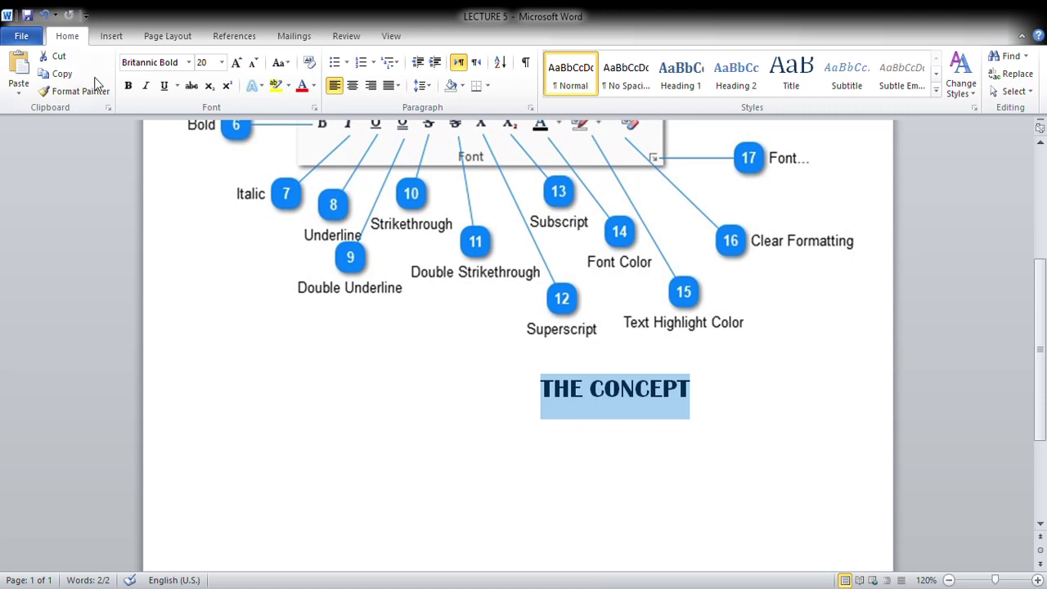
left_click(582, 492)
scroll(582, 490, "down", 3)
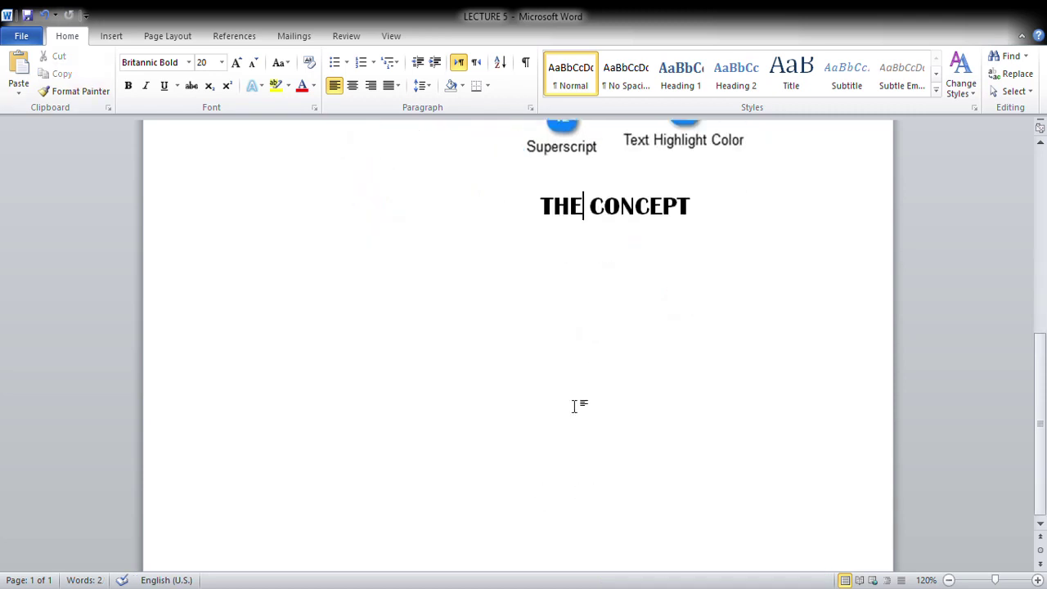
double_click(532, 339)
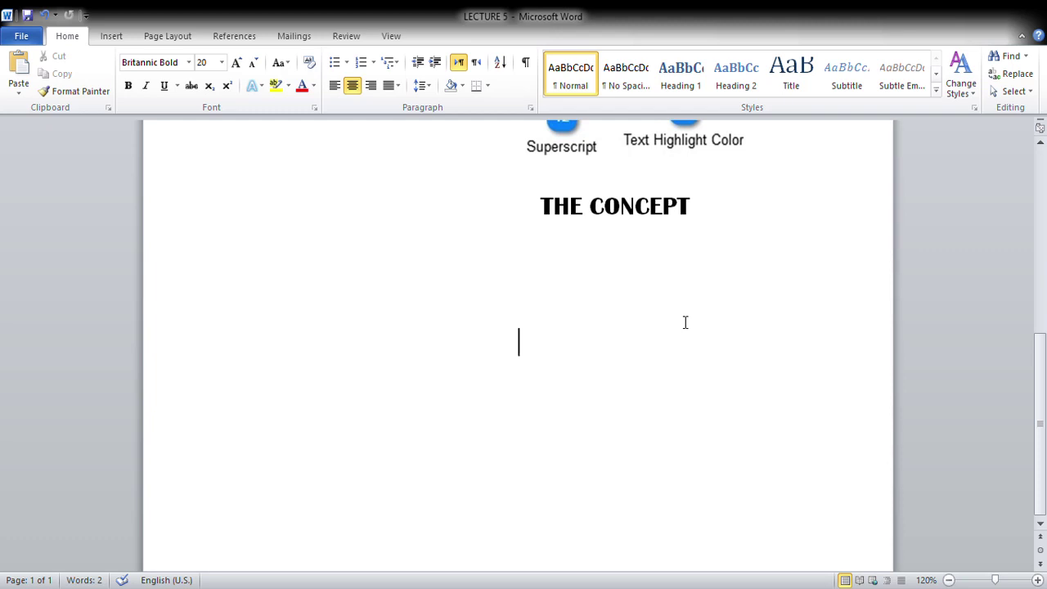
scroll(515, 292, "up", 1)
left_click(559, 297)
scroll(594, 407, "up", 3)
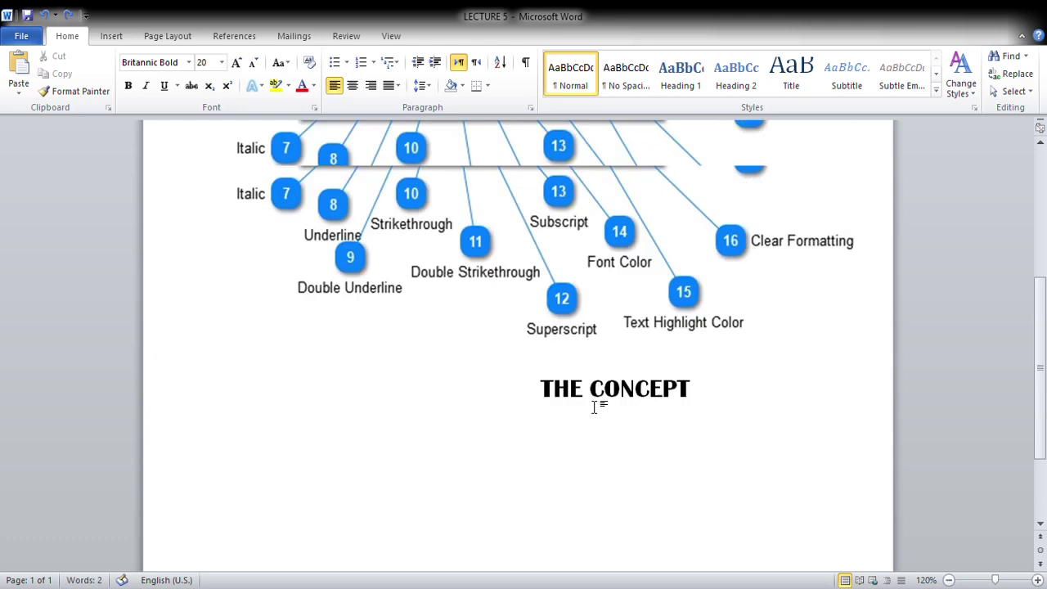
left_click_drag(692, 392, 529, 391)
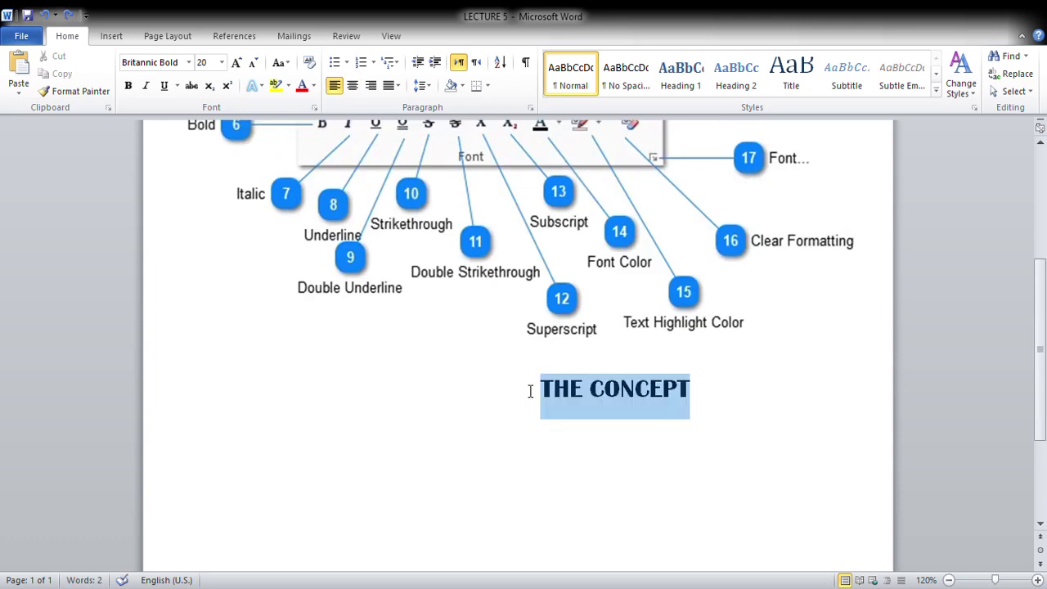
scroll(612, 287, "up", 3)
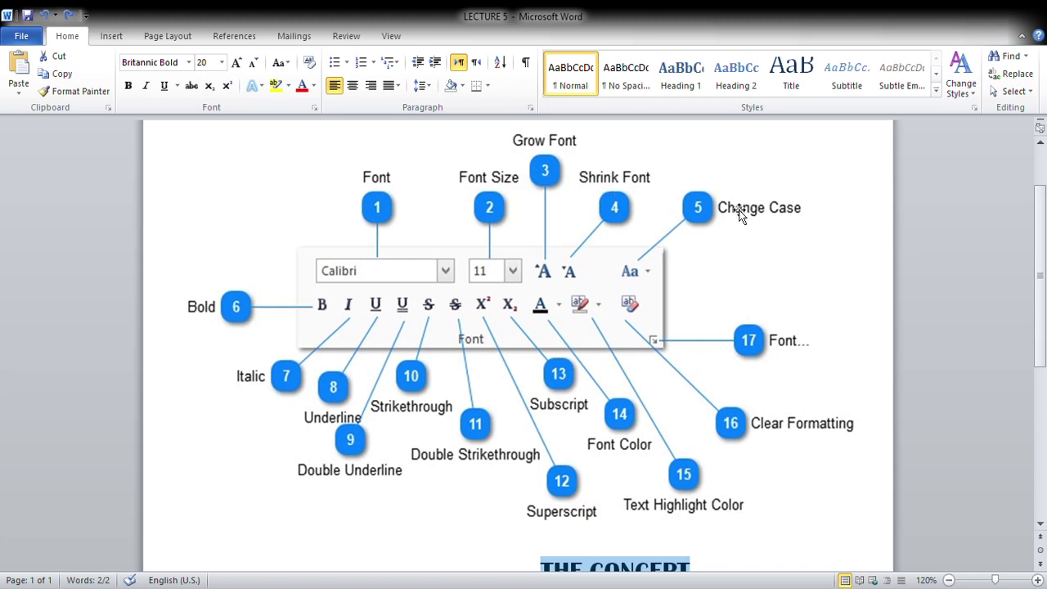
scroll(776, 244, "down", 5)
- Select the whole THE CONCEPT heading and set its font to Times New Roman
left_click(718, 326)
left_click_drag(713, 307, 532, 307)
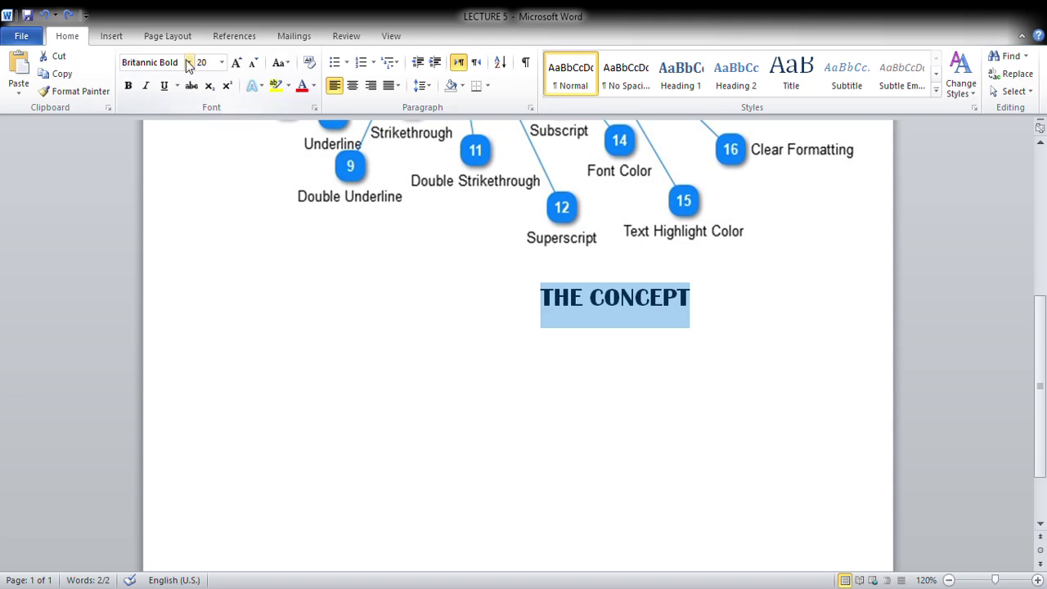
left_click(155, 63)
type("Times New Roman")
key("Return")
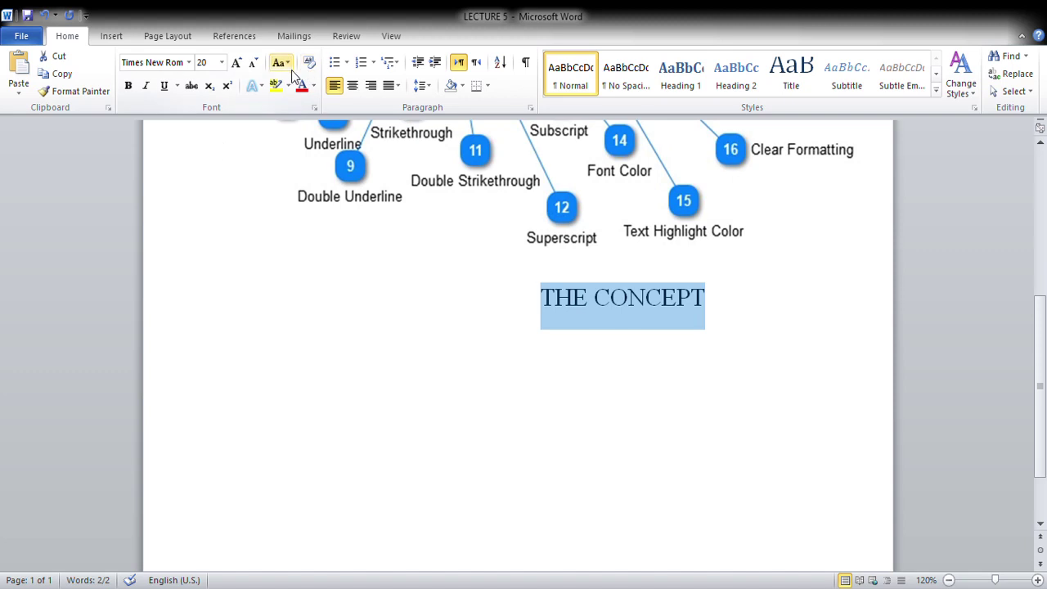
scroll(528, 253, "up", 7)
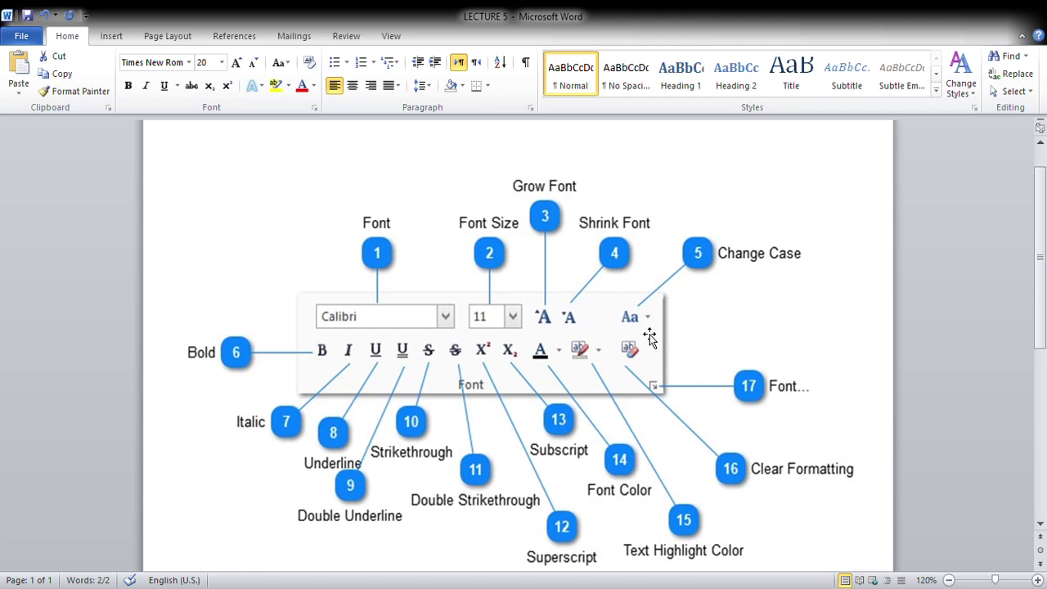
- Cycle the heading through lowercase and UPPERCASE, ending with Capitalize Each Word so it reads 'The Concept'
scroll(649, 334, "down", 6)
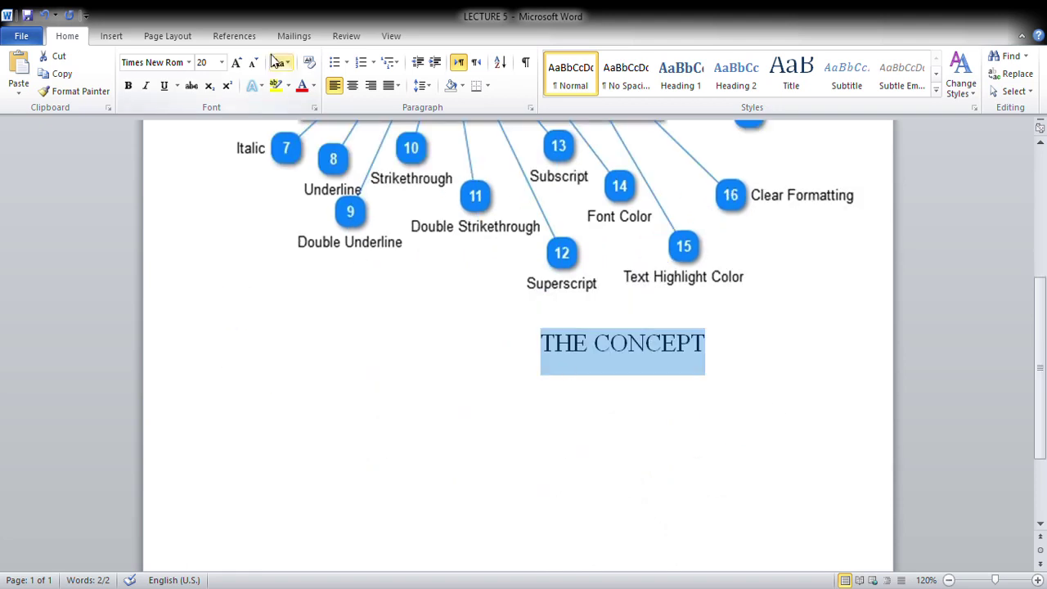
left_click(294, 71)
key("shift+F3")
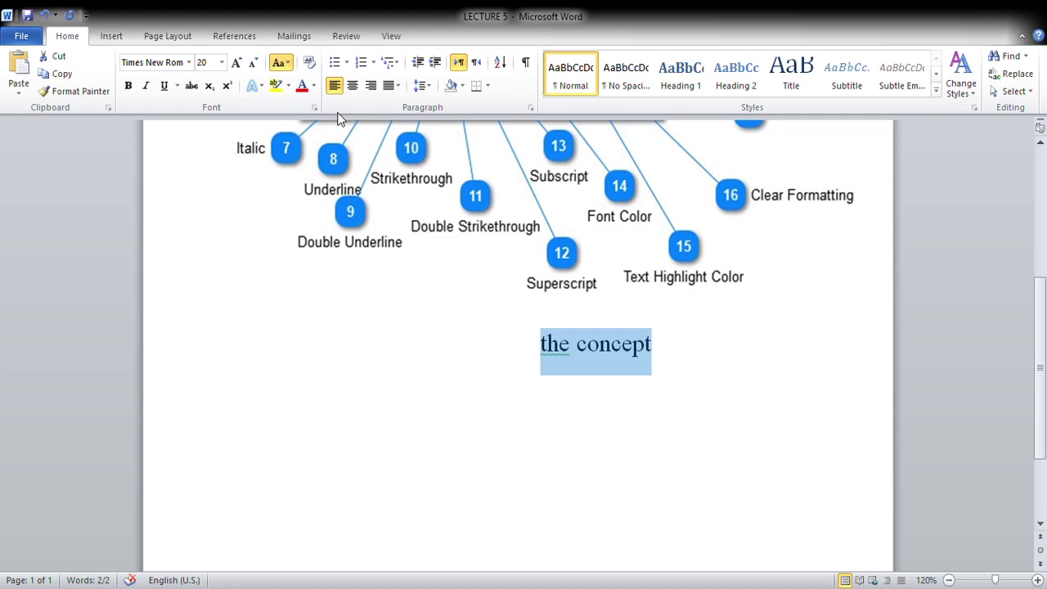
left_click(290, 65)
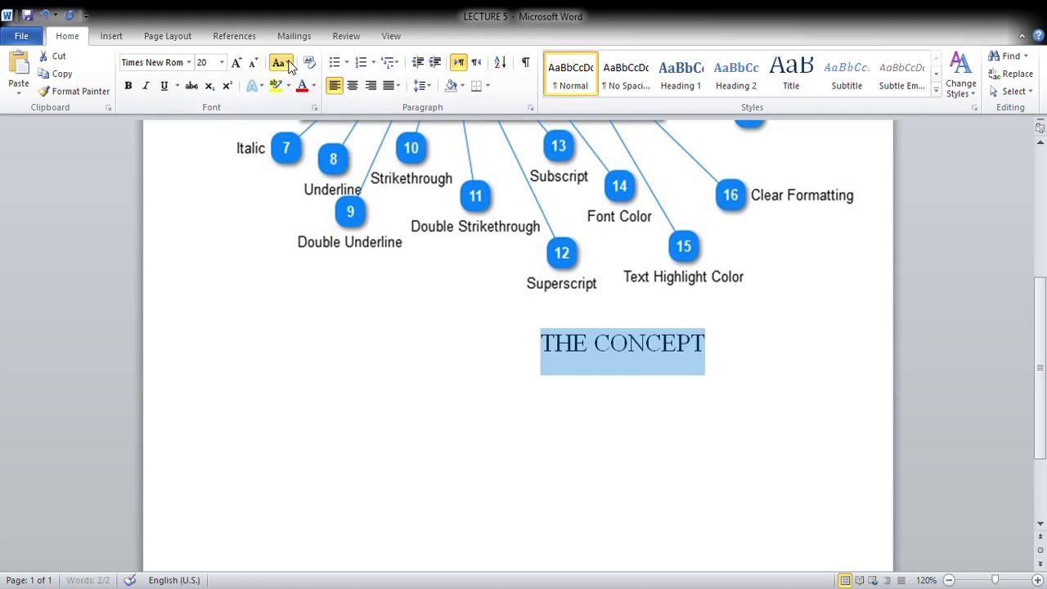
left_click(315, 143)
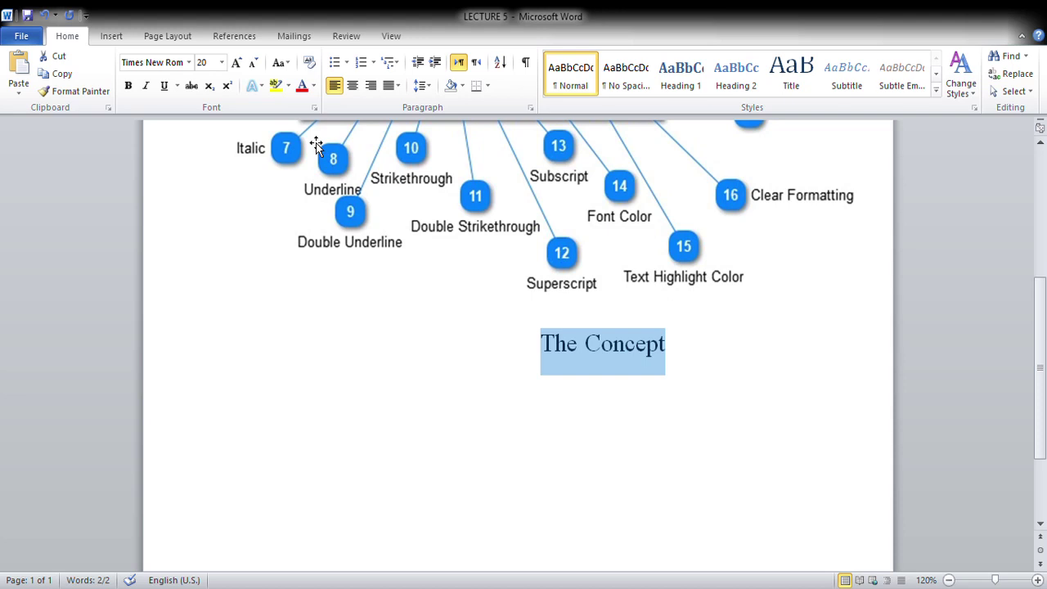
left_click(284, 63)
left_click(324, 162)
left_click(545, 429)
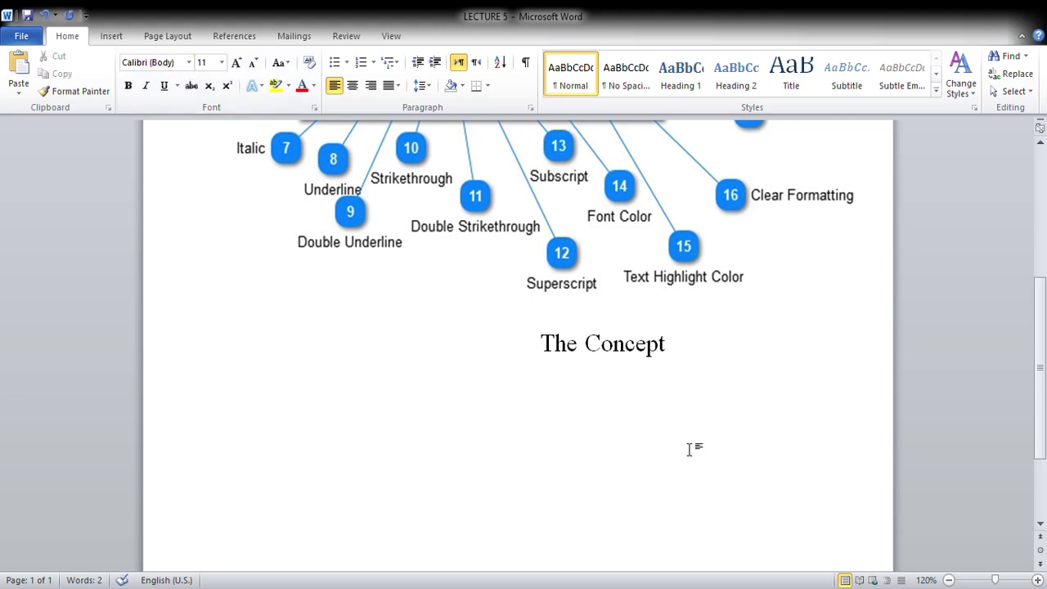
- Drag across the 'The Concept' heading line to select all of it
left_click(636, 402)
left_click(706, 371)
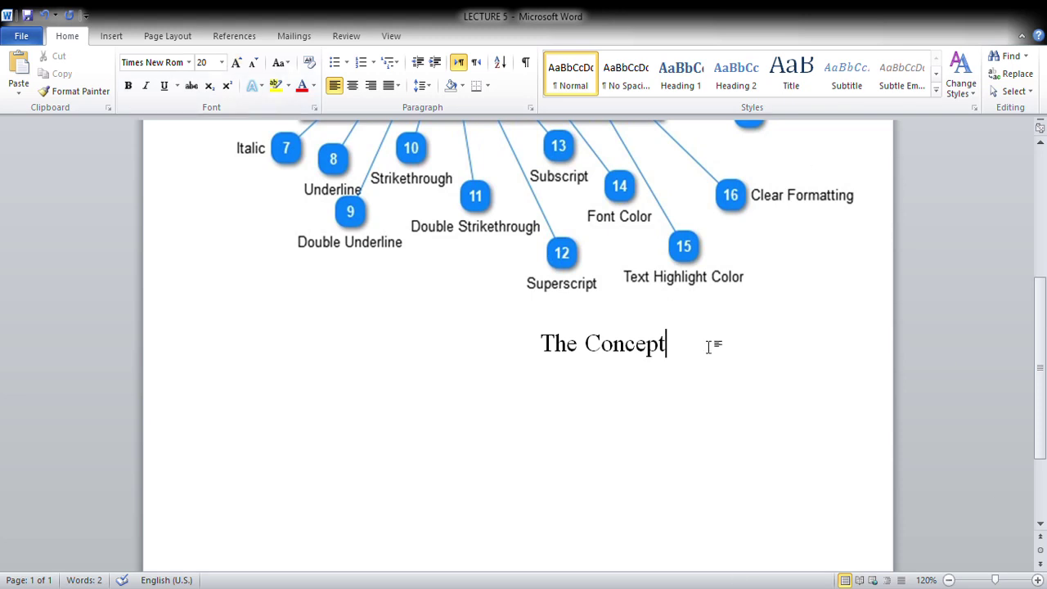
scroll(708, 348, "up", 3)
left_click_drag(682, 476, 536, 481)
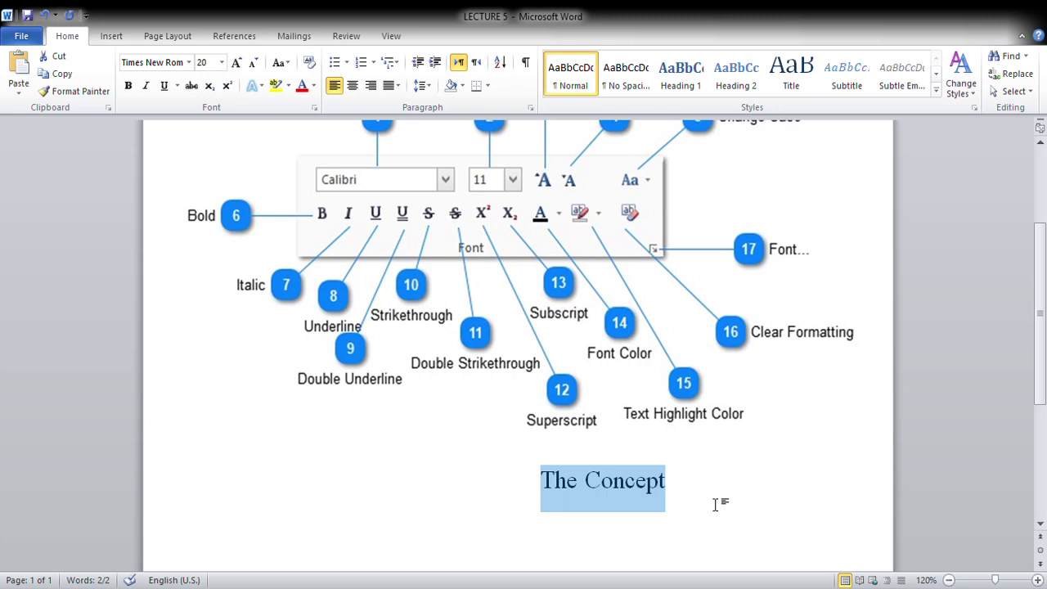
- Resize the heading with the grow and shrink font shortcuts until it is 26 pt
key("ctrl+shift+period")
key("ctrl+shift+period")
key("ctrl+shift+period")
key("ctrl+shift+period")
key("ctrl+shift+period")
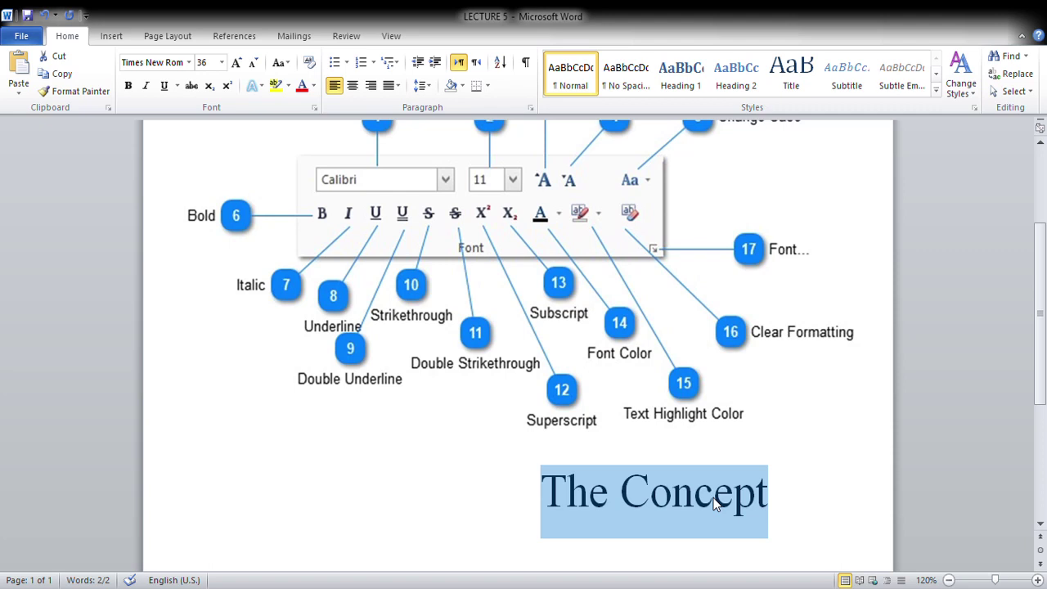
key("ctrl+shift+comma")
key("ctrl+shift+comma")
key("ctrl+shift+comma")
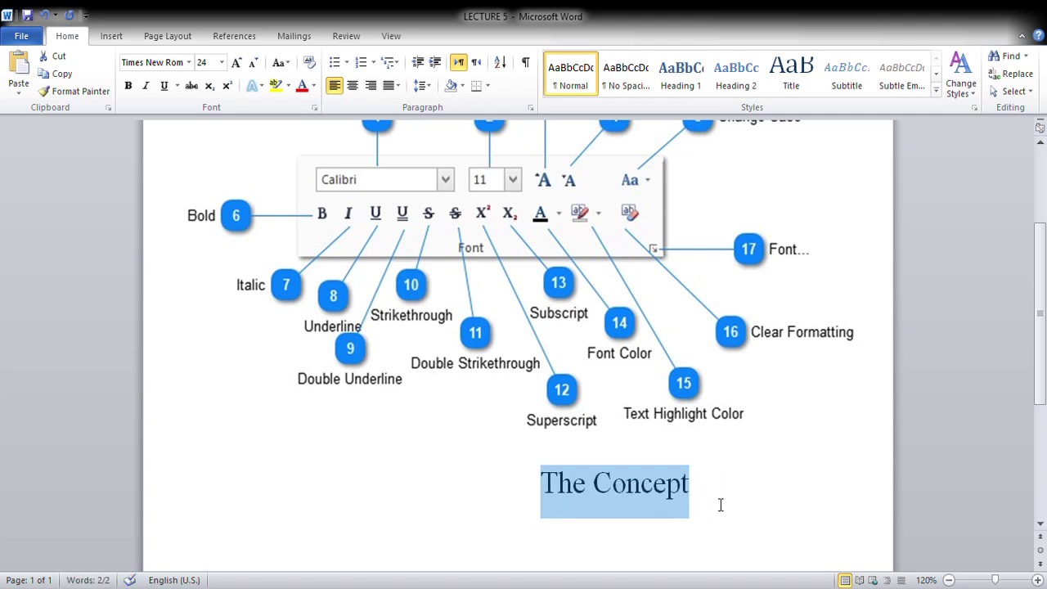
key("ctrl+shift+period")
key("ctrl+shift+comma")
key("ctrl+shift+period")
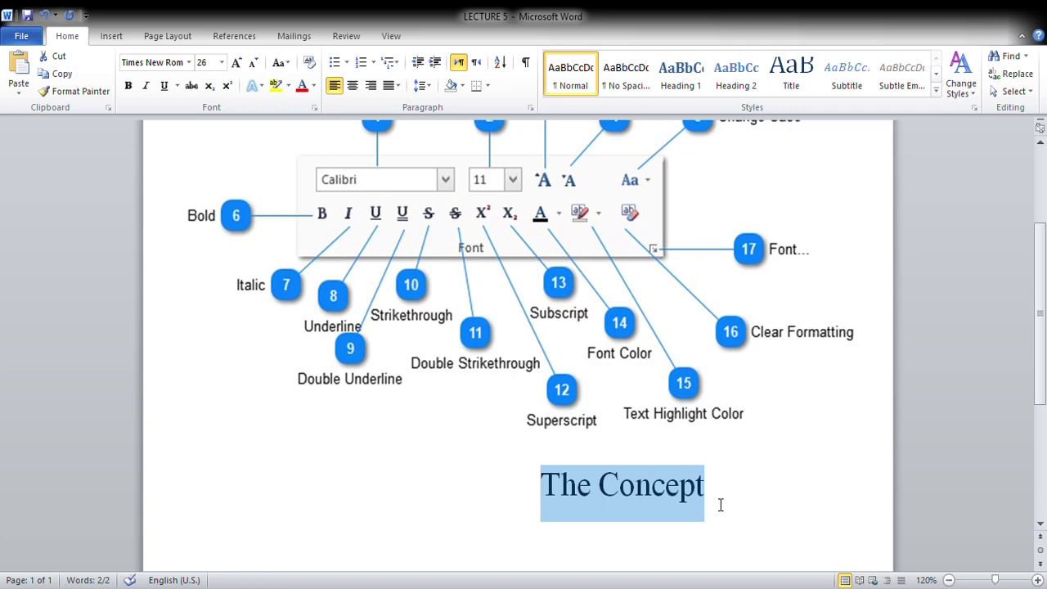
- Start a new line beneath the heading and type 'CTRL+SHIFT+'
scroll(739, 509, "down", 3)
left_click(651, 450)
left_click(559, 462)
double_click(565, 394)
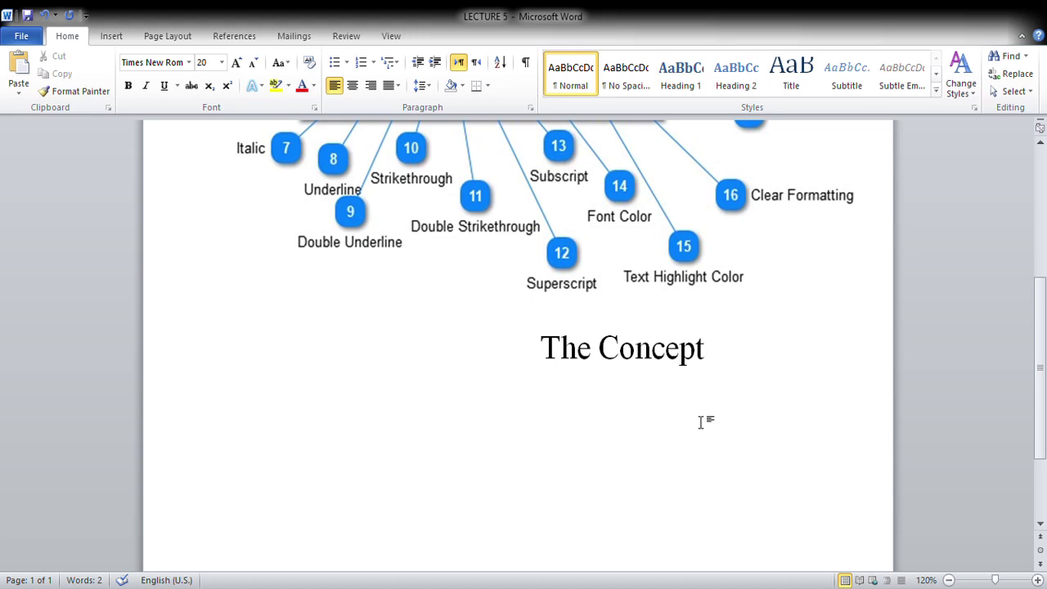
type("CTRL")
type("+")
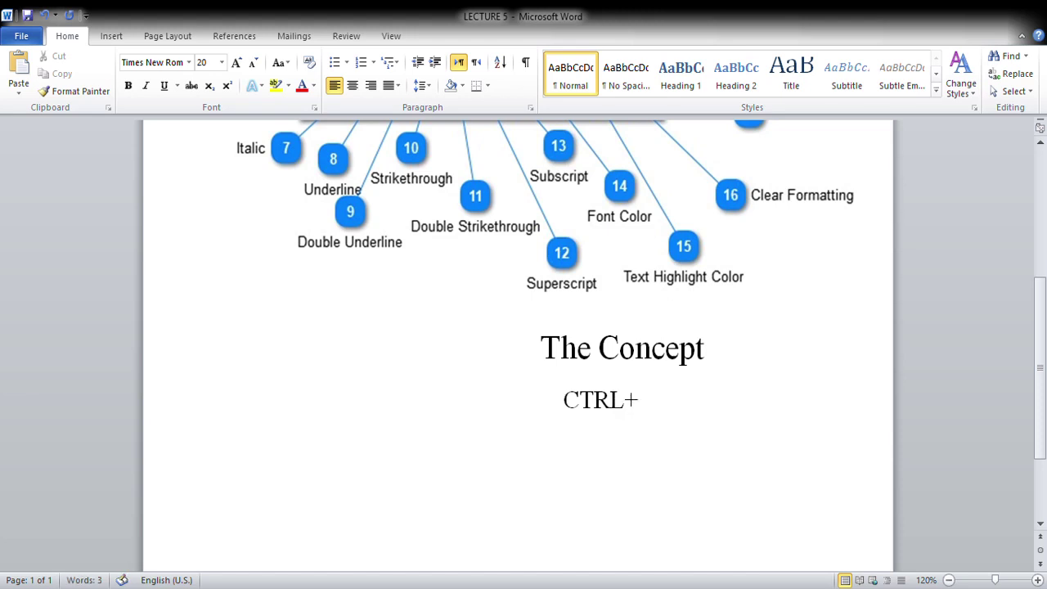
type("S")
type("HIFT+")
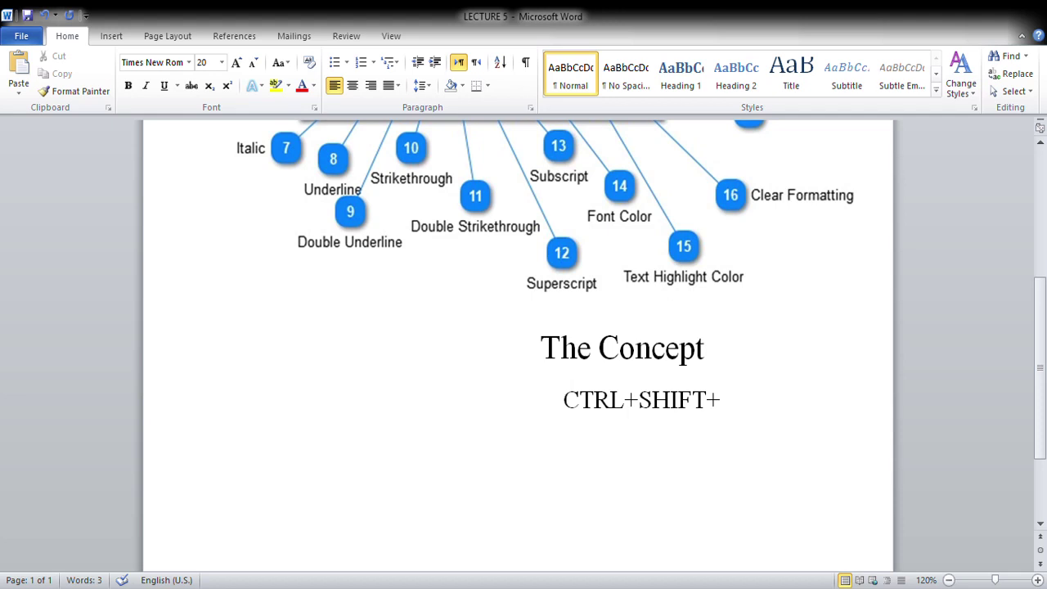
- Finish the line as 'CTRL+SHIFT+>' and select it
type(">")
left_click_drag(772, 404, 566, 399)
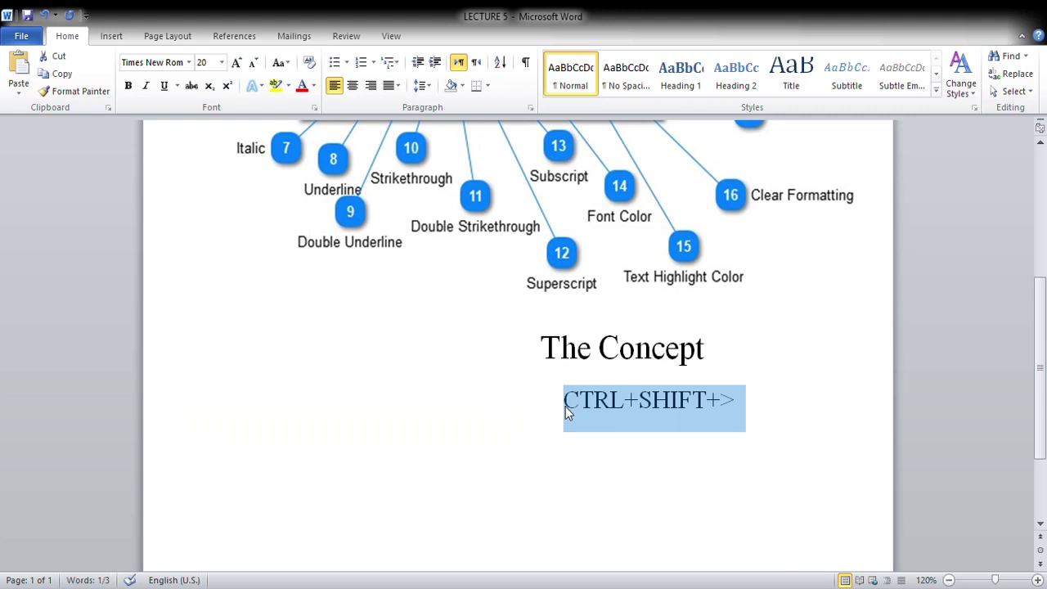
scroll(582, 369, "up", 5)
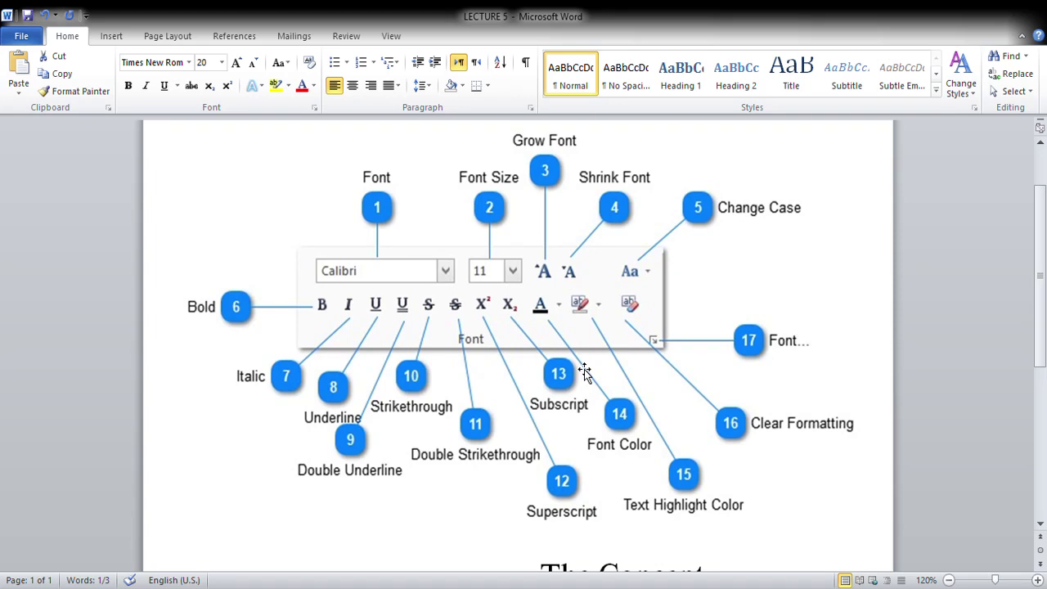
scroll(583, 369, "down", 5)
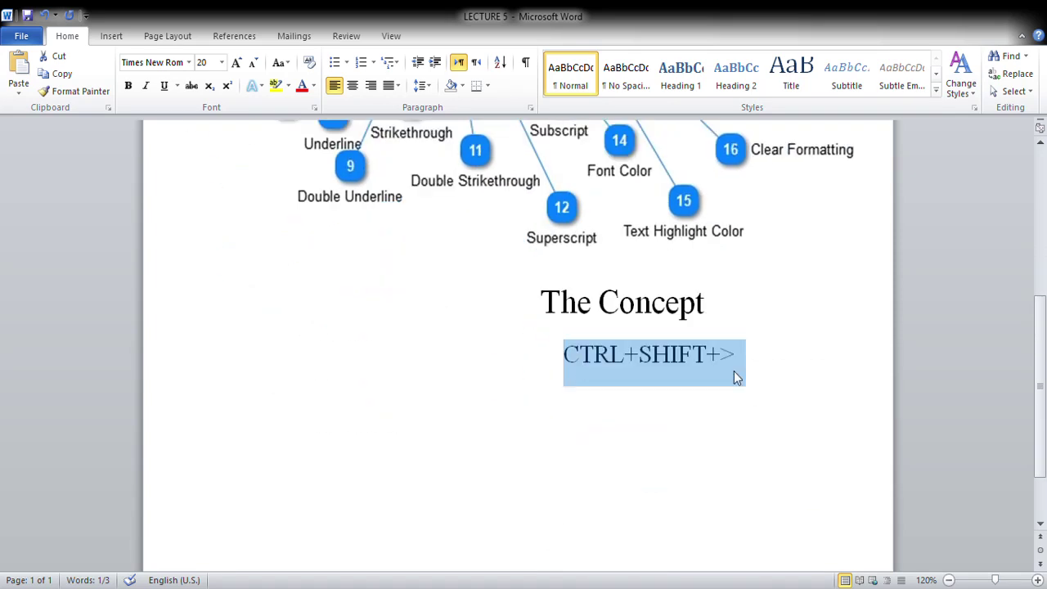
- Bold the shortcut note and change its > to < so it reads 'CTRL+SHIFT+<'
left_click(127, 85)
left_click(761, 402)
left_click_drag(749, 362, 732, 362)
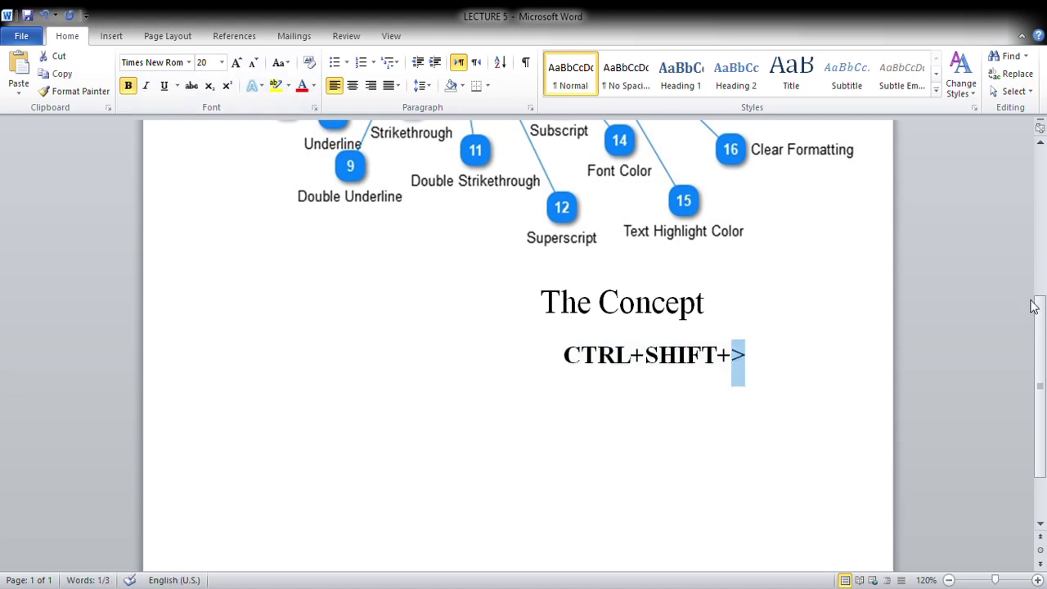
type("<")
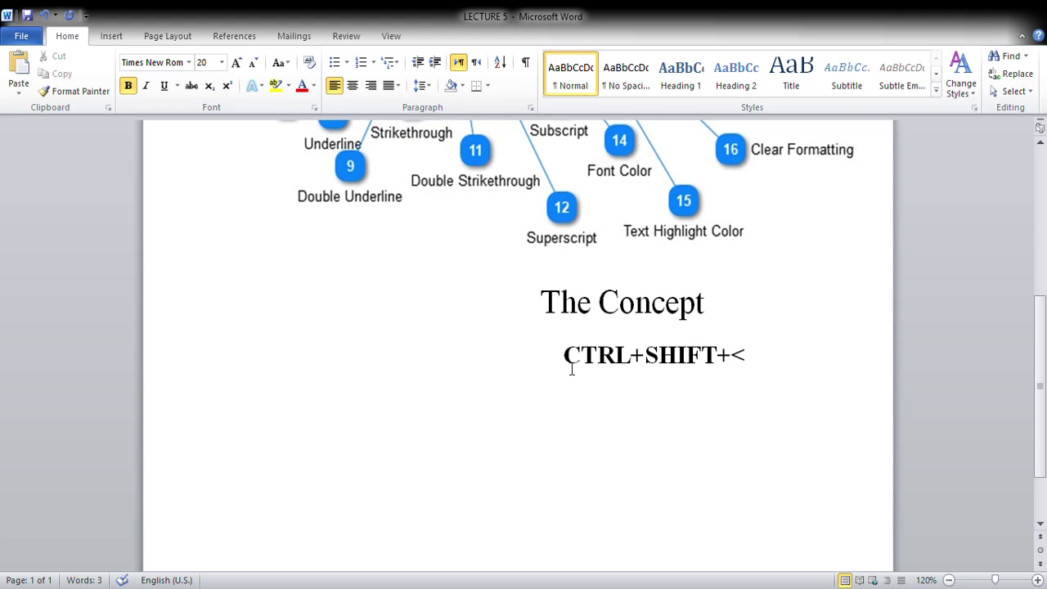
- Select the whole 'CTRL+SHIFT+<' line and delete it
left_click_drag(571, 370, 758, 408)
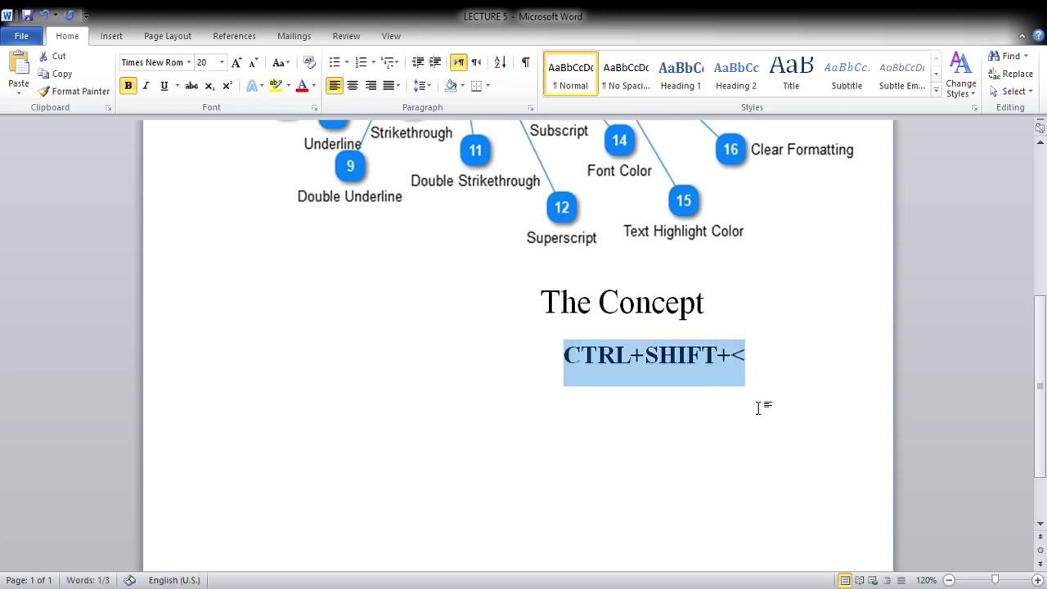
key("Delete")
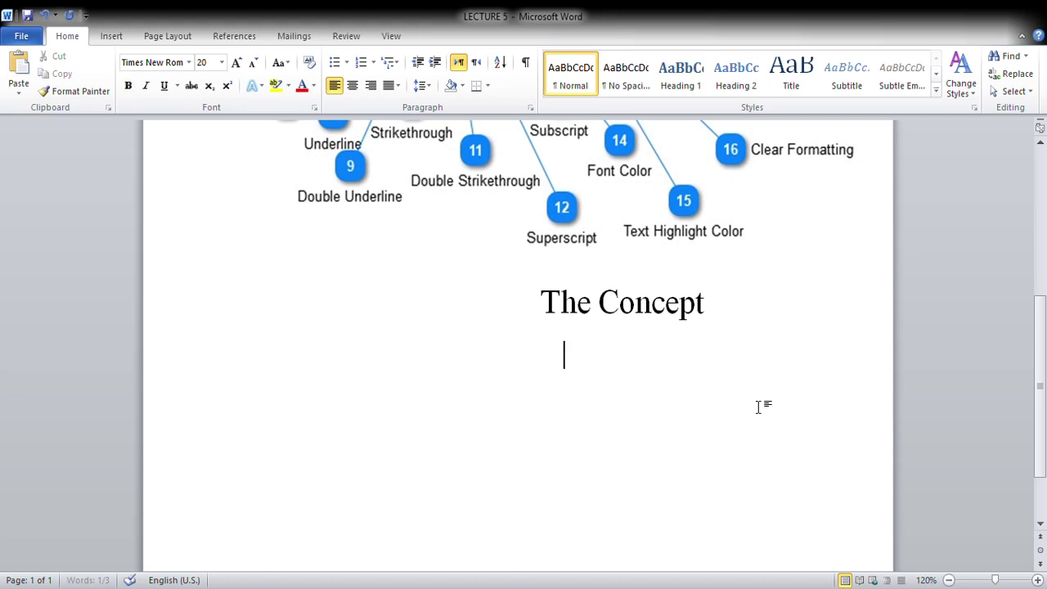
scroll(760, 409, "up", 5)
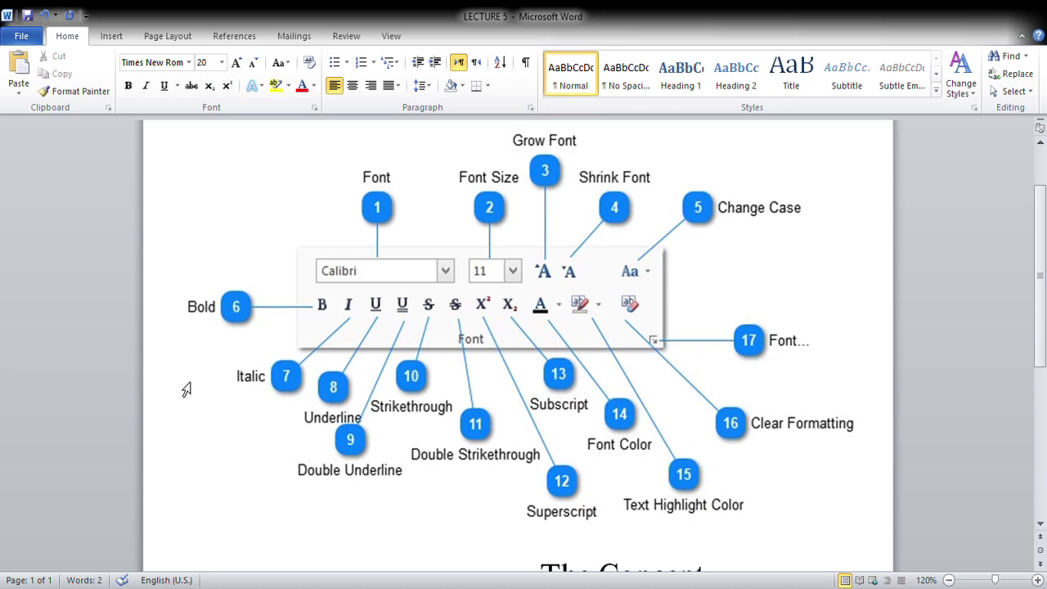
- Select the heading, then move up the page and select the Font-group diagram picture
scroll(614, 390, "down", 3)
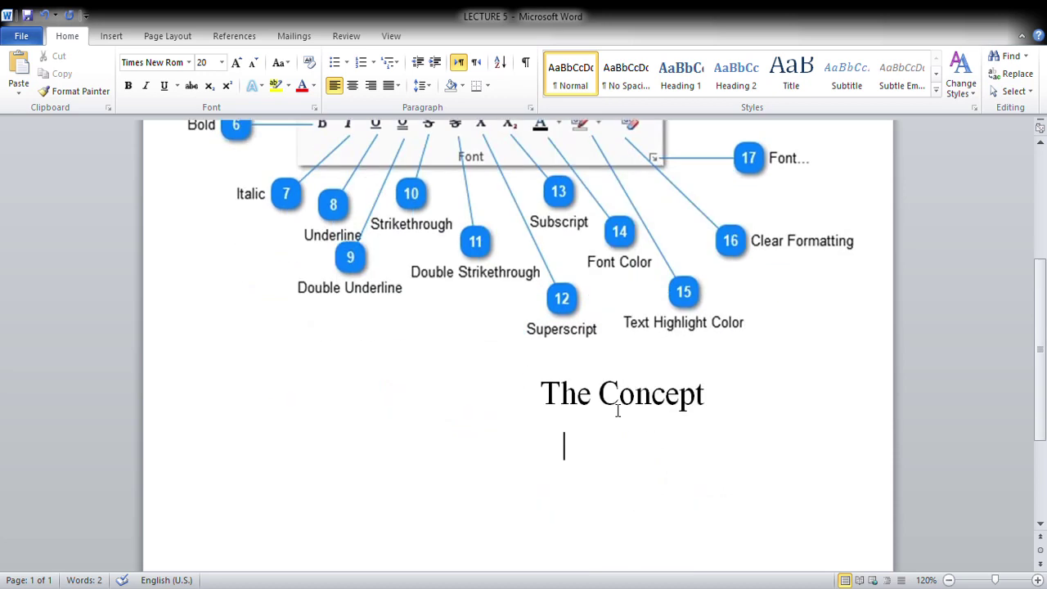
triple_click(716, 411)
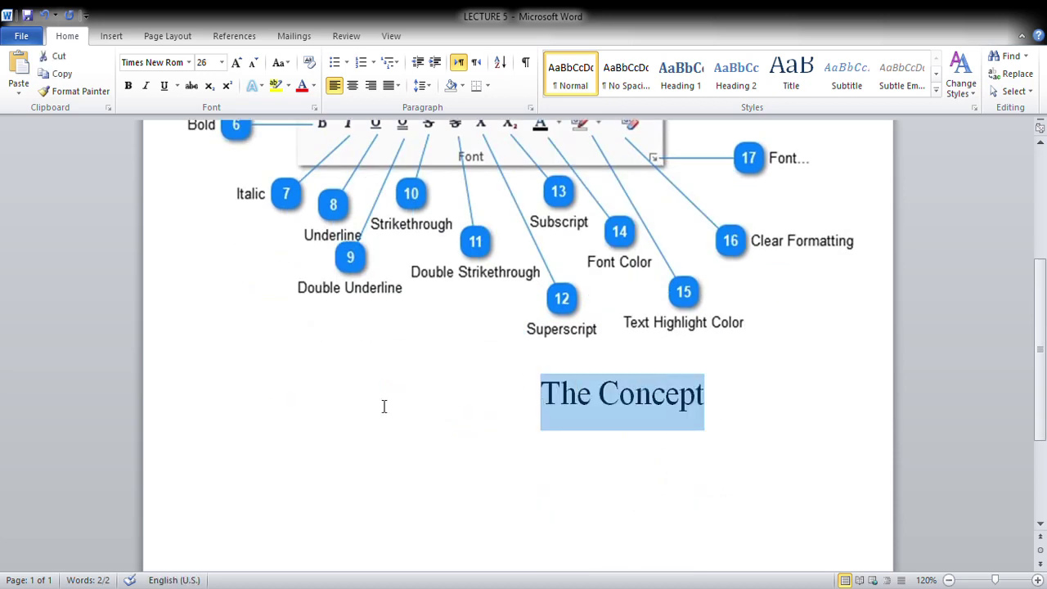
scroll(202, 205, "up", 1)
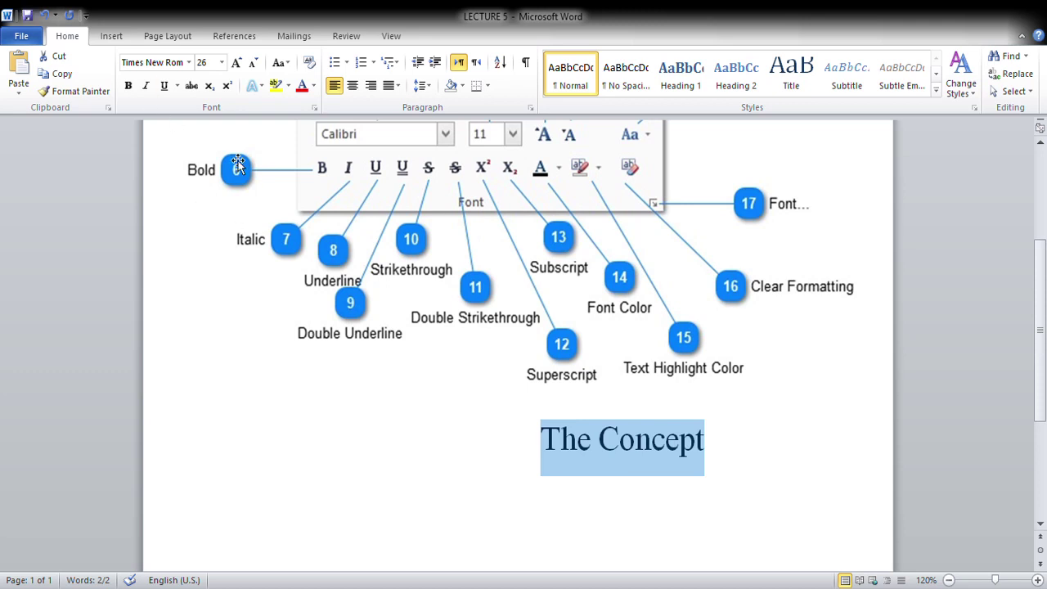
scroll(345, 274, "up", 1)
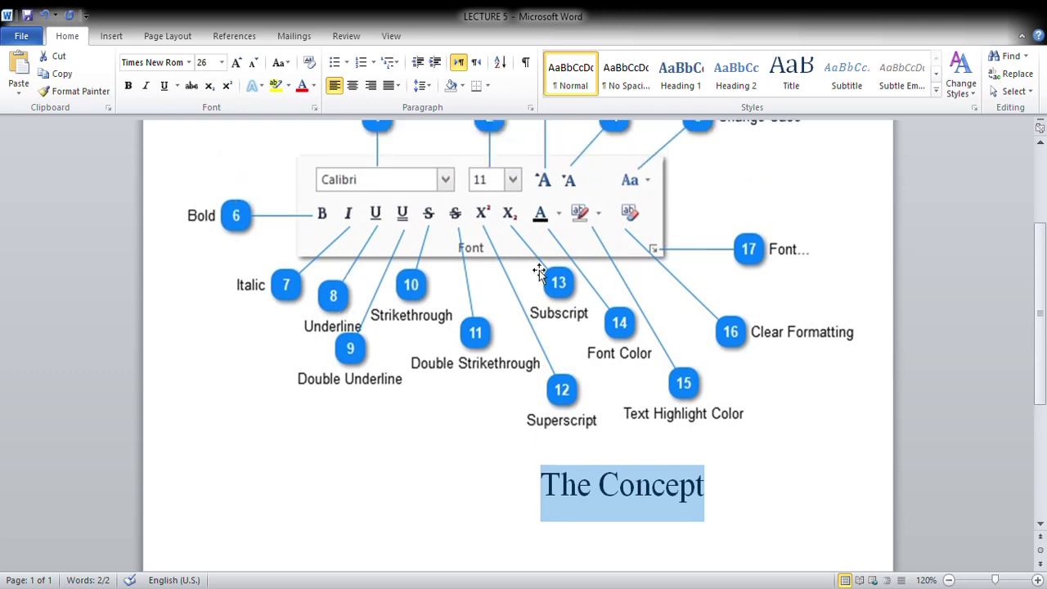
left_click(612, 299)
scroll(727, 326, "up", 2)
scroll(797, 237, "up", 2)
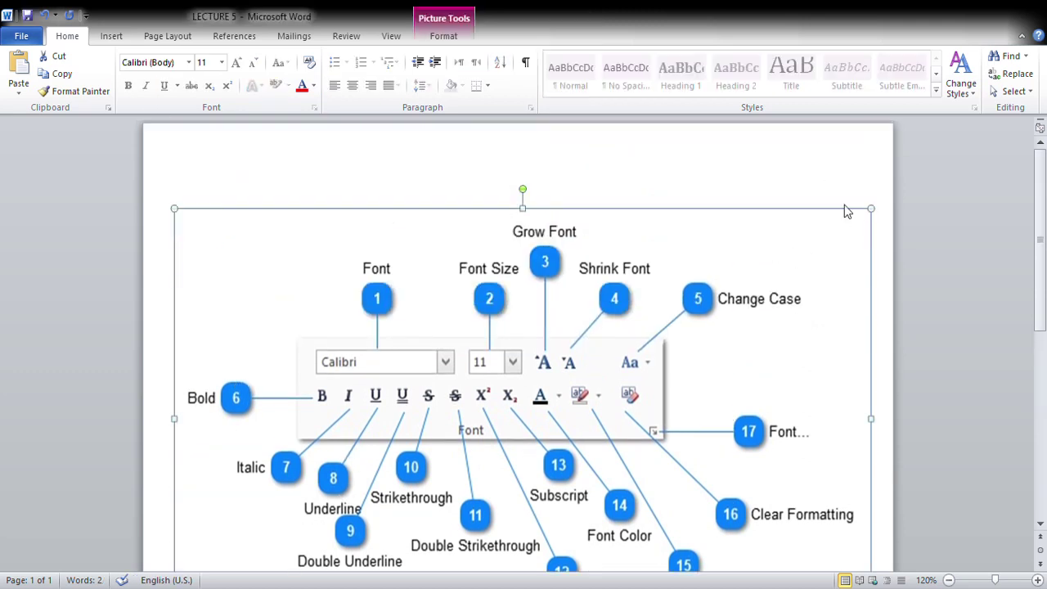
- Shrink the diagram and center it above the heading, then select 'The Concept'
left_click_drag(871, 209, 777, 269)
scroll(777, 280, "down", 6)
scroll(649, 281, "up", 2)
scroll(649, 281, "up", 1)
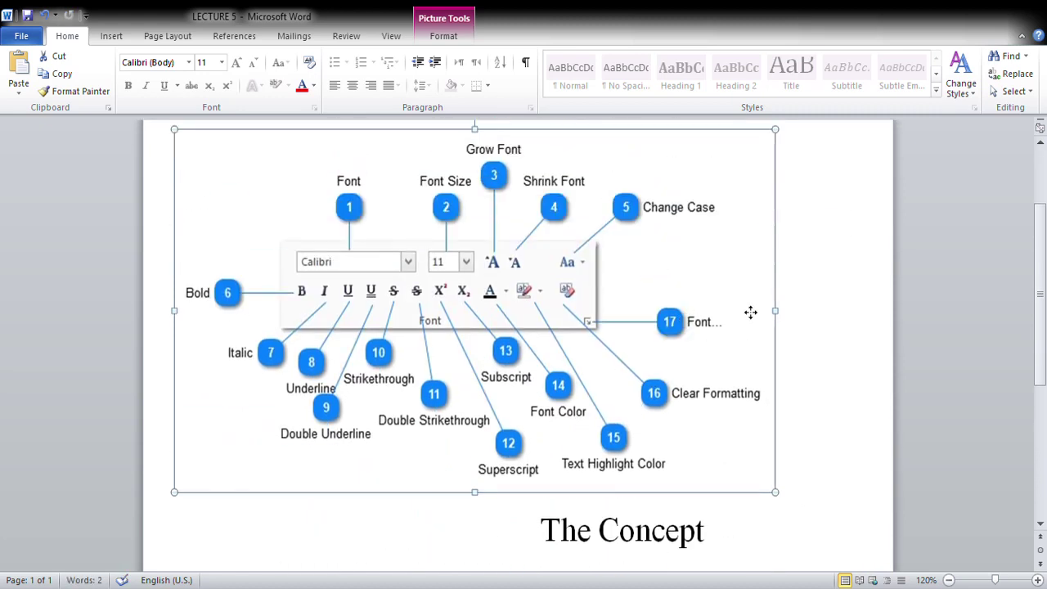
left_click_drag(742, 313, 835, 390)
left_click(892, 431)
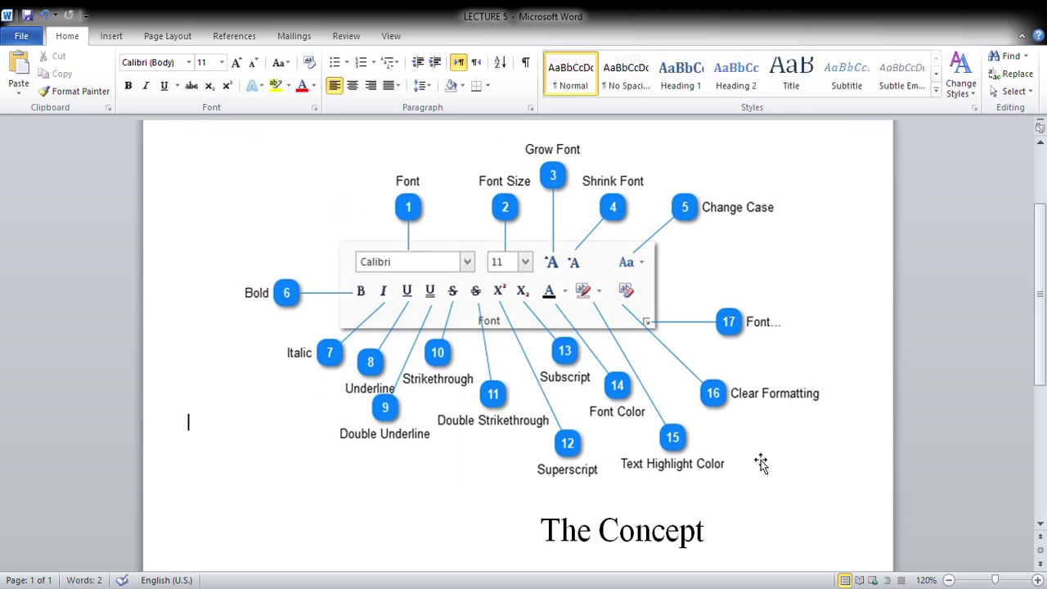
left_click_drag(742, 539, 532, 539)
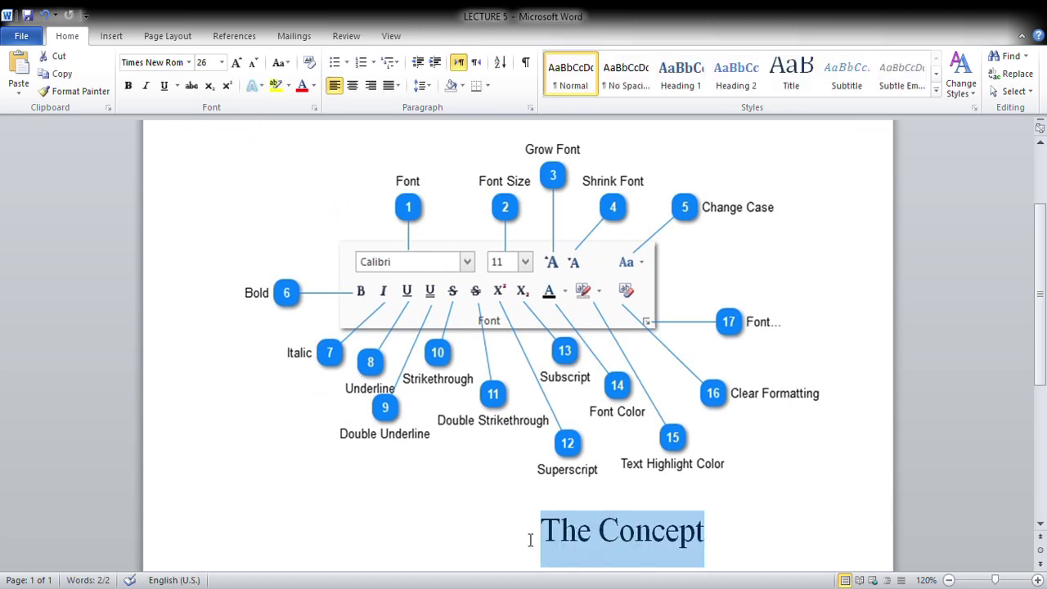
left_click(128, 87)
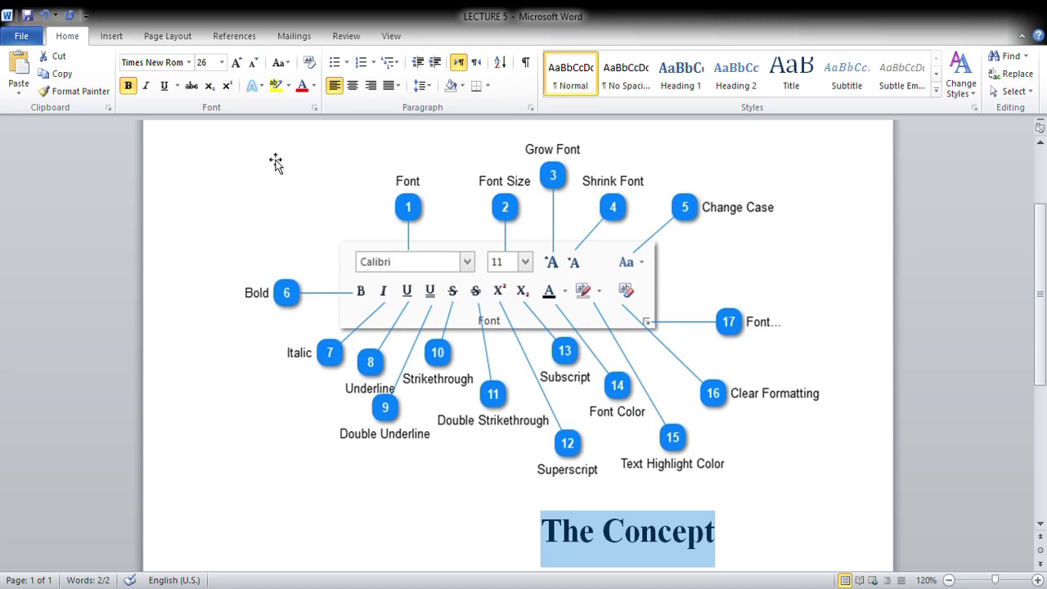
left_click(129, 86)
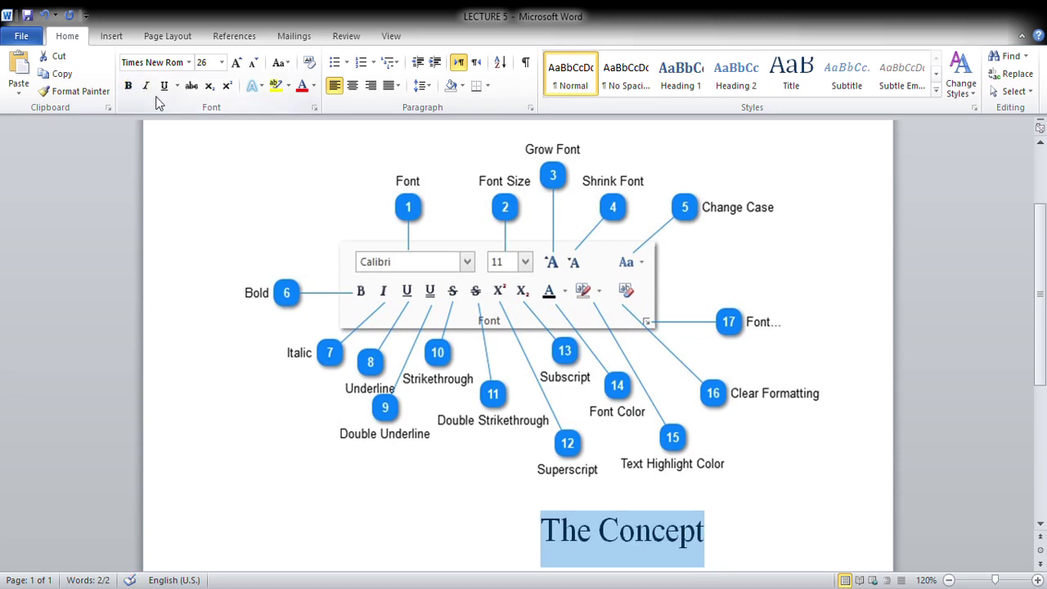
left_click(147, 90)
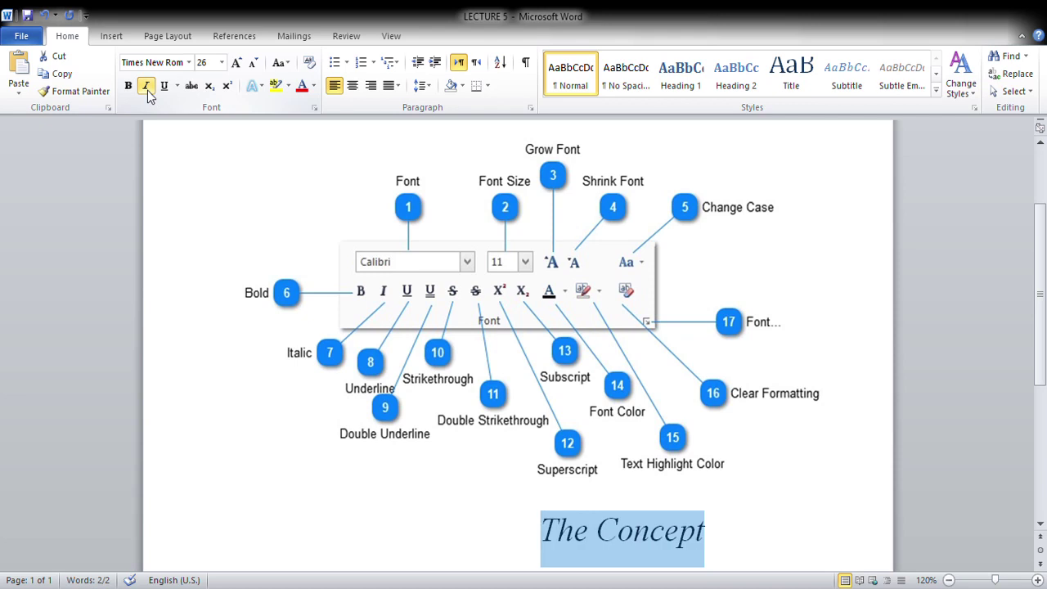
left_click(148, 91)
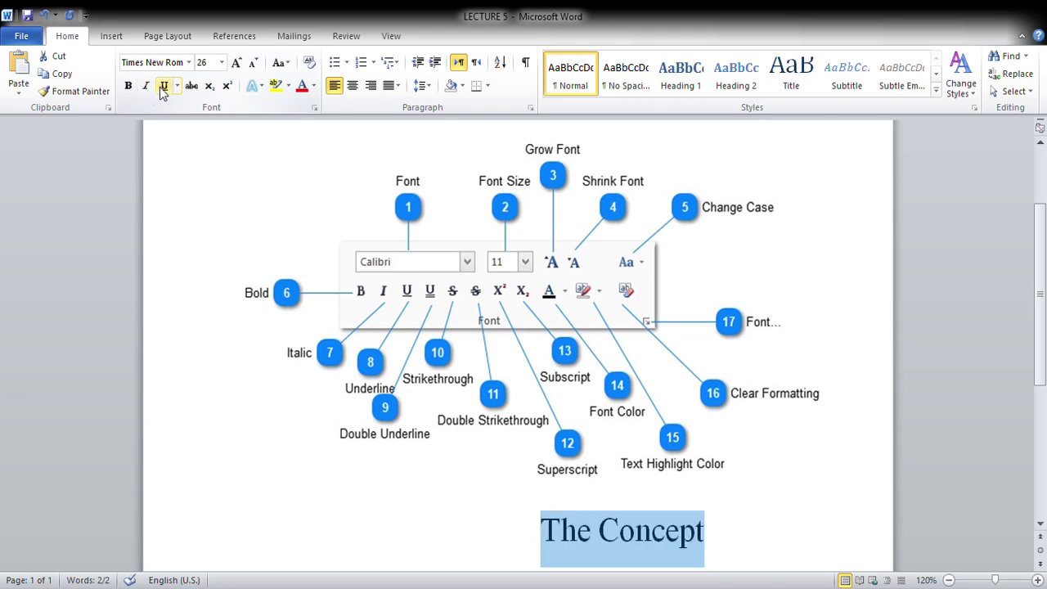
left_click(165, 87)
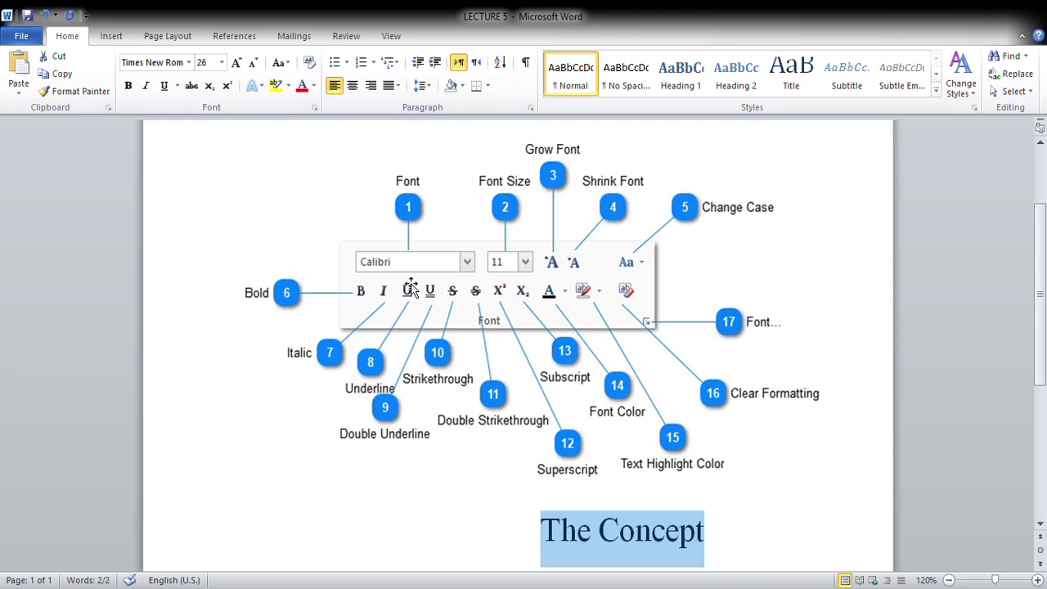
left_click(162, 88)
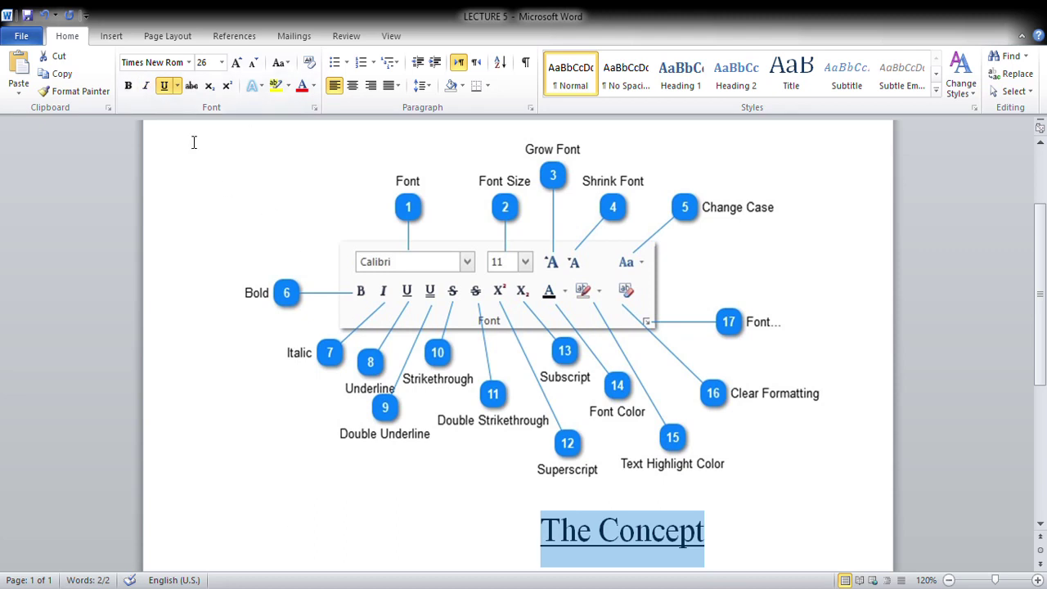
left_click(207, 180)
left_click(197, 136)
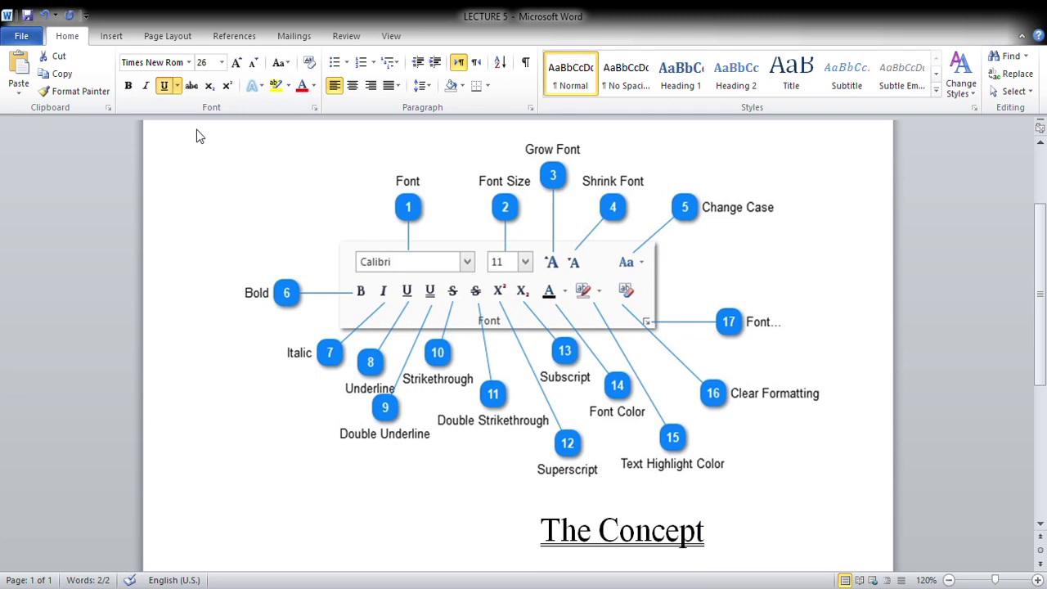
left_click(166, 85)
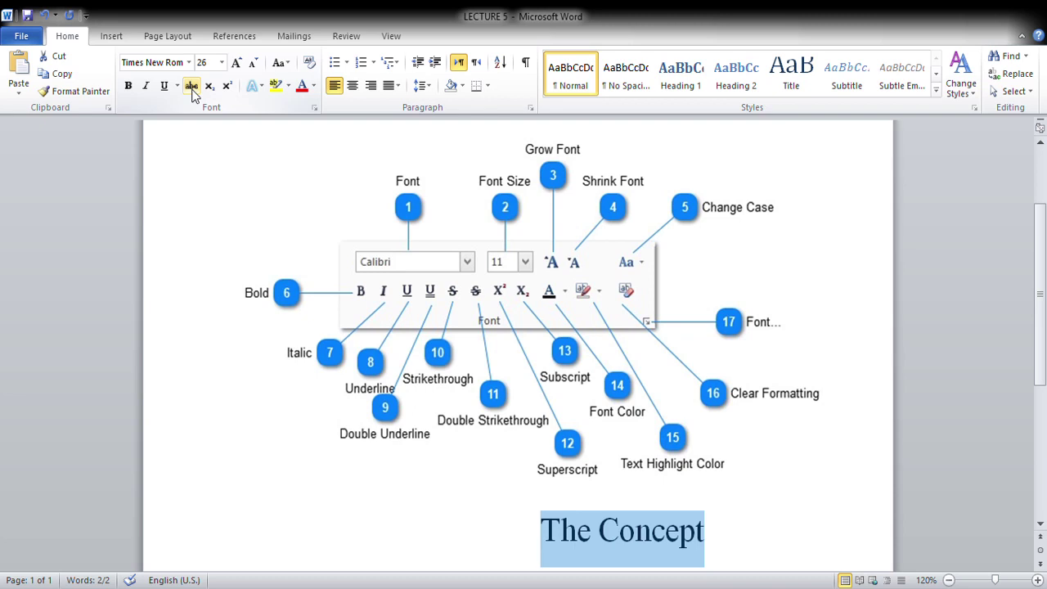
left_click(191, 86)
left_click(193, 90)
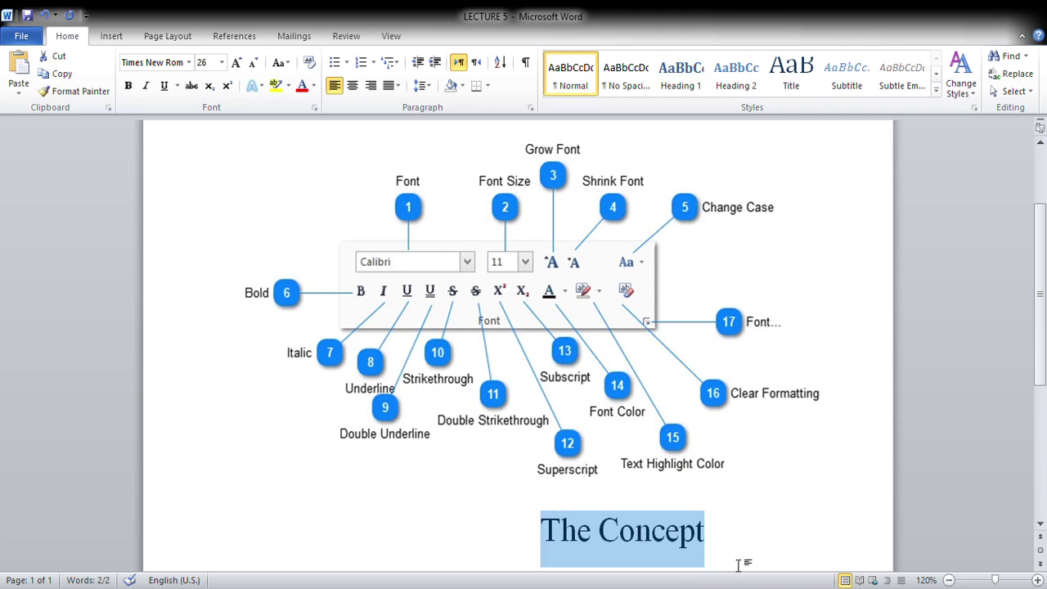
- Type 'H2O' to the left of the heading and select its 2
scroll(727, 545, "down", 3)
left_click(470, 360)
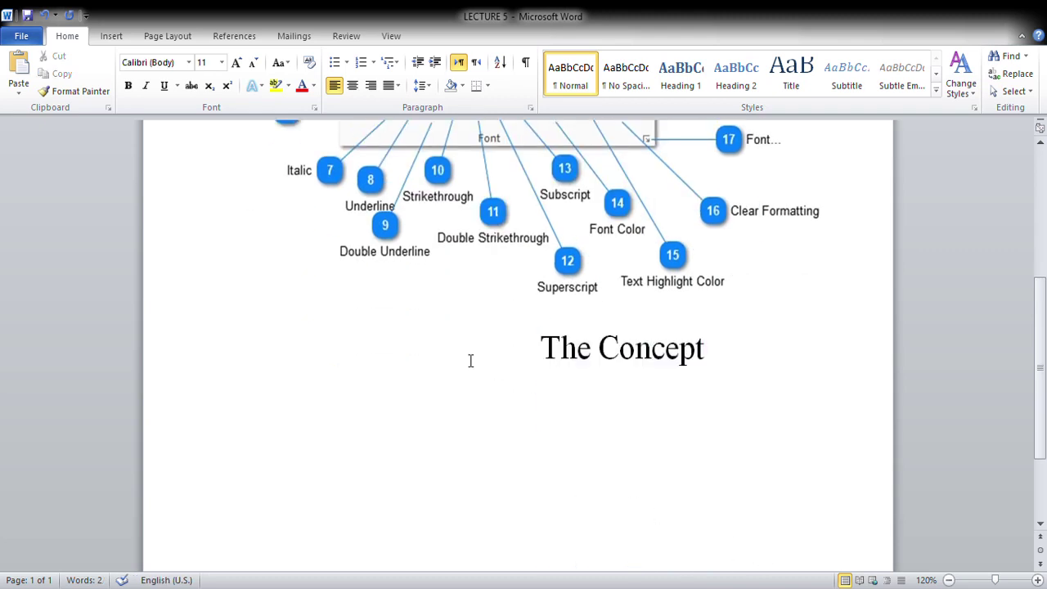
type("H2")
type("O")
left_click_drag(469, 356, 459, 357)
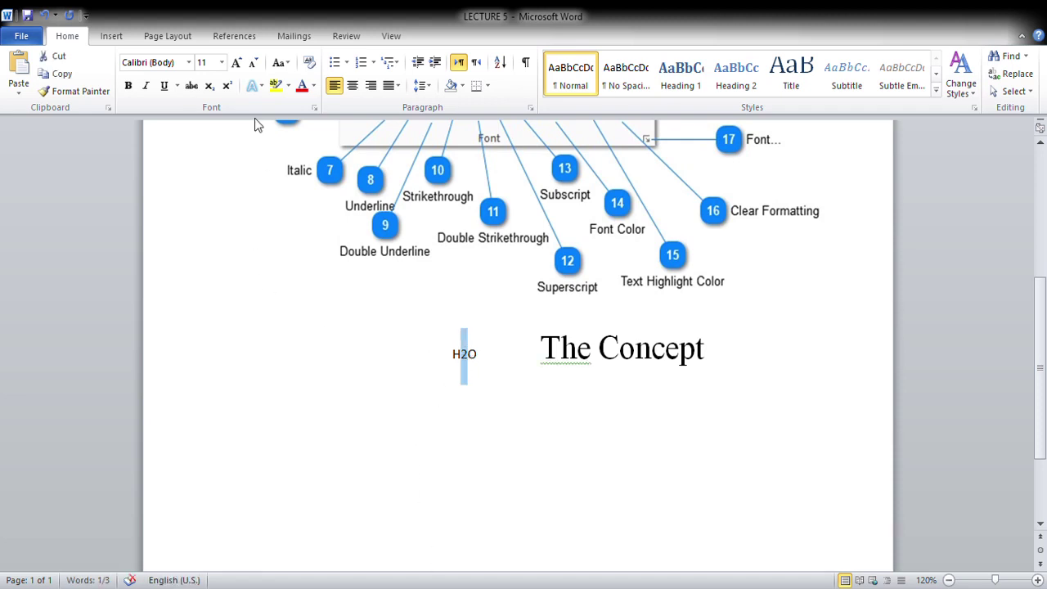
scroll(664, 397, "up", 1)
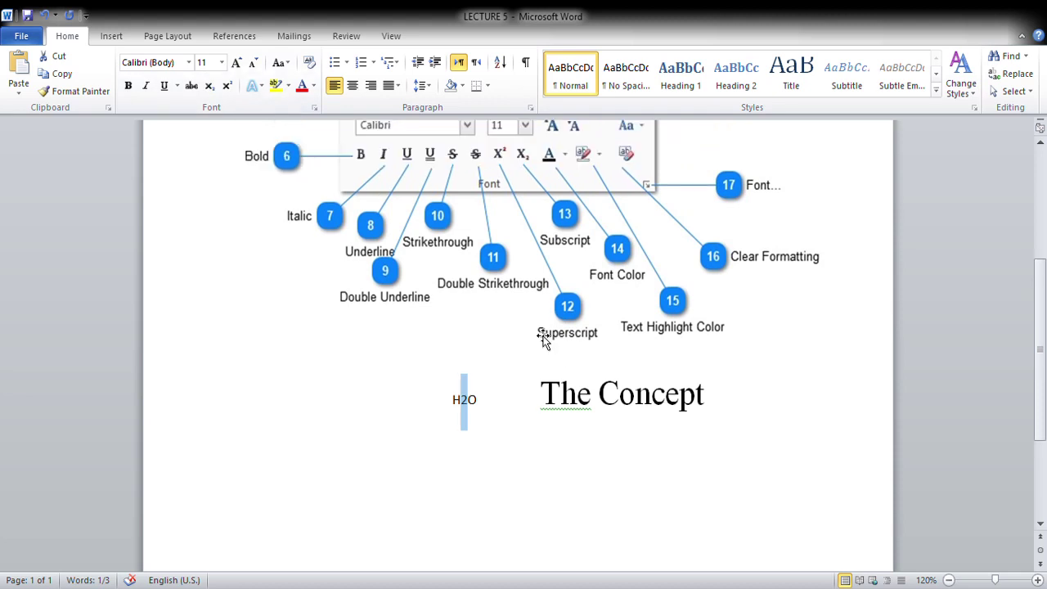
- Make the 2 in H2O a subscript and select the whole H2O
left_click(214, 93)
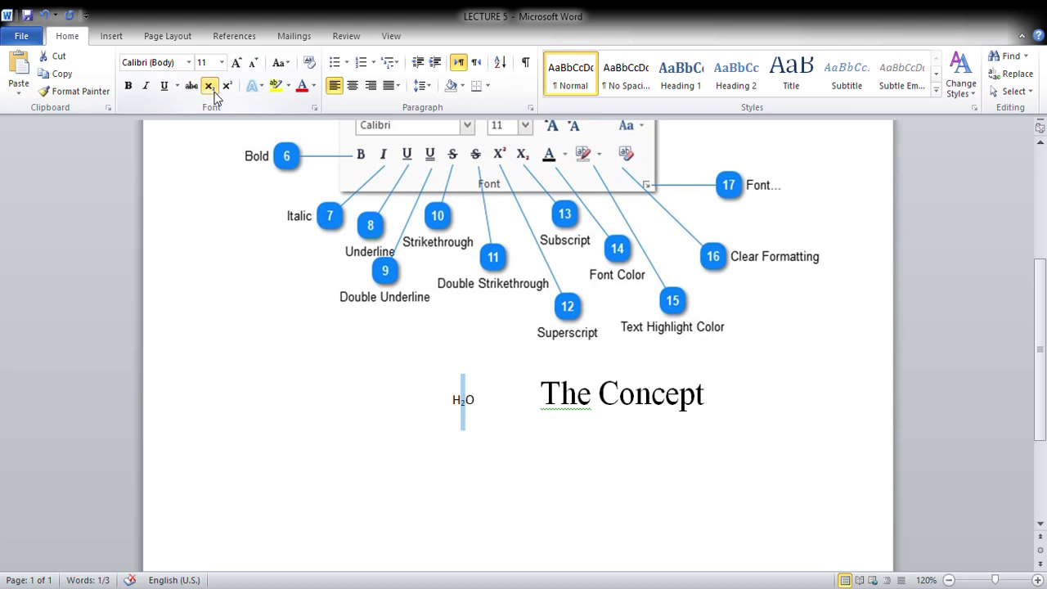
left_click(504, 476)
left_click_drag(510, 433, 455, 405)
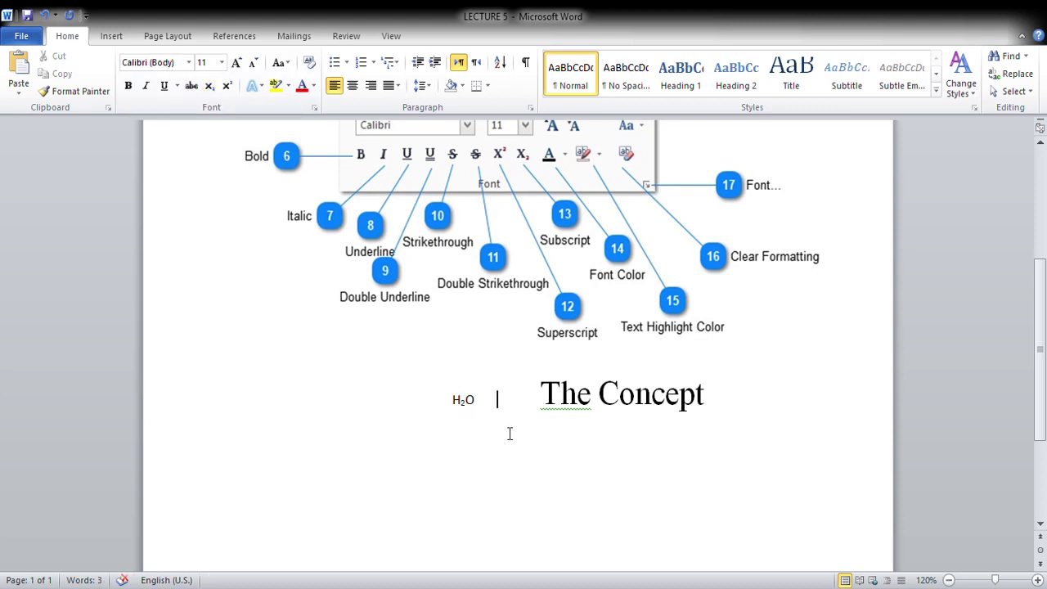
- Grow H2O three steps to 24 pt and leave the insertion point after it
left_click(234, 64)
left_click(234, 64)
left_click(234, 65)
left_click(234, 64)
left_click(233, 65)
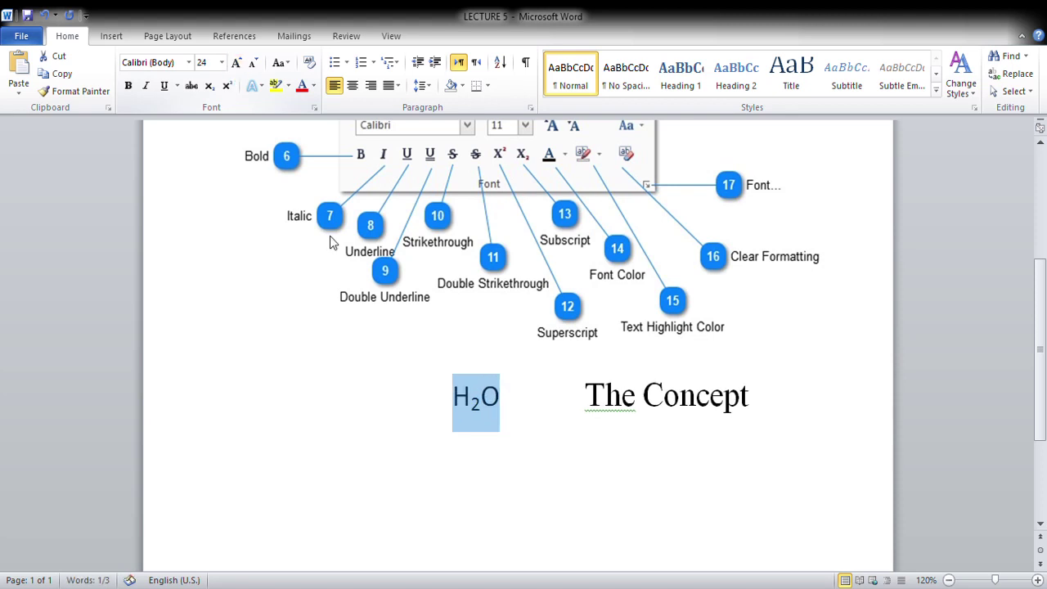
left_click(572, 485)
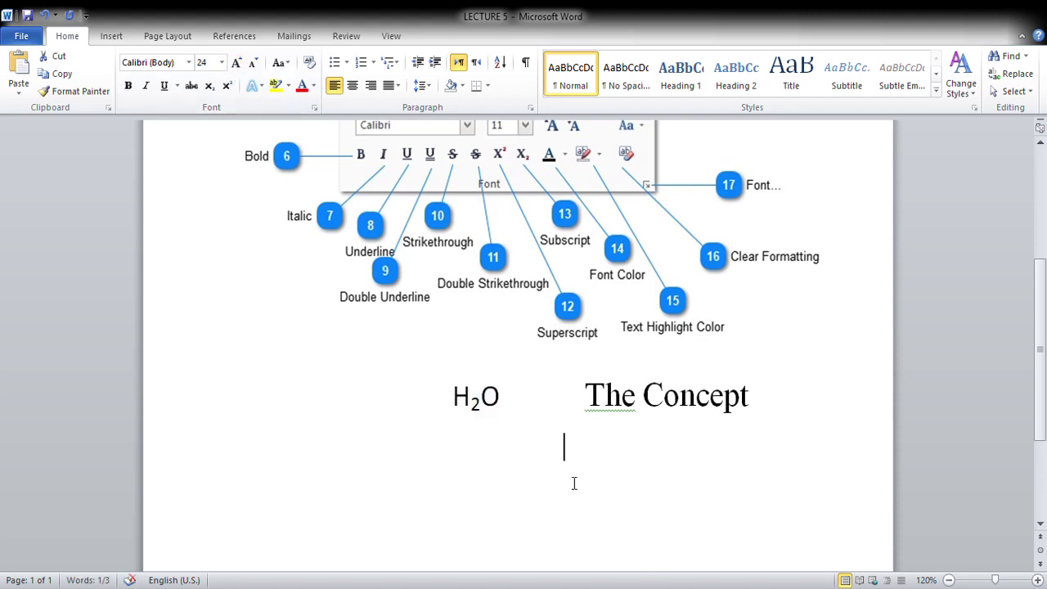
left_click(508, 422)
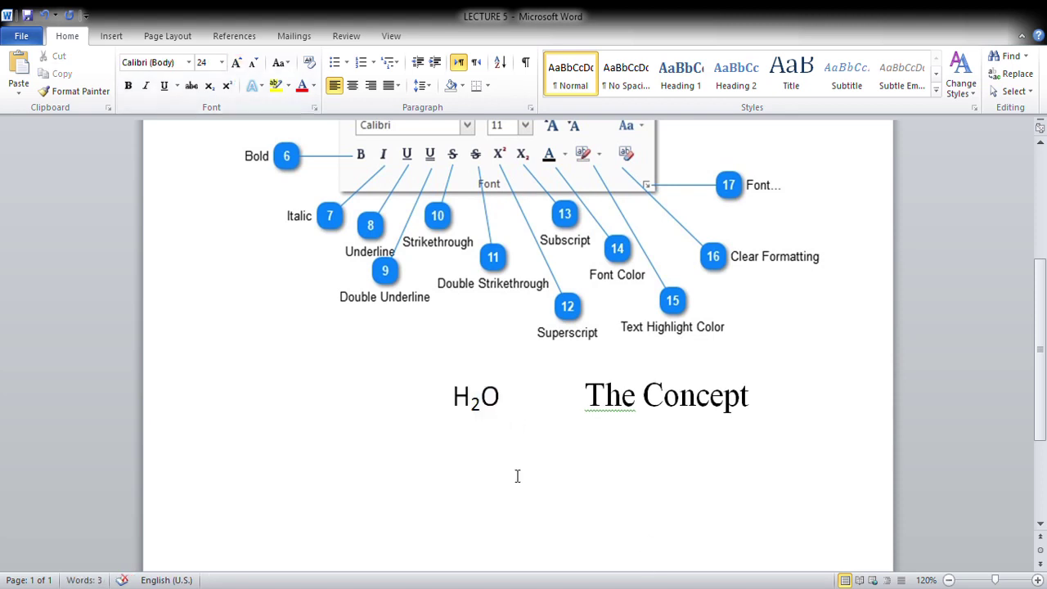
left_click(519, 494)
left_click(503, 409)
left_click_drag(453, 400, 510, 415)
left_click(505, 386)
- Type a 4 after H₂O and make it superscript so it reads H₂O⁴
type("4")
left_click_drag(517, 398, 499, 398)
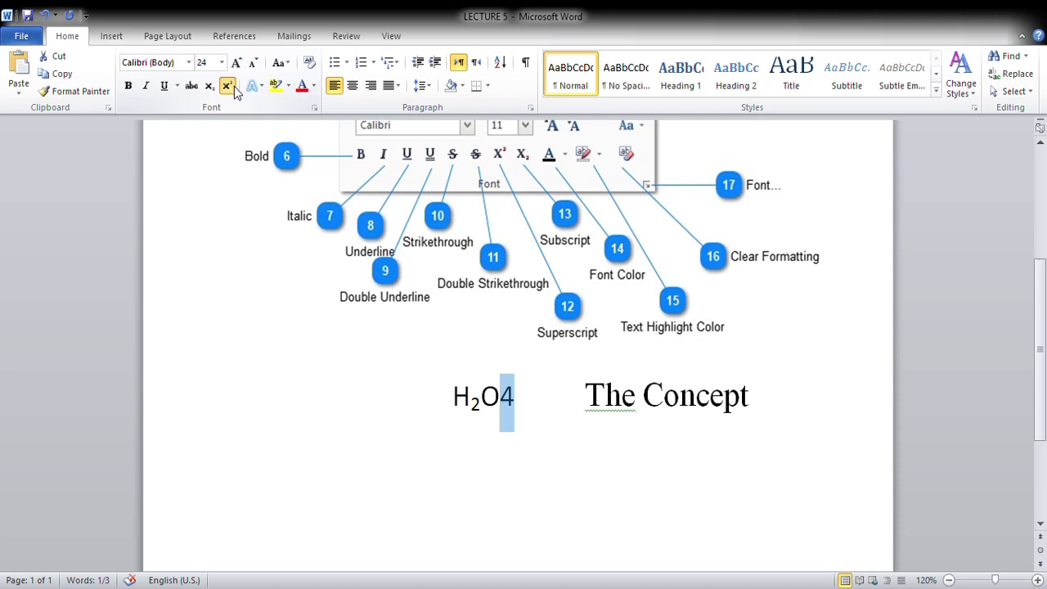
left_click(228, 86)
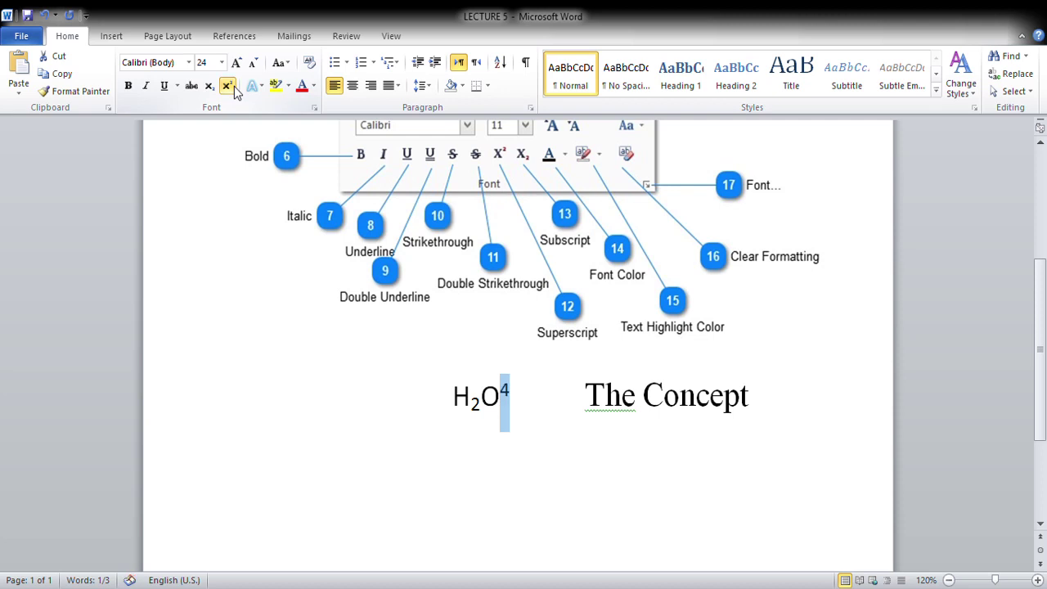
left_click(508, 422)
left_click(525, 420)
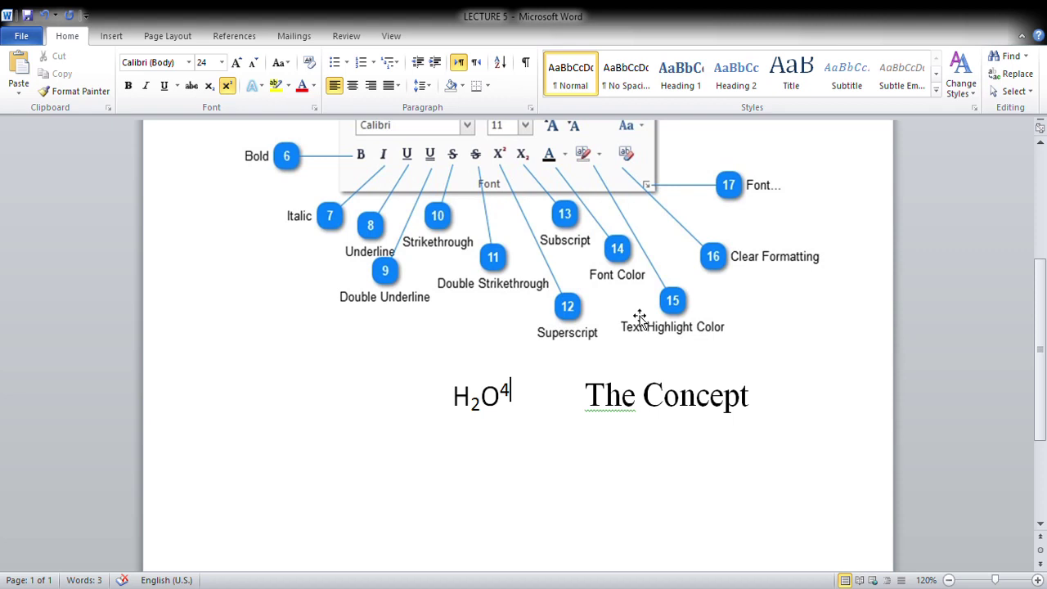
- Review the layout, briefly selecting the diagram picture, then drag-select along the heading line
scroll(639, 319, "up", 2)
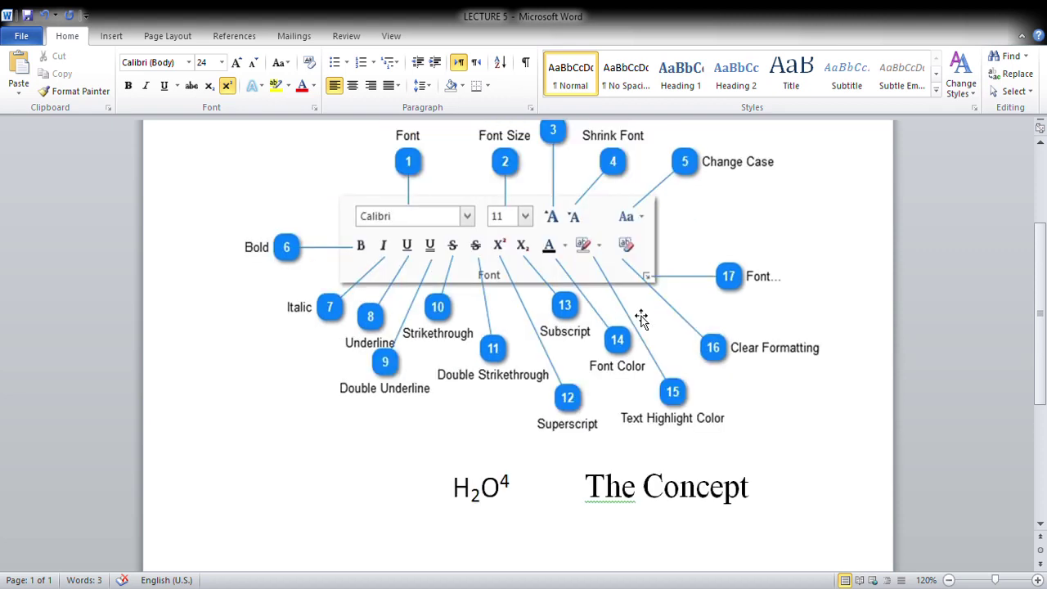
scroll(678, 363, "up", 1)
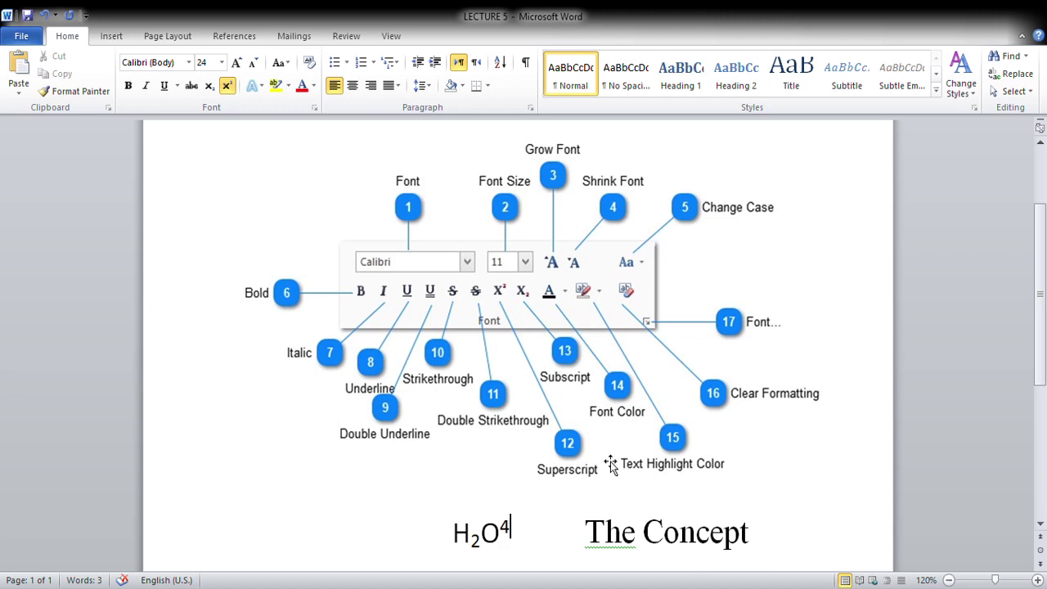
scroll(705, 521, "down", 3)
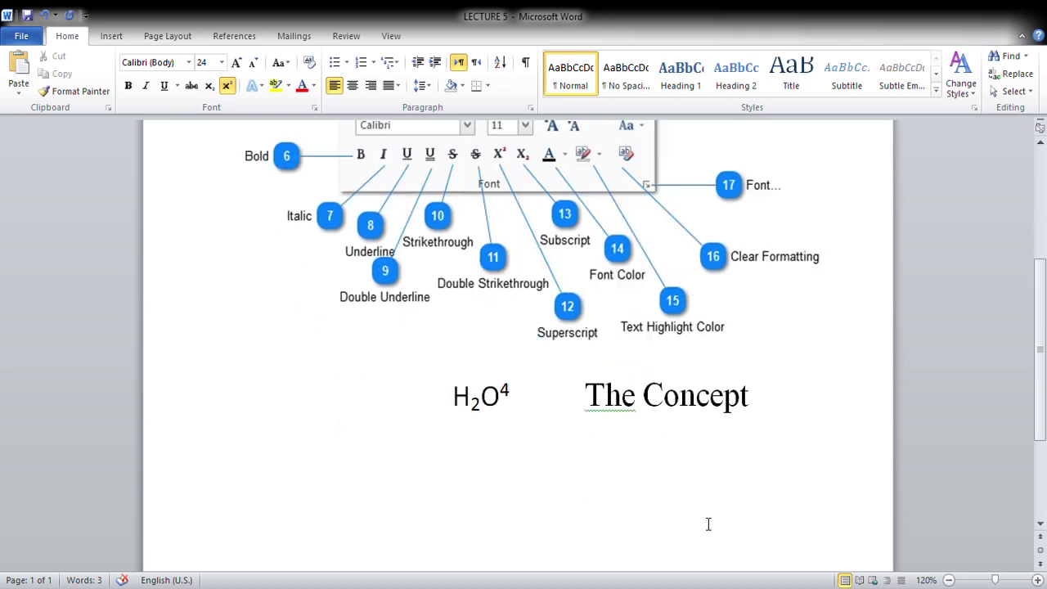
left_click(513, 458)
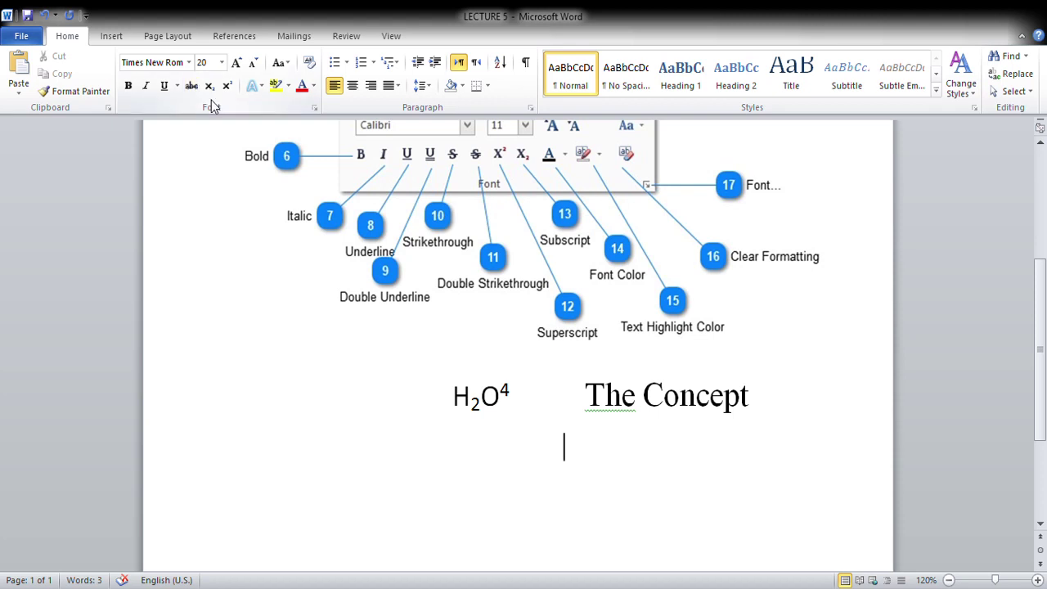
scroll(658, 368, "up", 1)
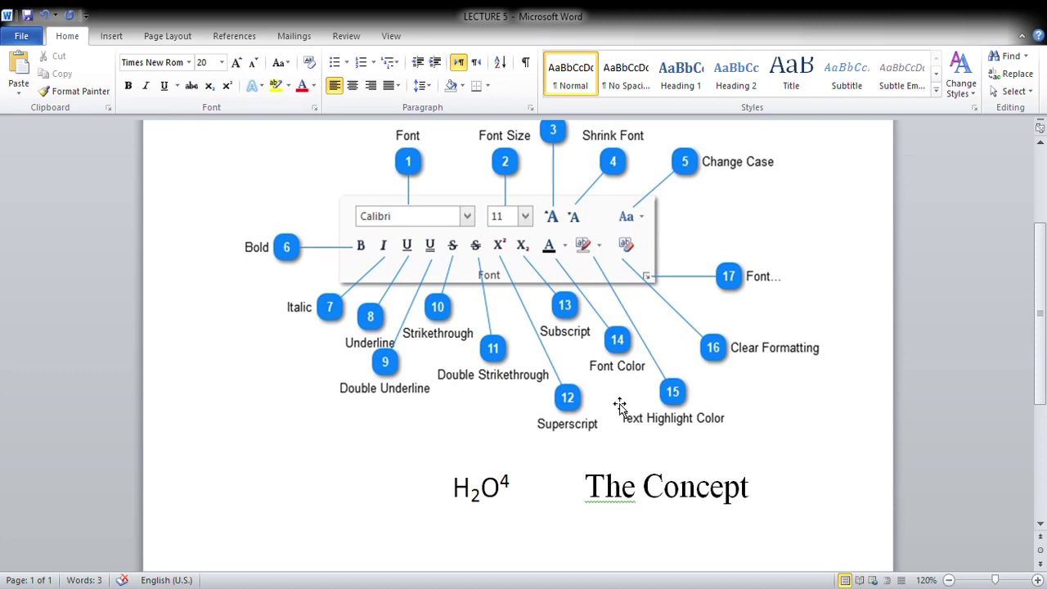
scroll(617, 415, "up", 1)
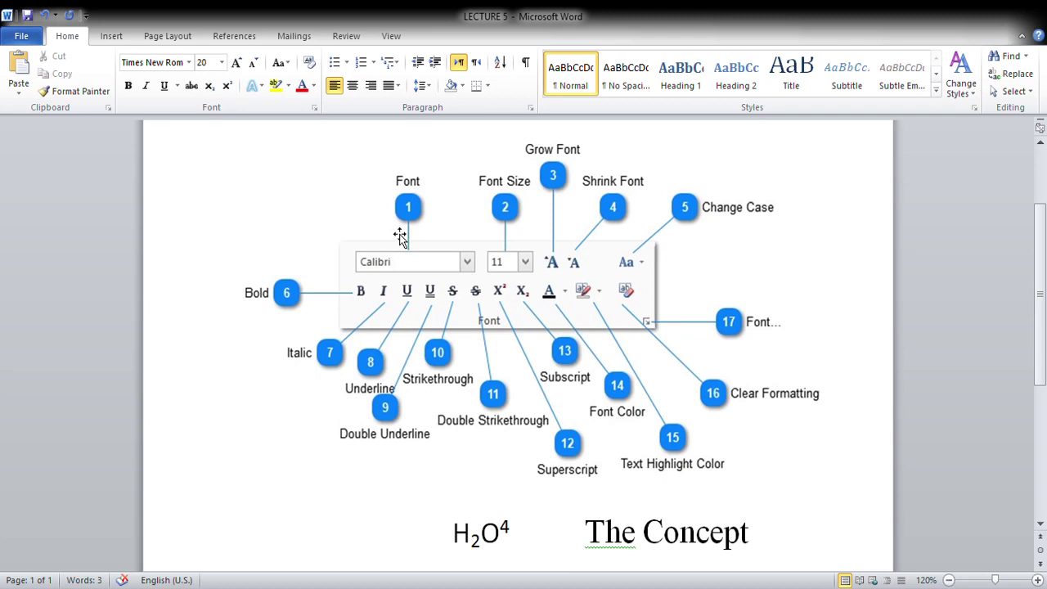
left_click(403, 161)
left_click(225, 161)
left_click(257, 183)
left_click(191, 171)
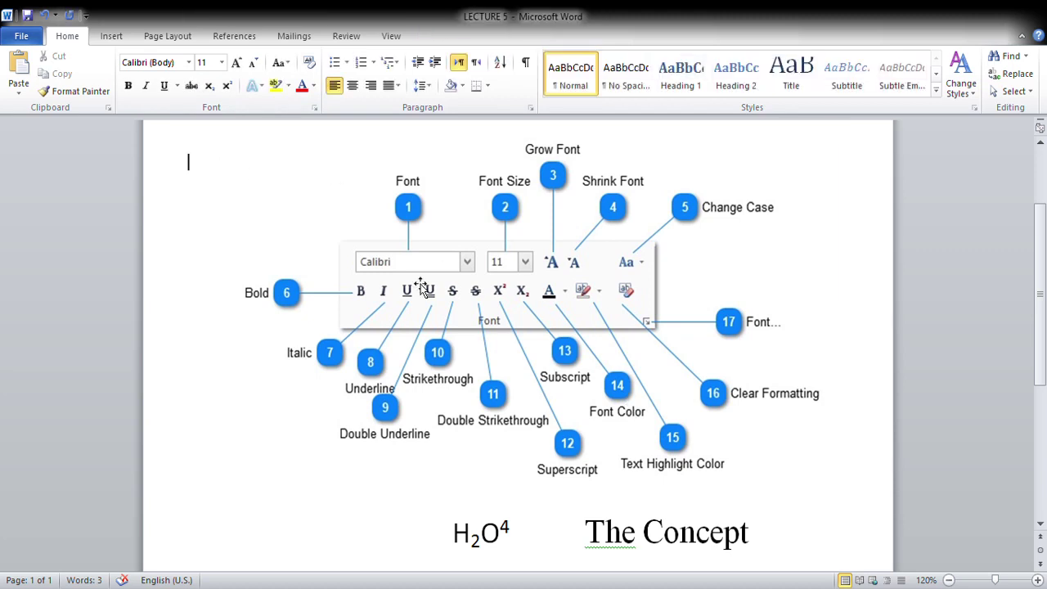
scroll(539, 517, "down", 3)
left_click_drag(759, 407, 577, 415)
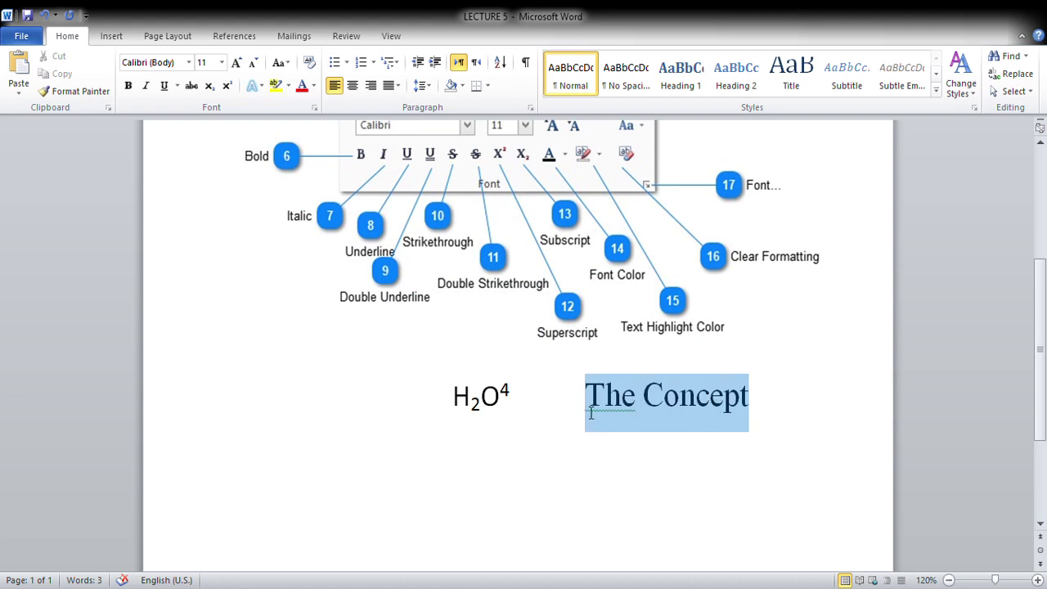
- Turn 'The Concept' dark blue and apply the Britannic Bold font, which enlarges it to 72 pt
left_click(301, 87)
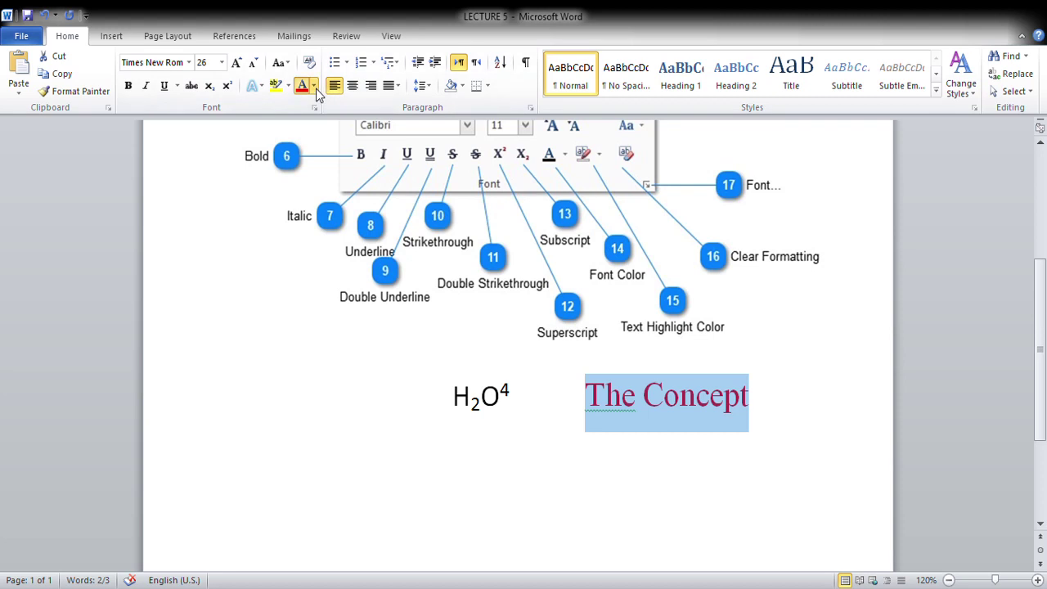
left_click(345, 193)
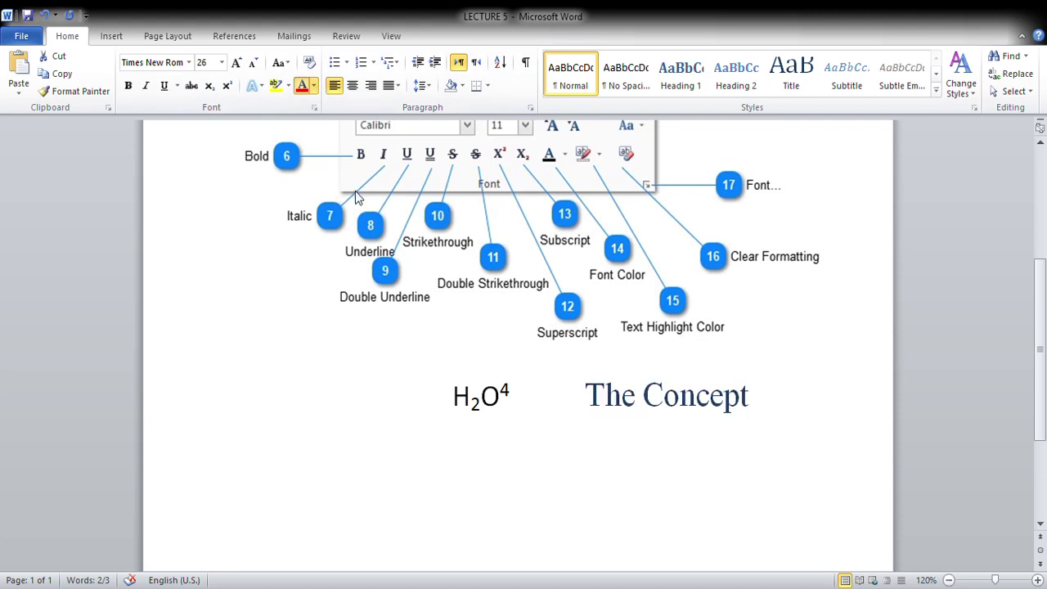
left_click(190, 64)
type("Britannic Bold")
key("Return")
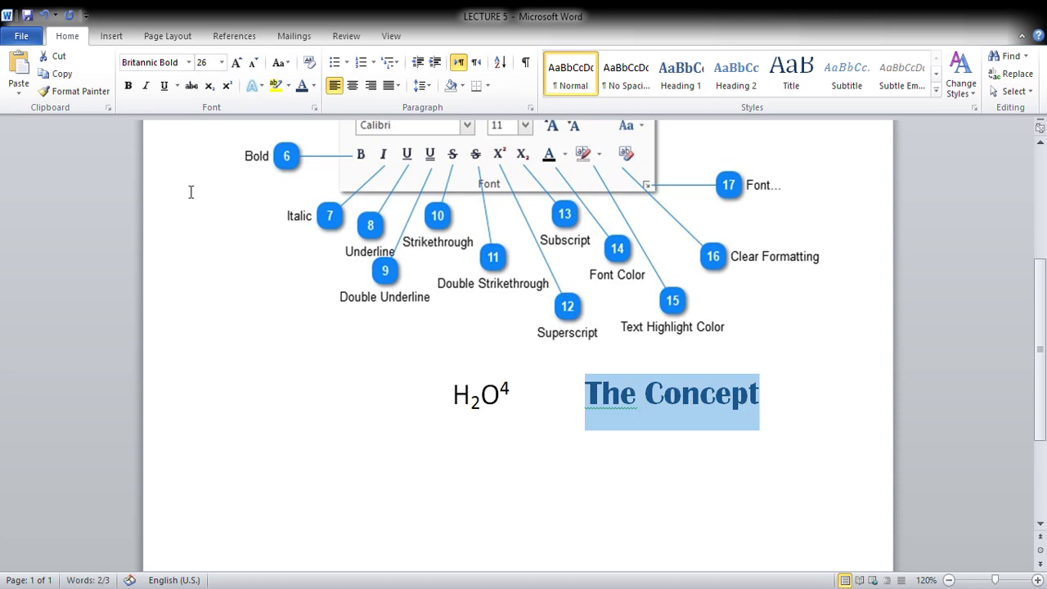
left_click(355, 221)
- Grow the heading to size 72 and delete the H2O4 text before it
left_click(236, 64)
left_click(236, 63)
left_click(236, 64)
left_click(236, 64)
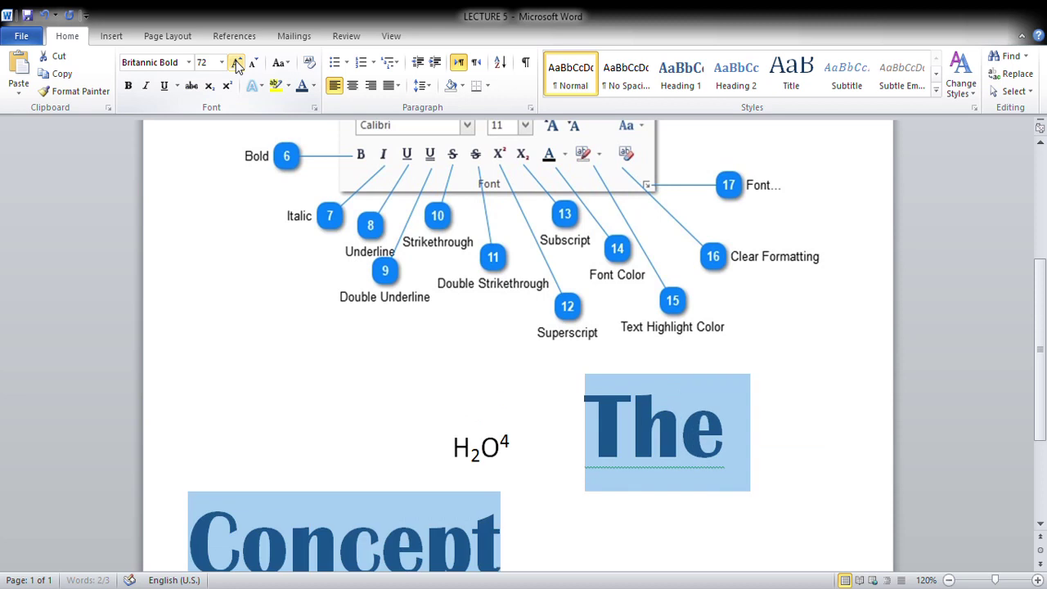
left_click_drag(583, 293, 193, 294)
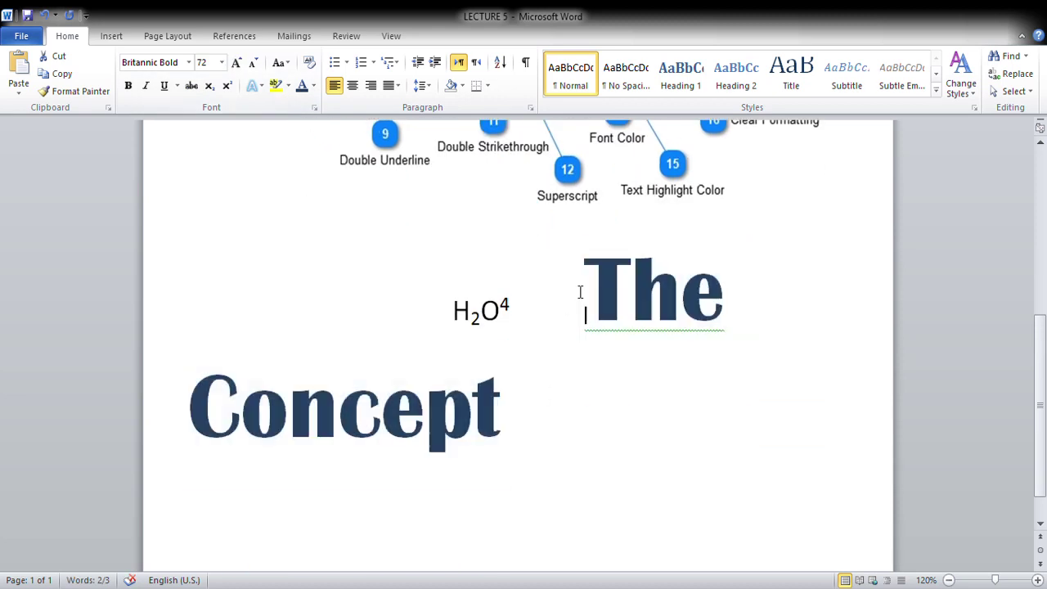
key("Delete")
- Centre 'The Concept' and give it a rainbow gradient font colour
left_click(352, 85)
left_click_drag(759, 315, 305, 298)
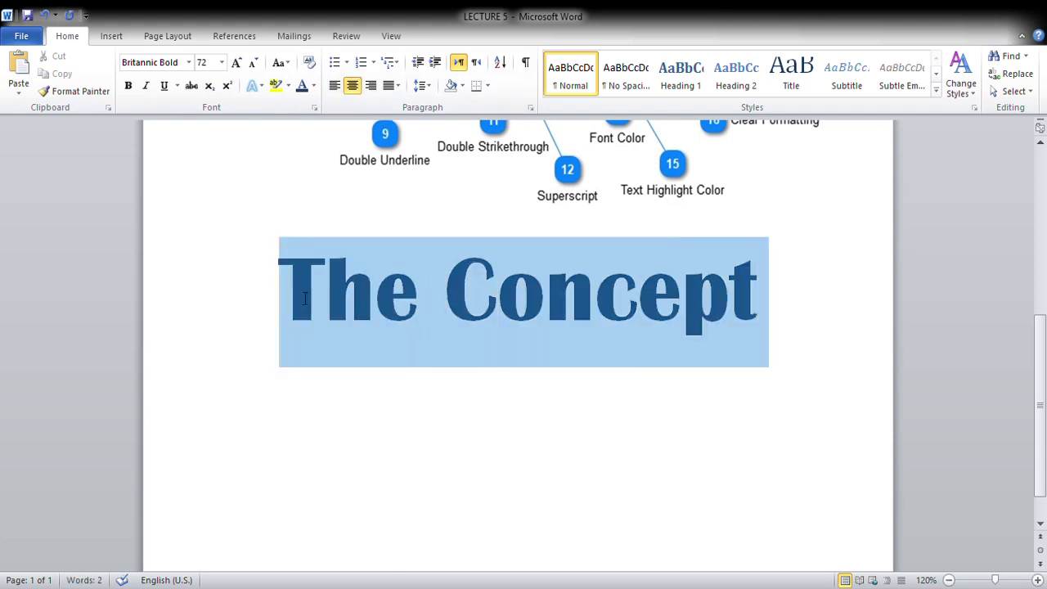
left_click(302, 86)
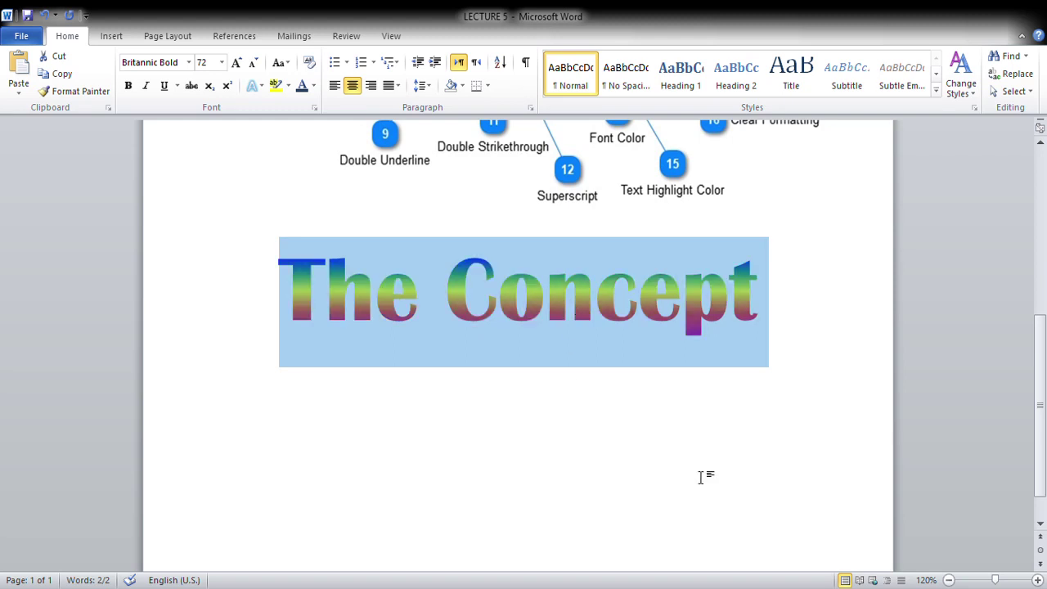
left_click(660, 456)
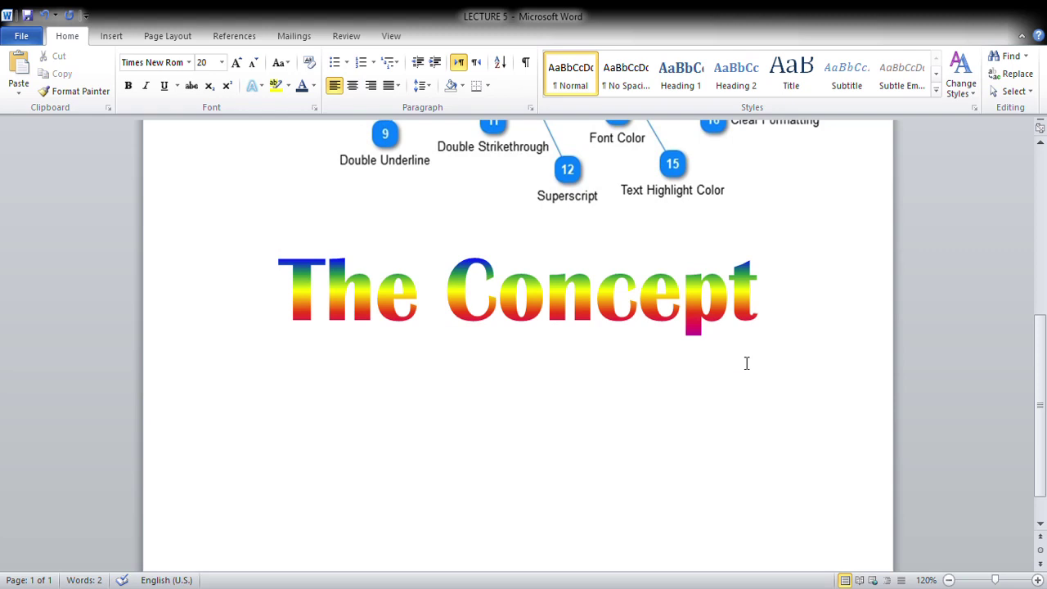
left_click(777, 307)
scroll(796, 393, "up", 4)
scroll(823, 448, "down", 1)
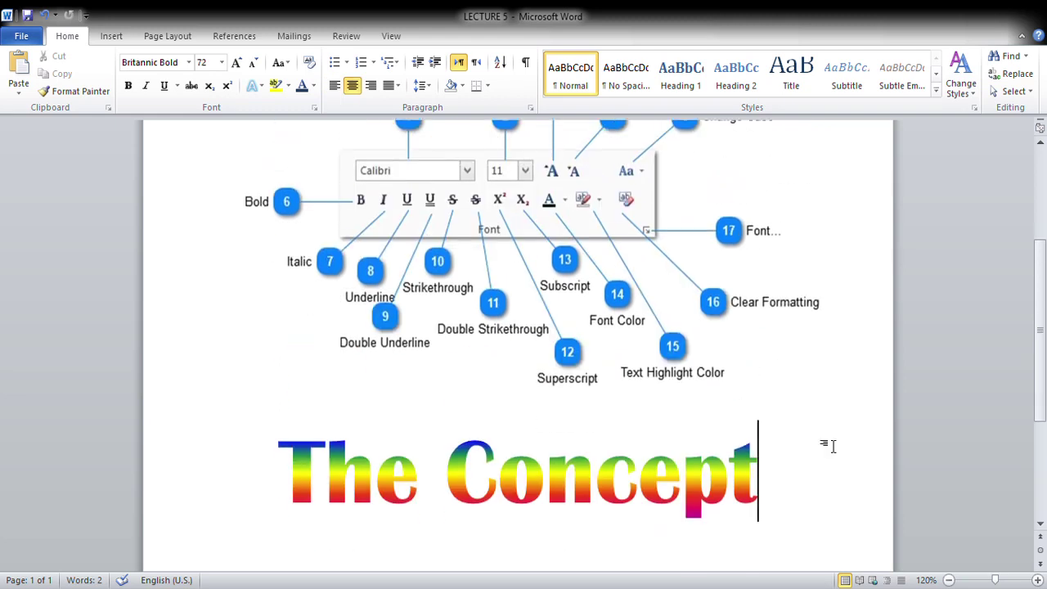
left_click(736, 425)
scroll(818, 458, "down", 3)
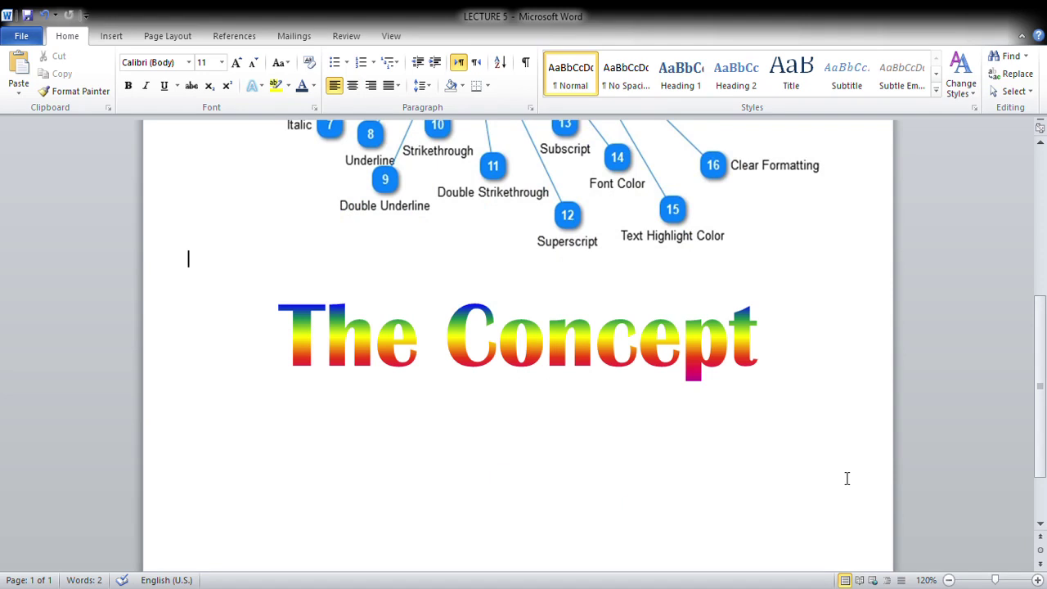
key("Down")
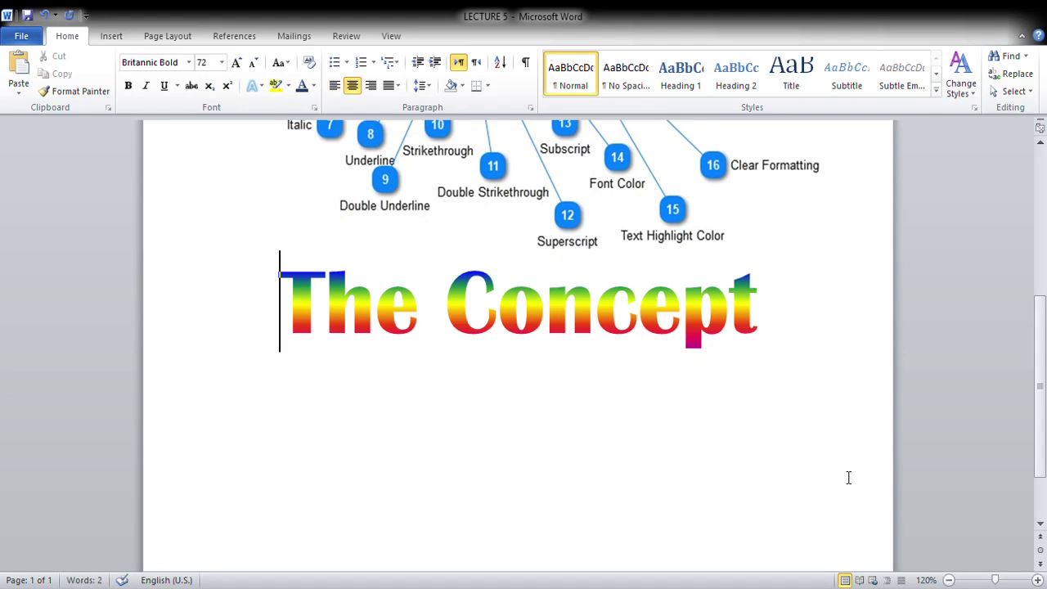
scroll(847, 479, "up", 4)
scroll(849, 478, "up", 1)
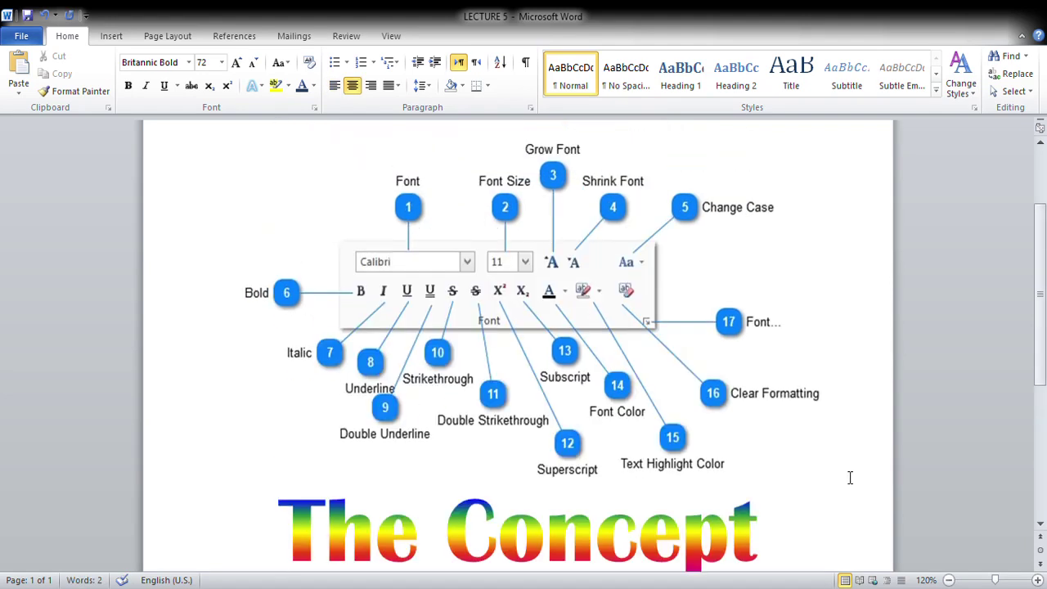
scroll(850, 477, "down", 1)
scroll(850, 477, "up", 1)
scroll(793, 524, "down", 1)
left_click_drag(794, 523, 300, 495)
left_click(801, 504)
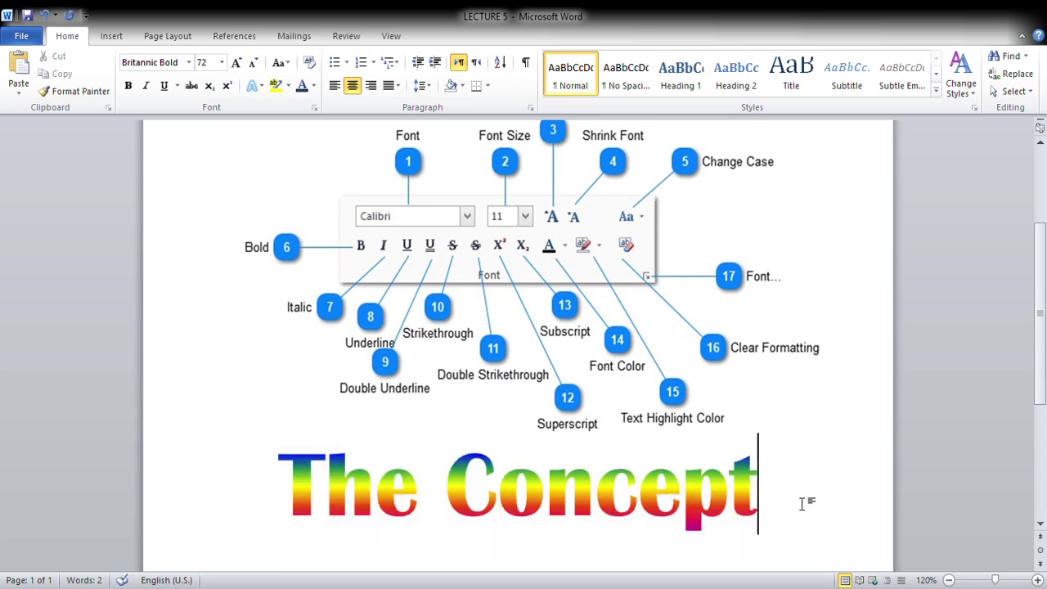
scroll(801, 504, "up", 1)
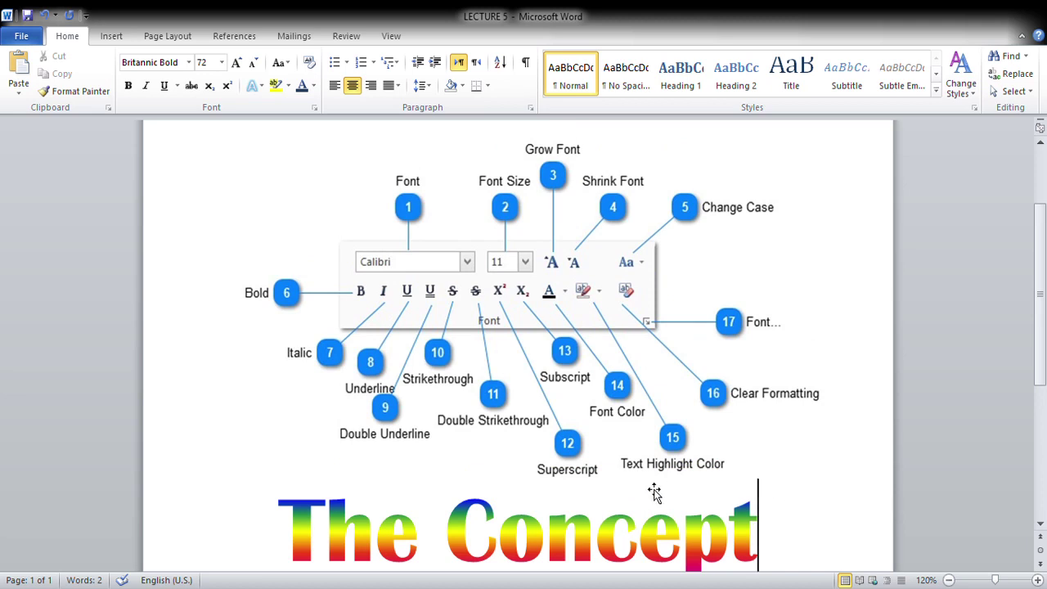
scroll(788, 505, "down", 1)
scroll(788, 506, "down", 2)
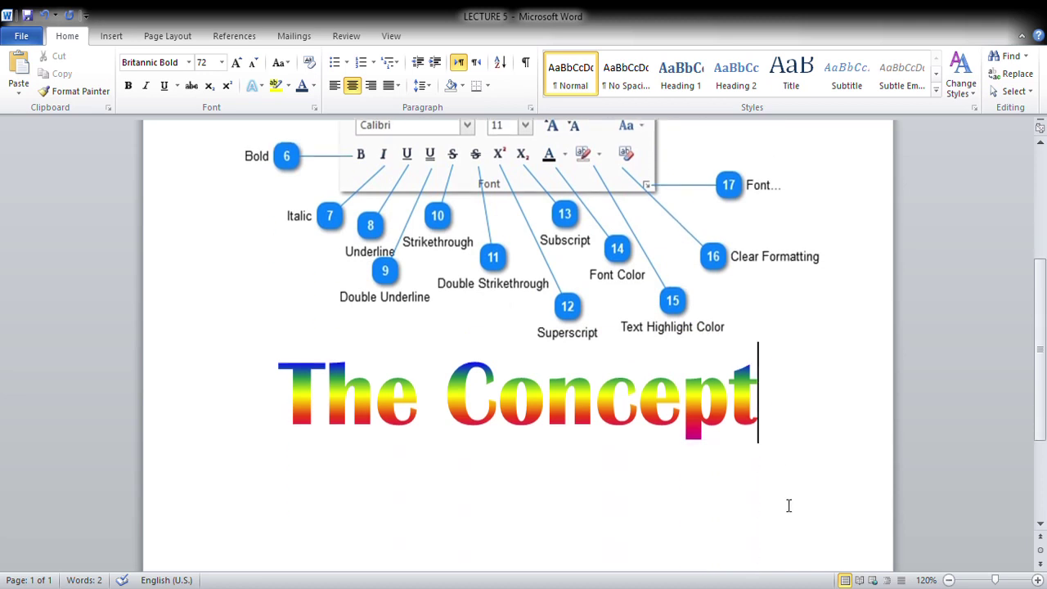
mouse_move(780, 411)
left_mouse_down()
mouse_move(507, 405)
mouse_move(299, 382)
mouse_move(438, 408)
mouse_move(752, 430)
left_mouse_up()
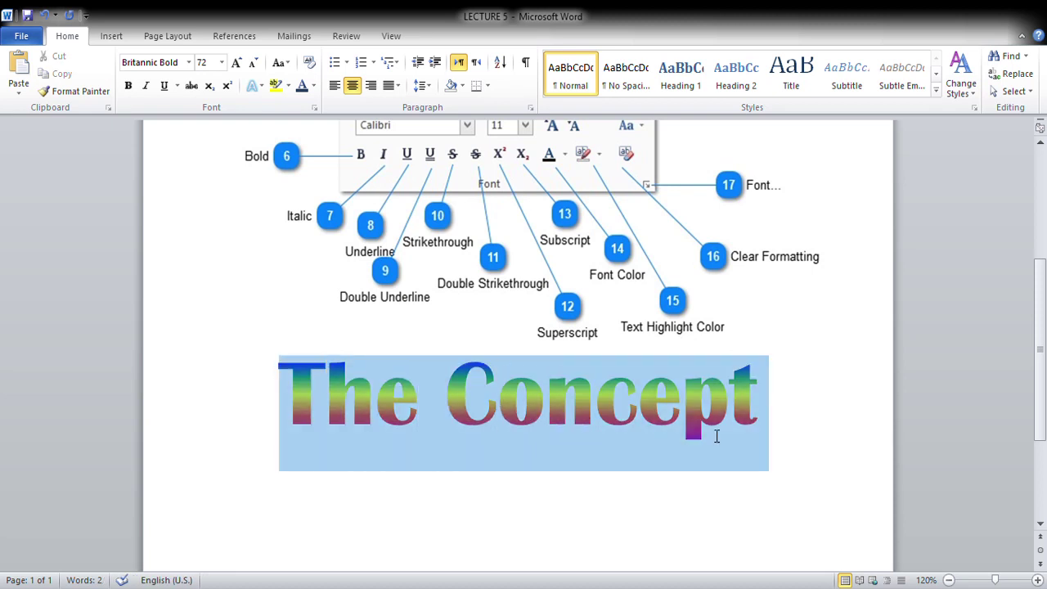
- Keep the heading centred and select the word Concept
left_click(789, 435)
key("ctrl+l")
key("ctrl+e")
left_click(497, 405)
left_click_drag(451, 403, 785, 439)
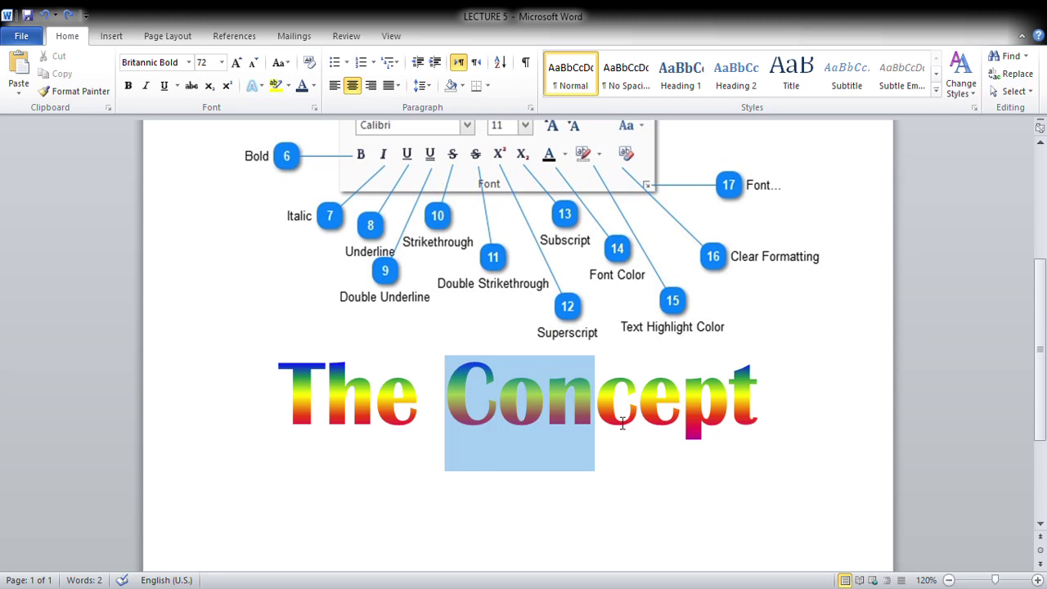
- Highlight Concept in yellow, then change its highlight to green
left_click(277, 88)
left_click(277, 87)
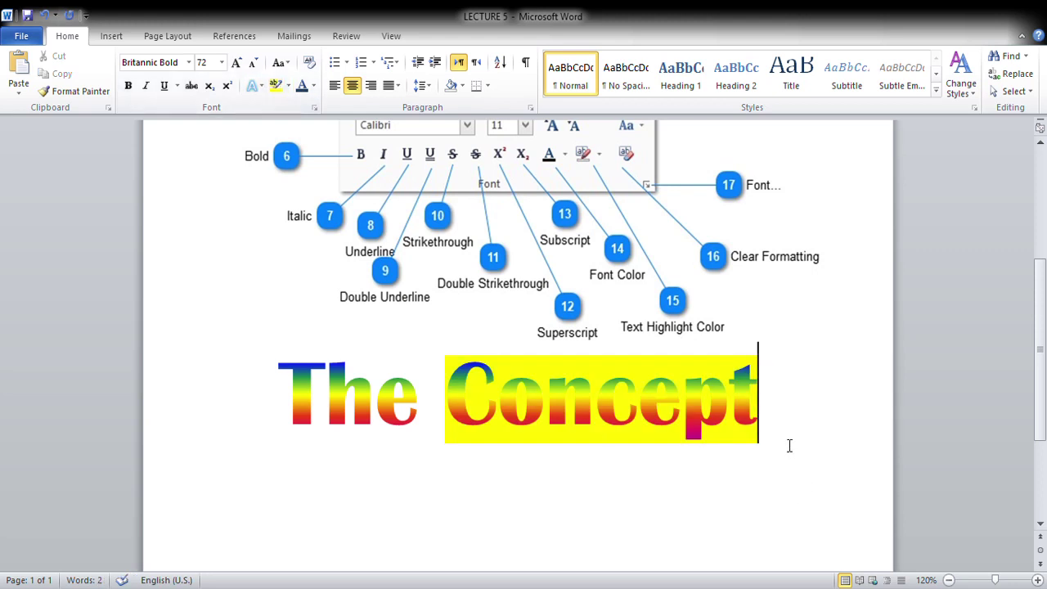
left_click_drag(790, 444, 458, 421)
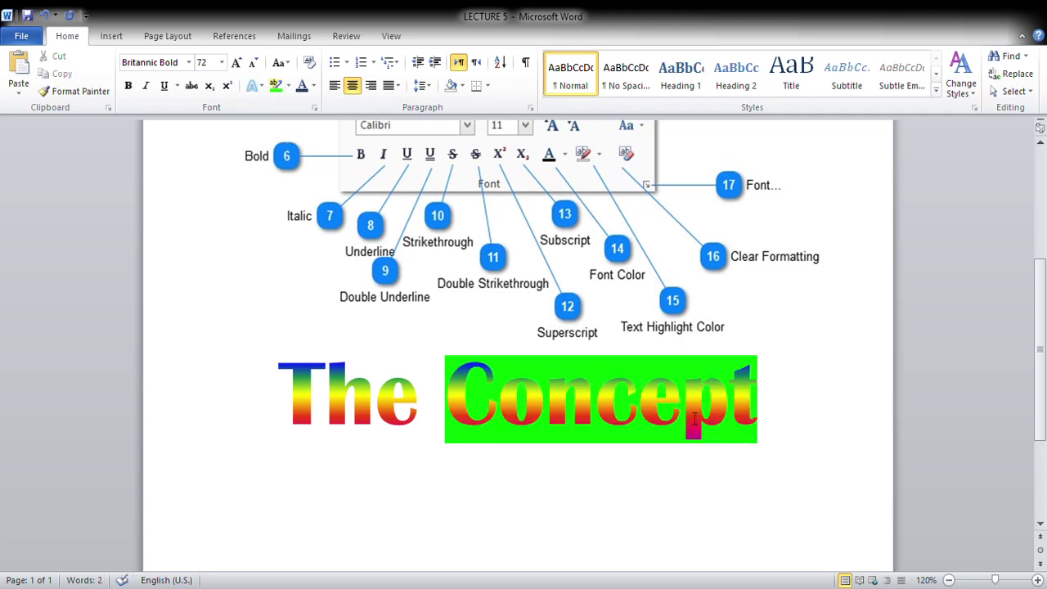
left_click_drag(783, 421, 542, 384)
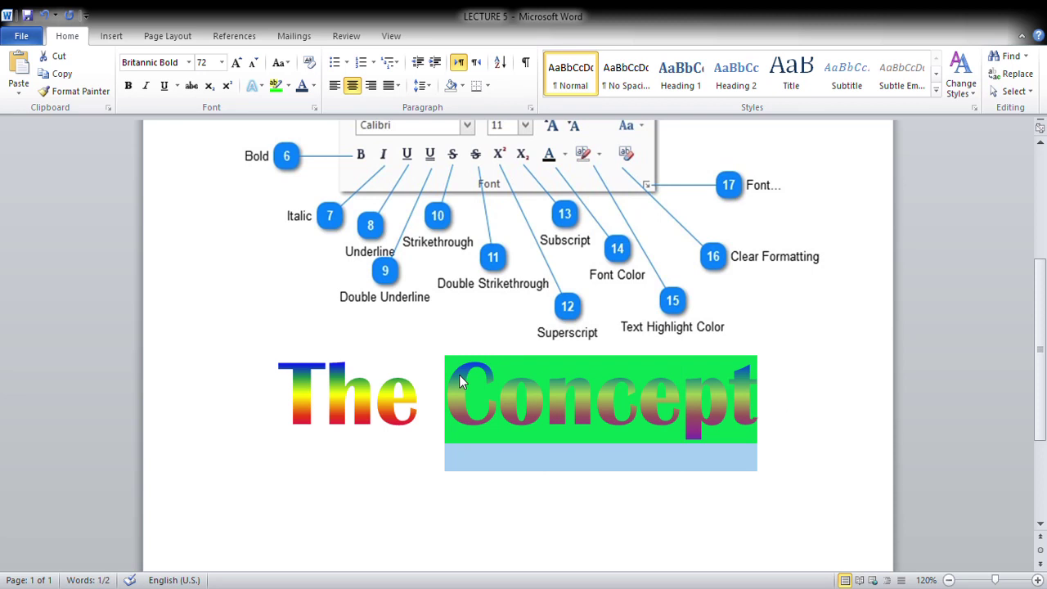
left_click(519, 527)
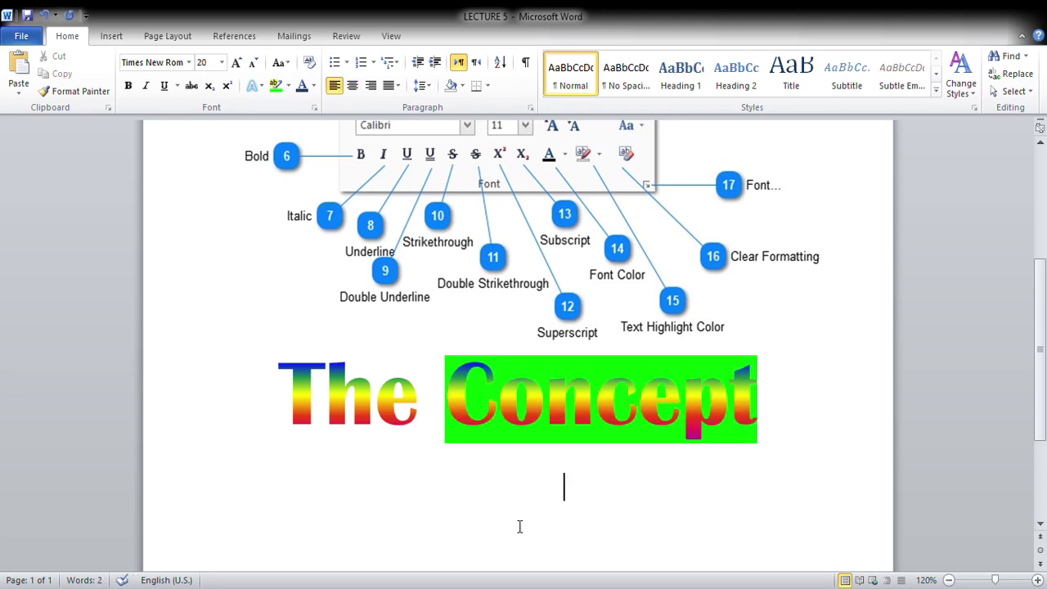
key("ctrl+z")
- Select the whole 'The Concept' line and apply Clear Formatting to it
left_click(519, 525)
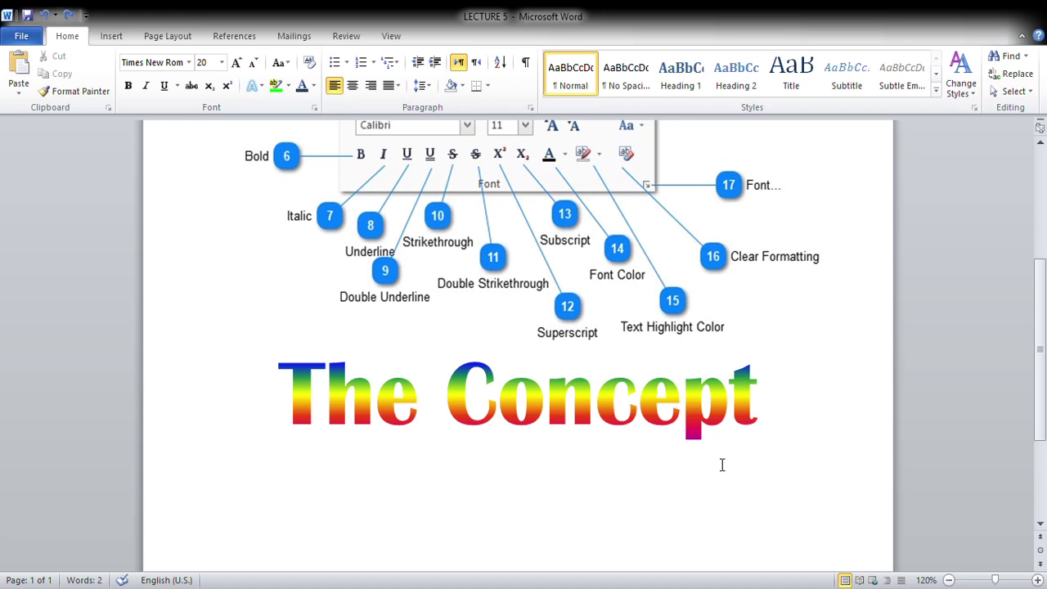
left_click(824, 420)
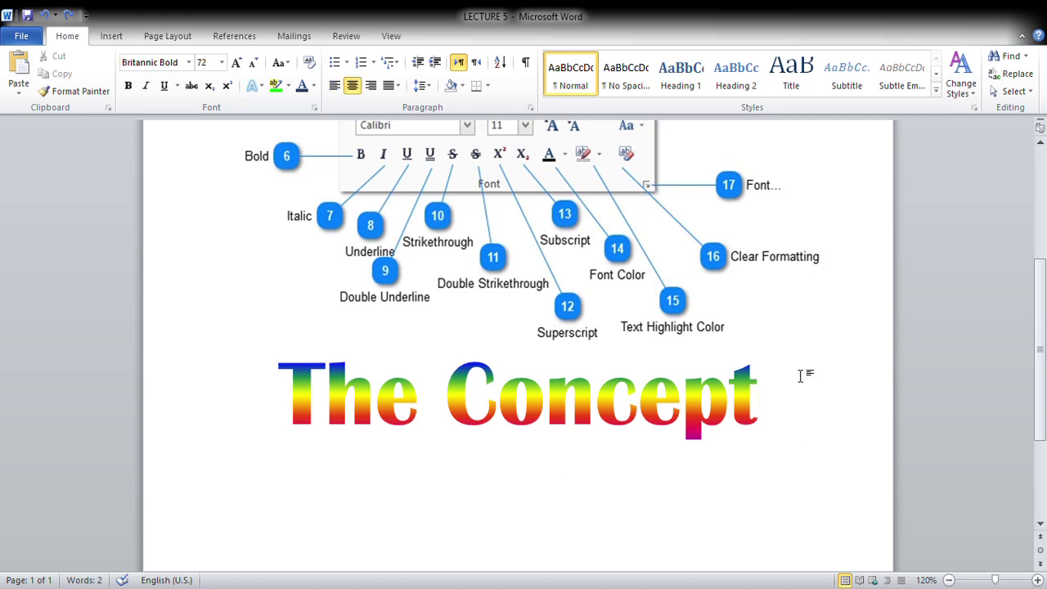
left_click_drag(777, 409, 151, 409)
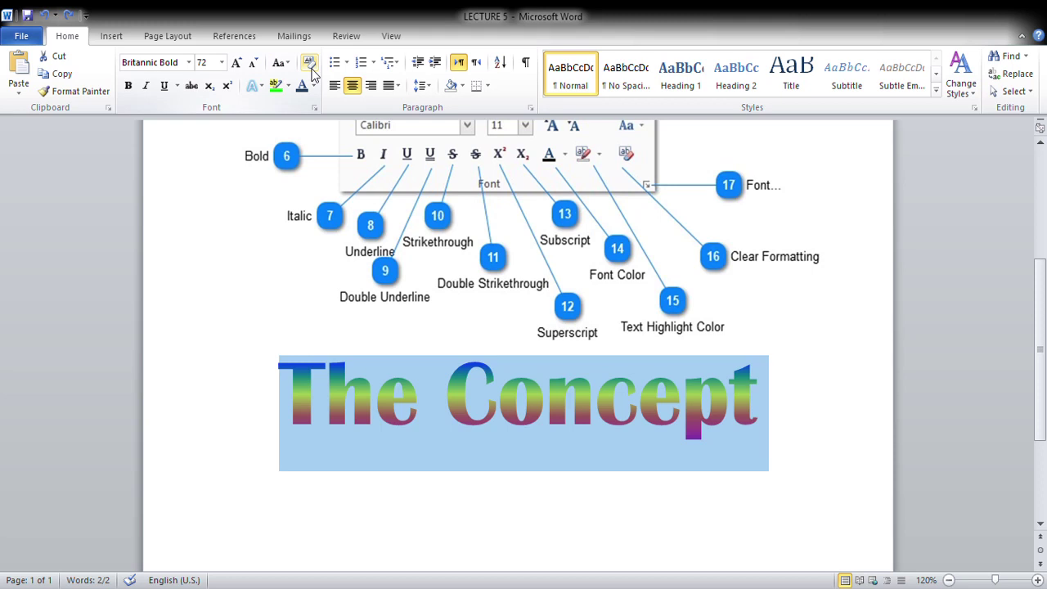
left_click(311, 72)
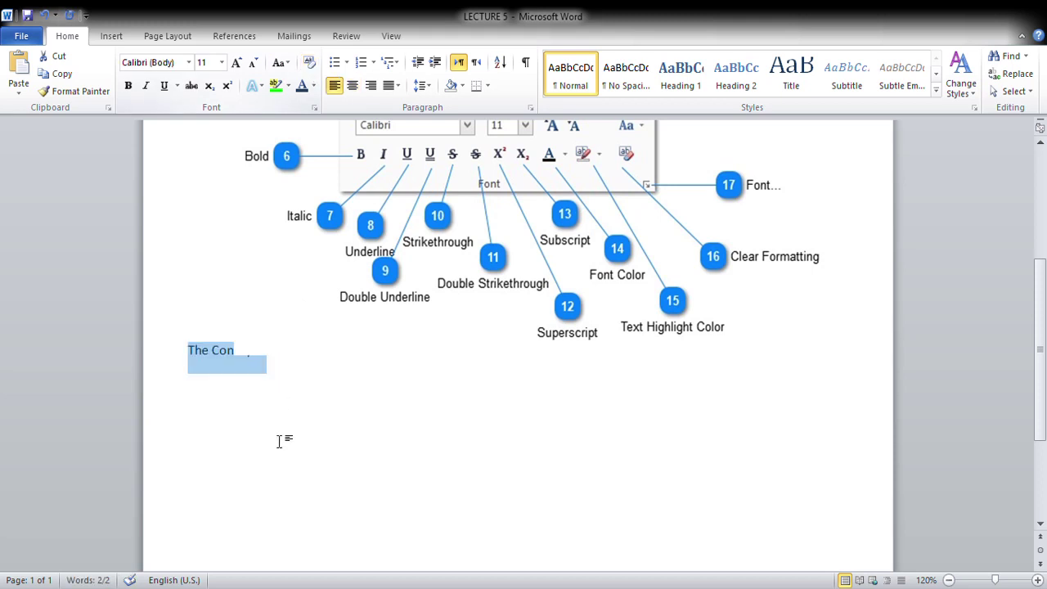
left_click(278, 448)
- Add an empty paragraph above the heading, then remove it again
left_click_drag(267, 365, 186, 352)
left_click(186, 354)
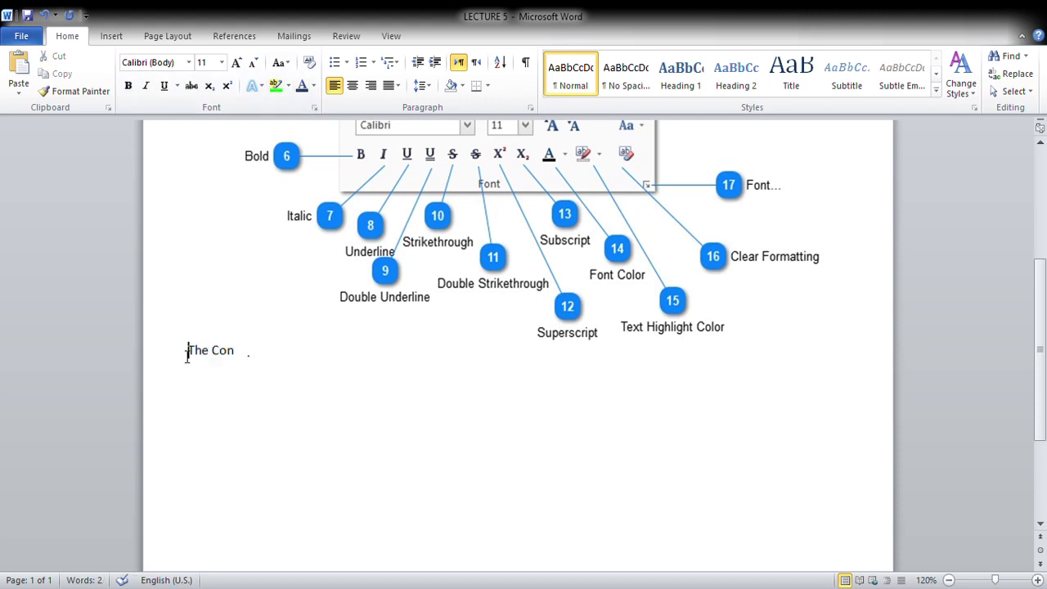
key("Return")
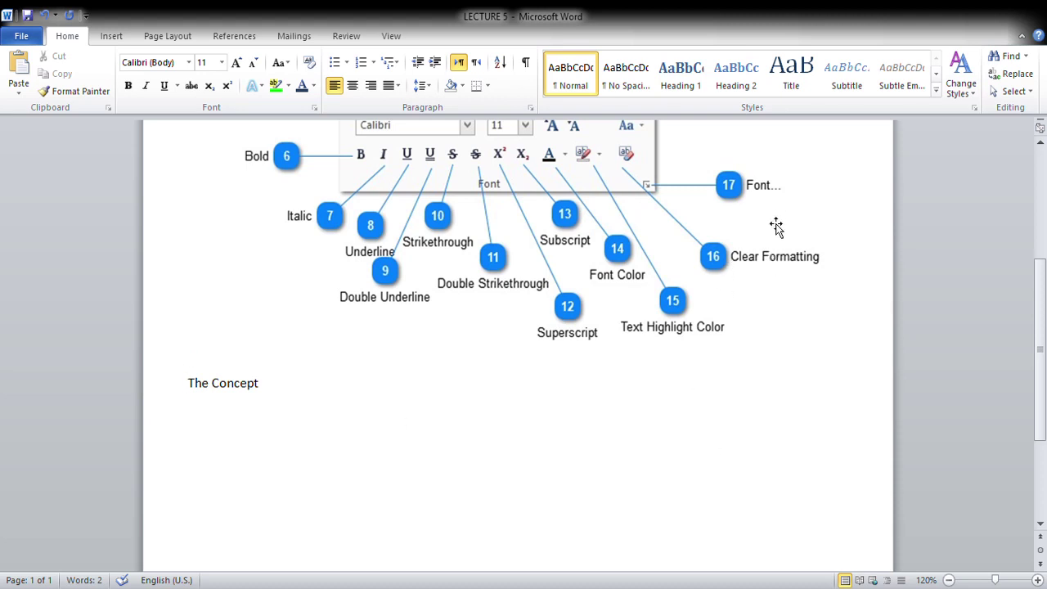
scroll(592, 416, "up", 2)
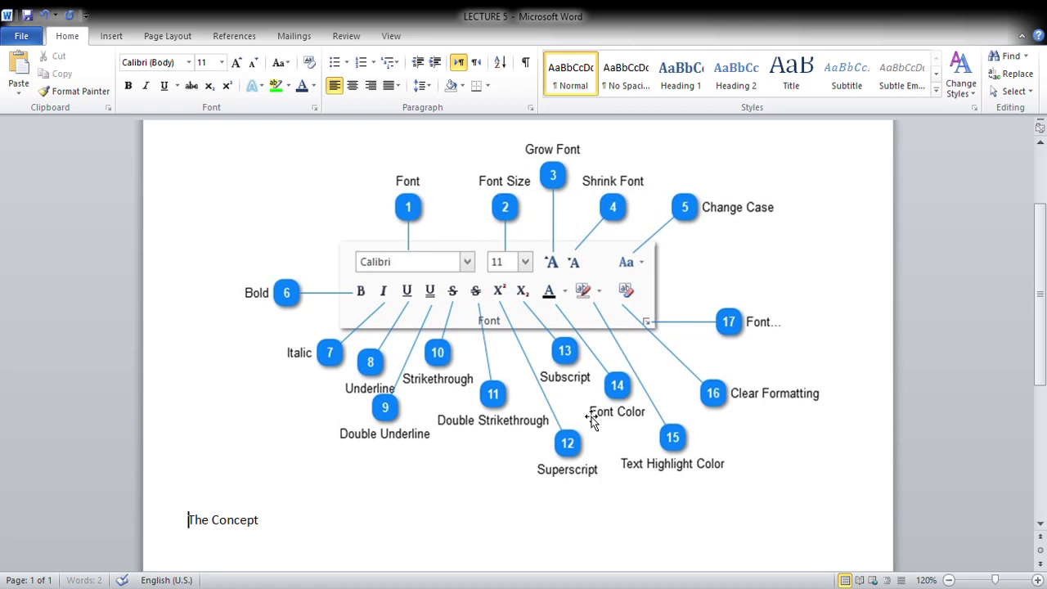
scroll(607, 444, "down", 1)
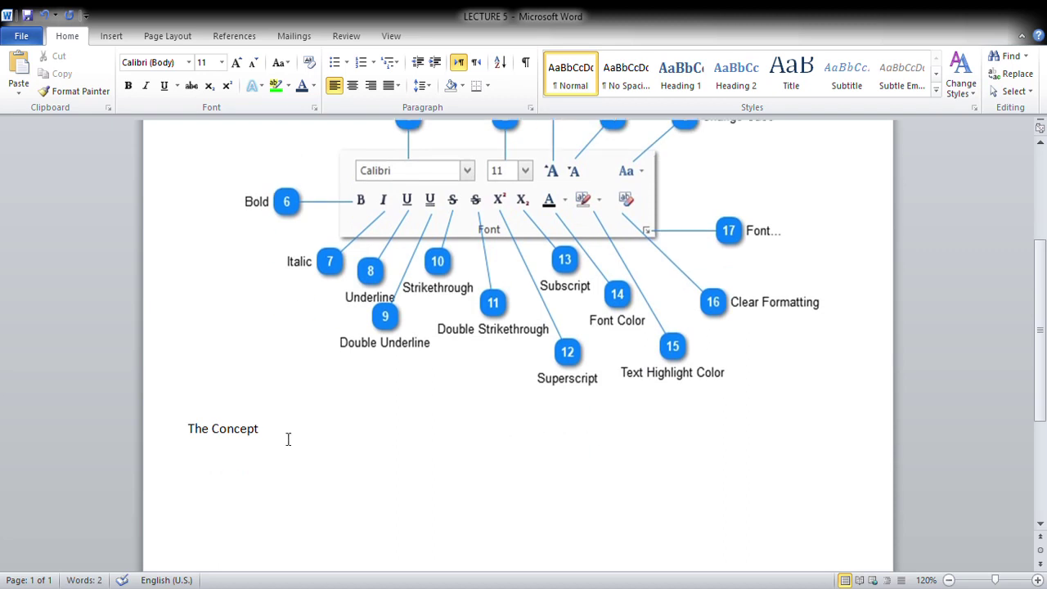
key("BackSpace")
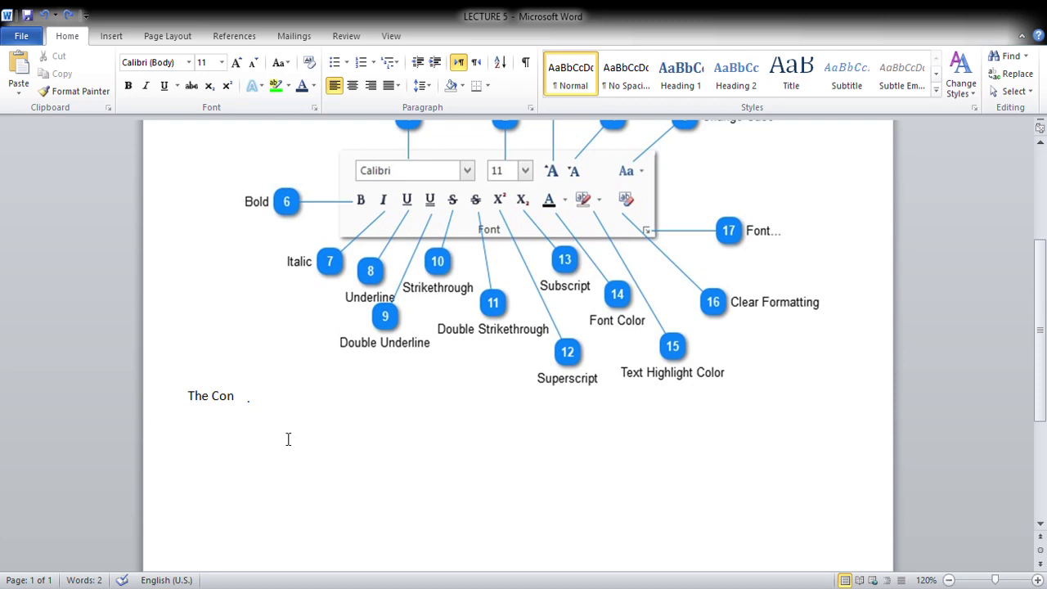
- Undo to restore the heading's rainbow-gradient Britannic Bold formatting without the highlight
key("ctrl+z")
left_click(782, 525)
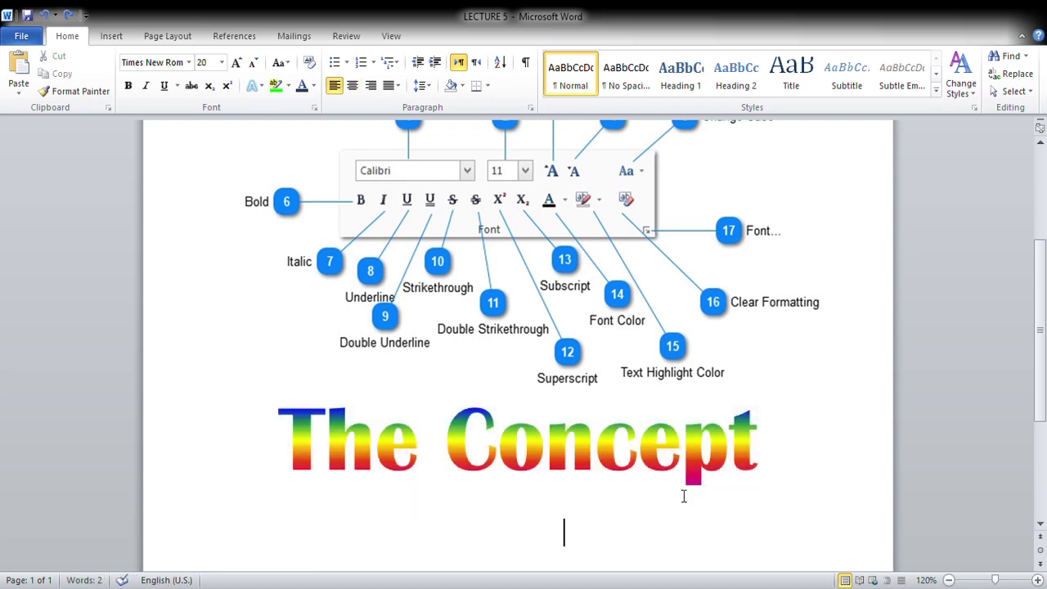
scroll(680, 496, "down", 3)
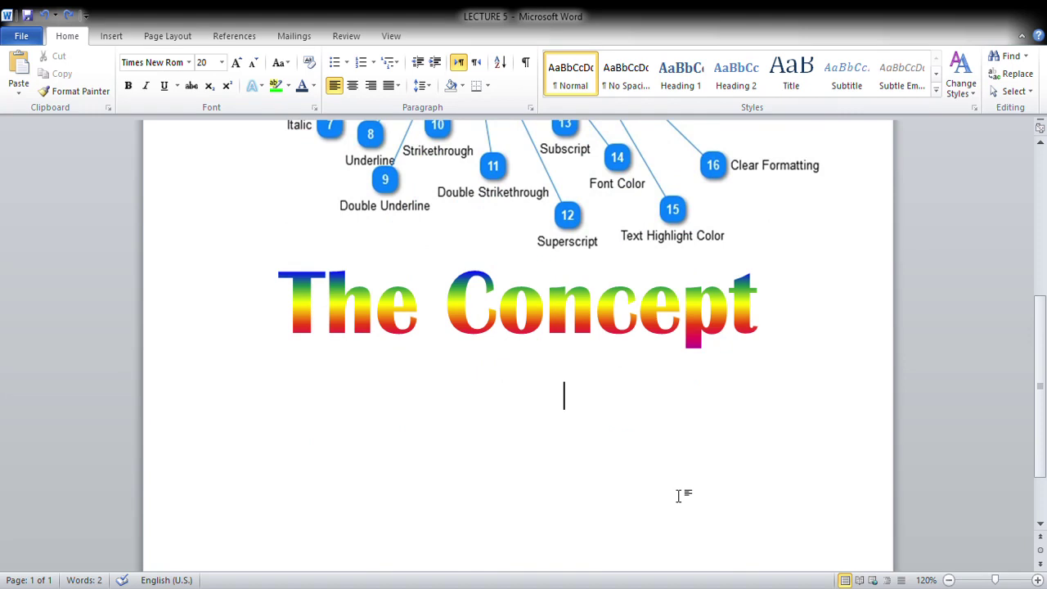
scroll(678, 496, "up", 3)
scroll(678, 495, "up", 2)
scroll(681, 497, "up", 4)
scroll(683, 498, "down", 4)
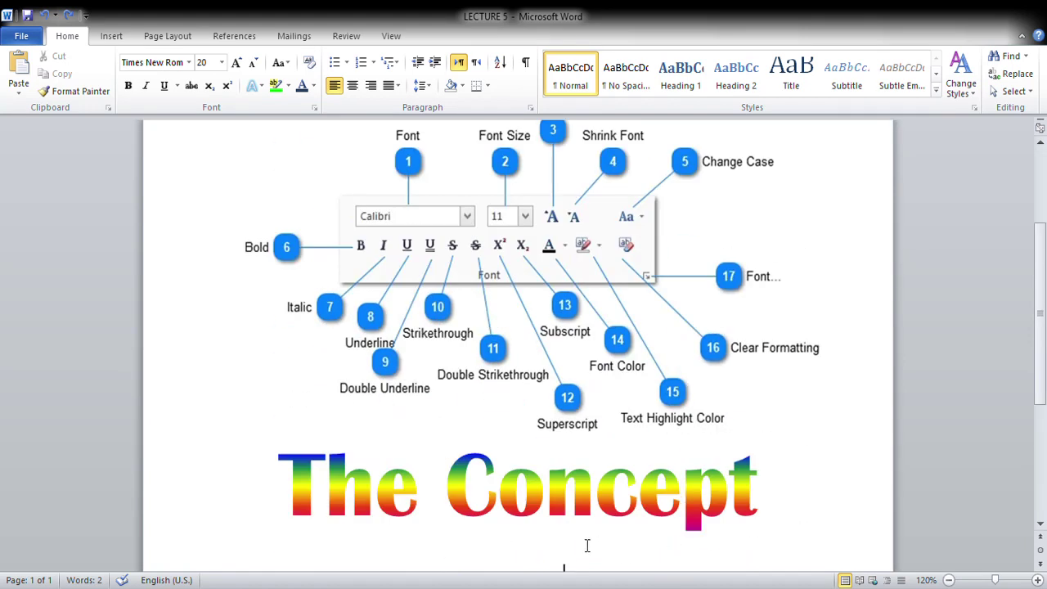